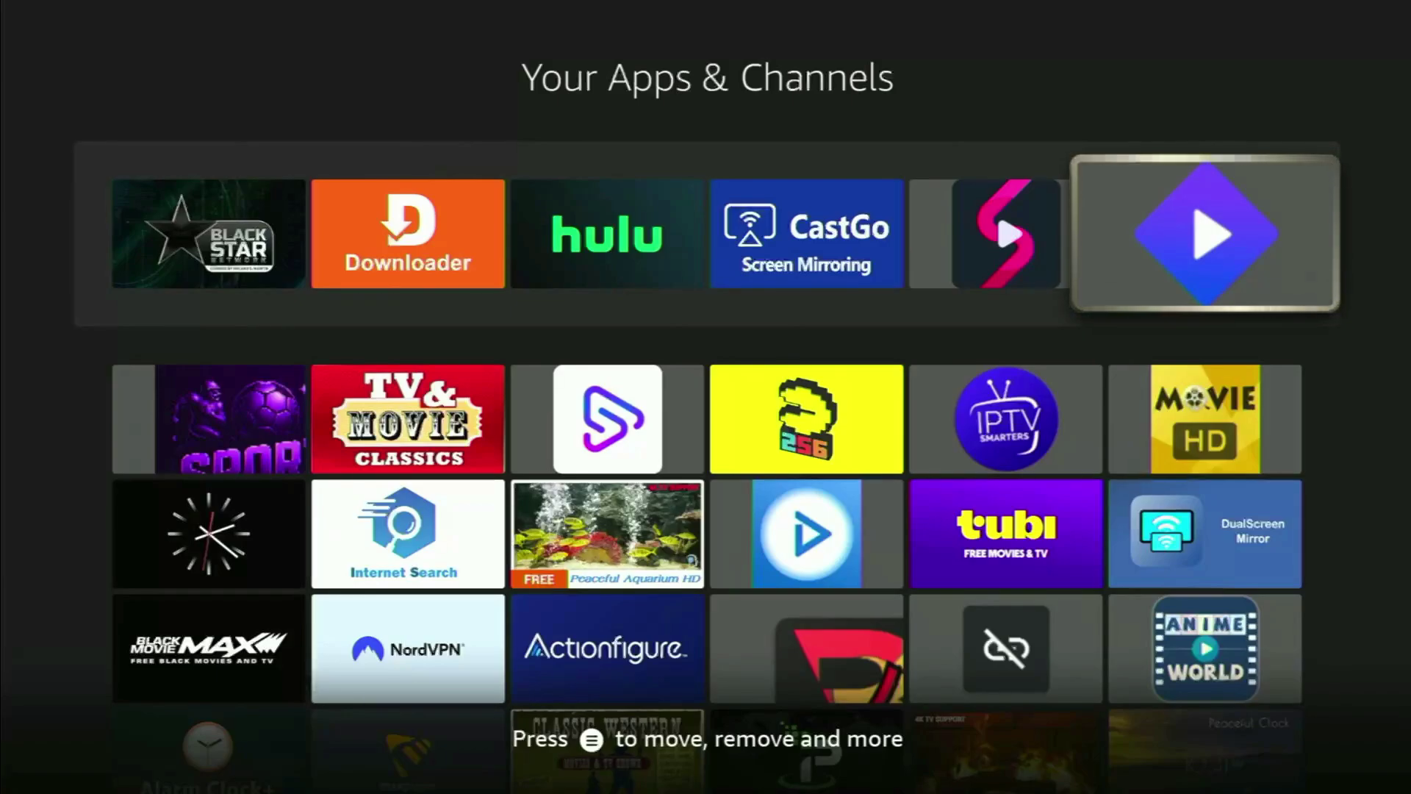
Step: Highlight Downloader among the installed apps and channels, and go to the home screen
key("Left")
key("Left")
key("Left")
key("Left")
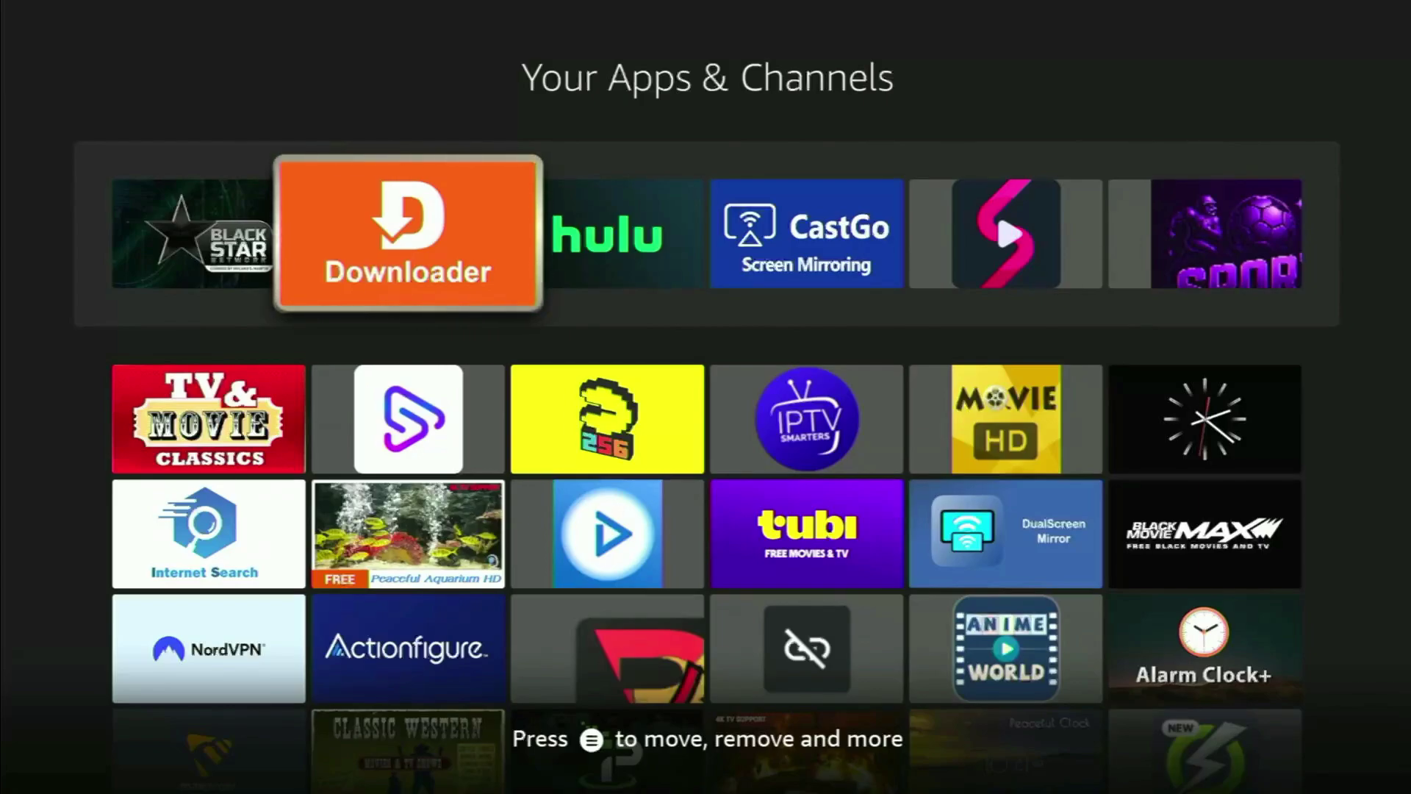
key("Return")
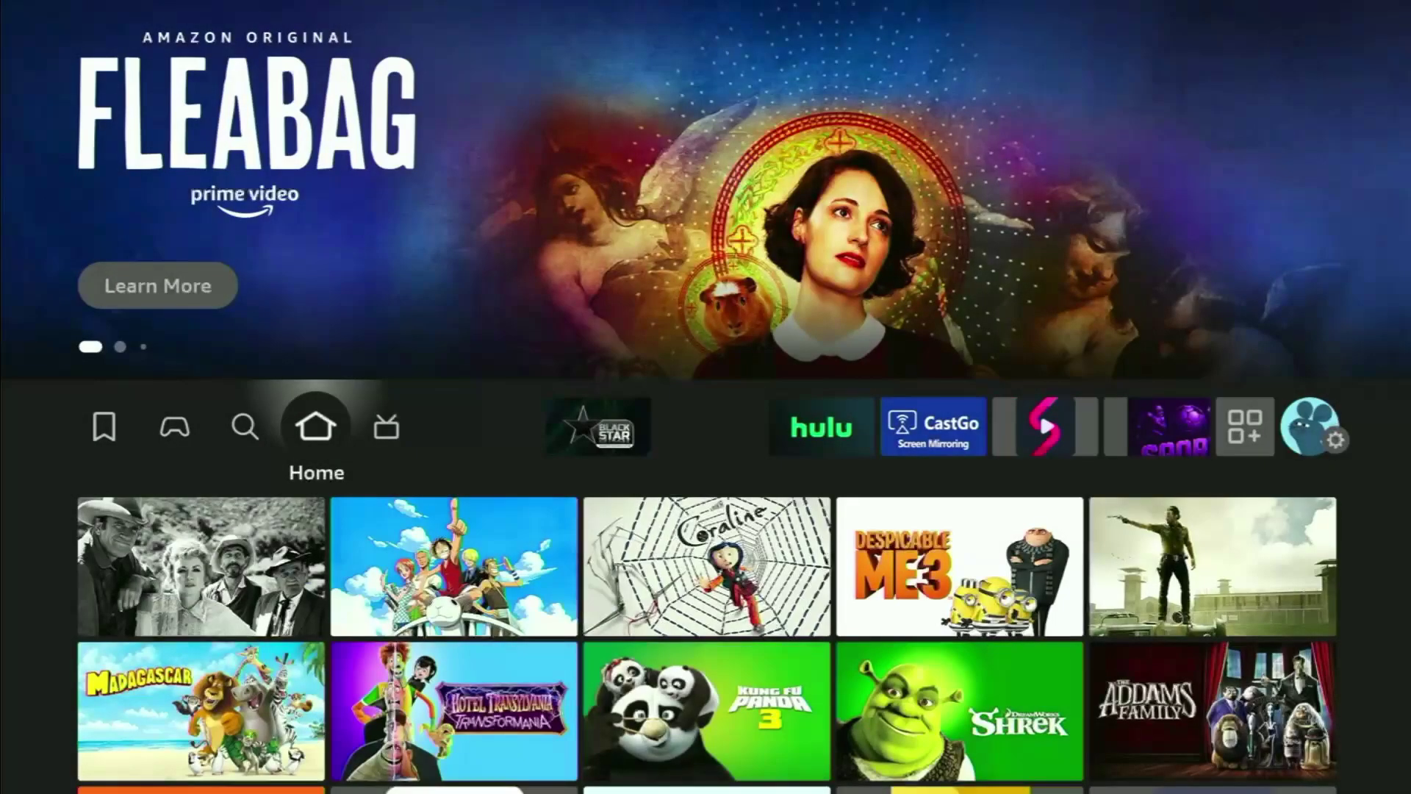
Step: Open the search from Find and enter D as the first letter of the search term
key("Left")
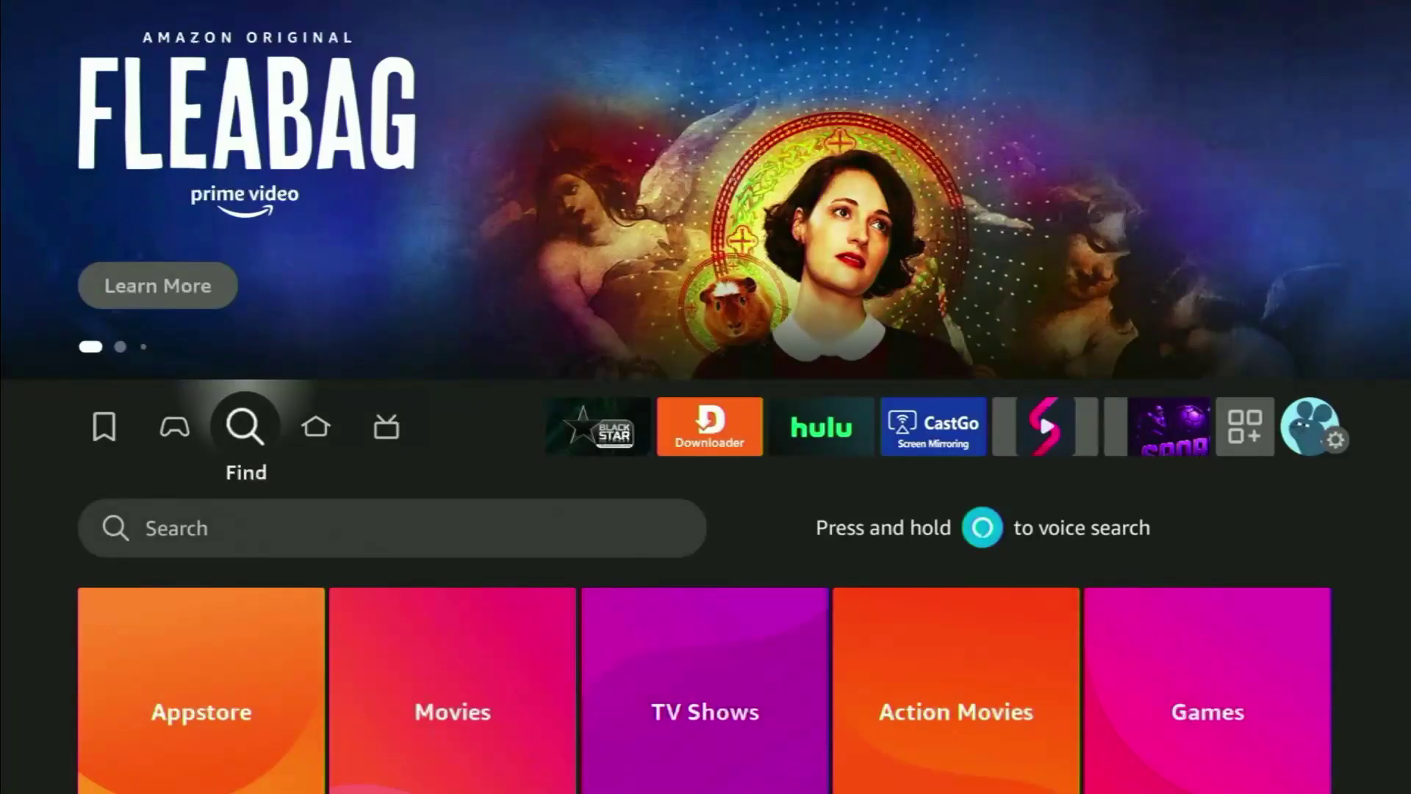
key("Down")
key("Return")
key("Right")
key("Right")
key("Right")
key("Return")
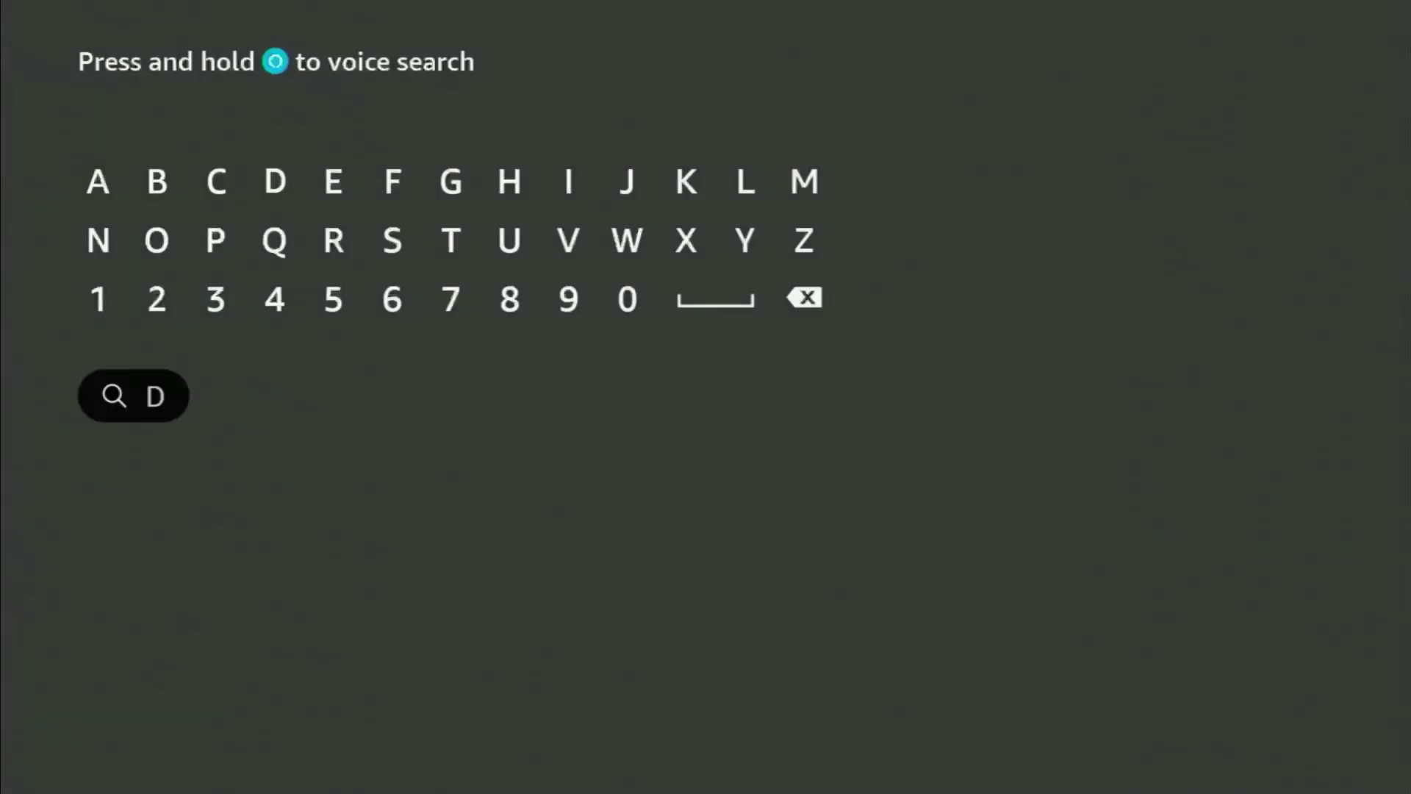
Step: Extend the search term to Dow using the on-screen letters
key("Down")
key("Left")
key("Left")
key("Left")
key("Right")
key("Return")
key("Right")
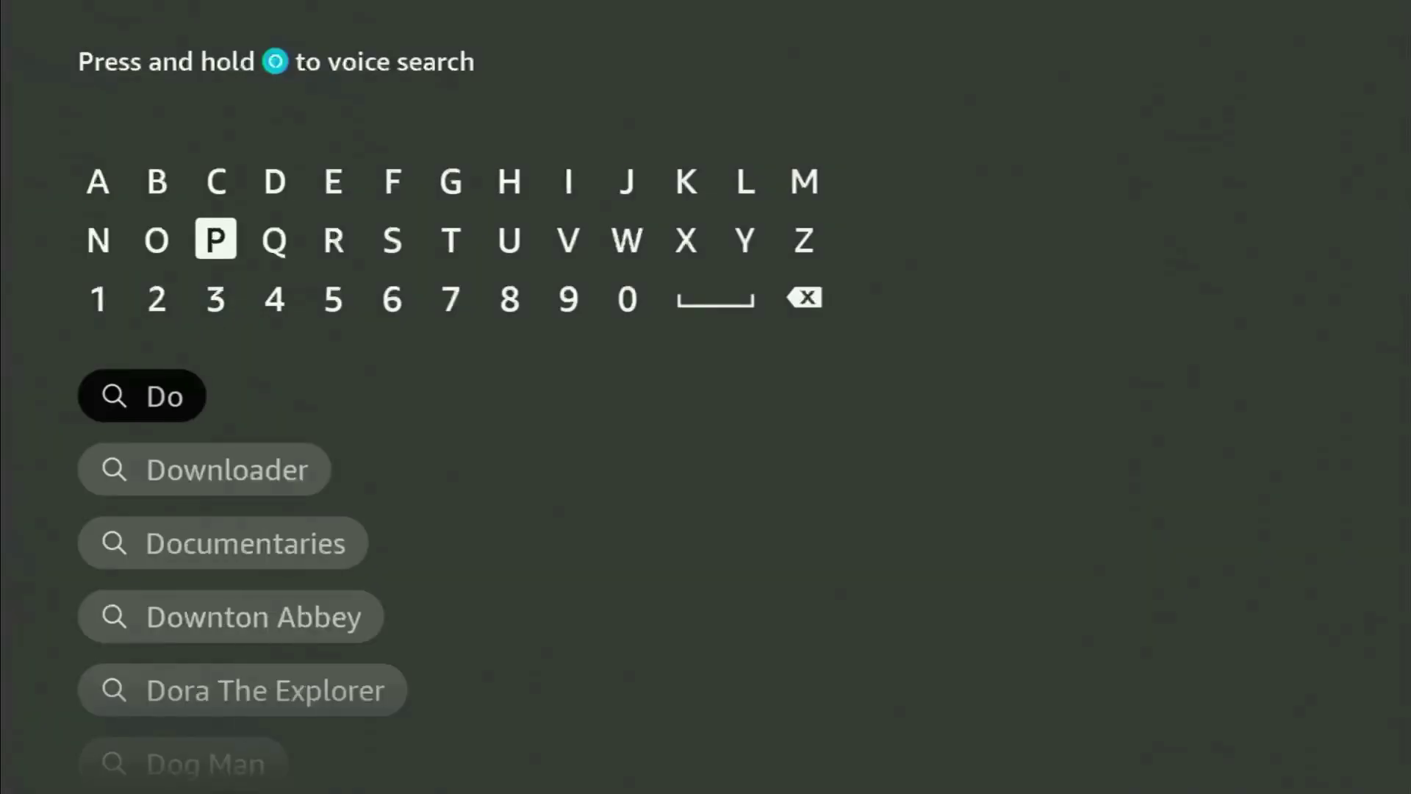
key("Right")
key("Right")
key("Right")
key("Right")
key("Right")
key("Right")
key("Right")
key("Return")
Step: Complete the search term as Down and choose the Downloader suggestion
key("Left")
key("Left")
key("Left")
key("Left")
key("Left")
key("Left")
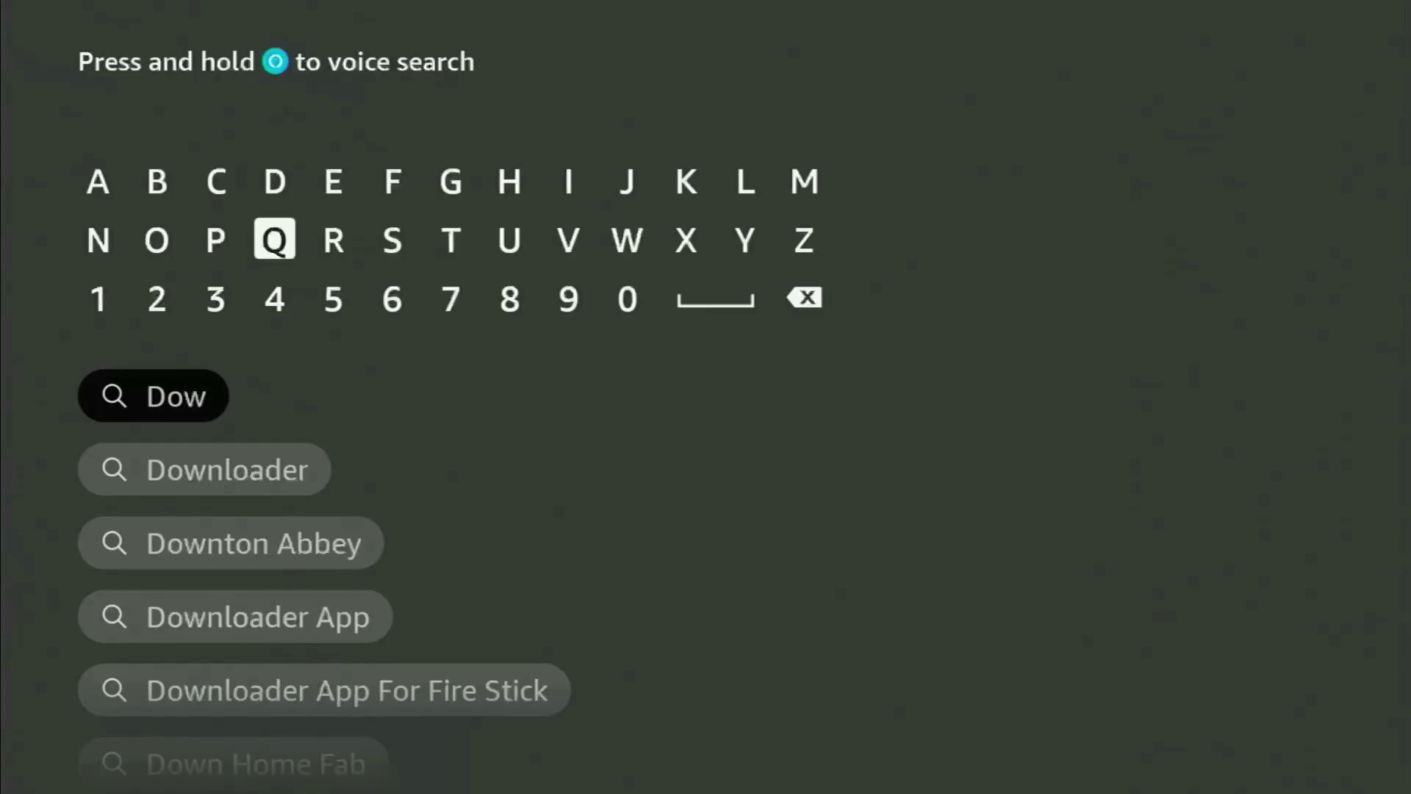
key("Left")
key("Left")
key("Left")
key("Return")
key("Down")
key("Down")
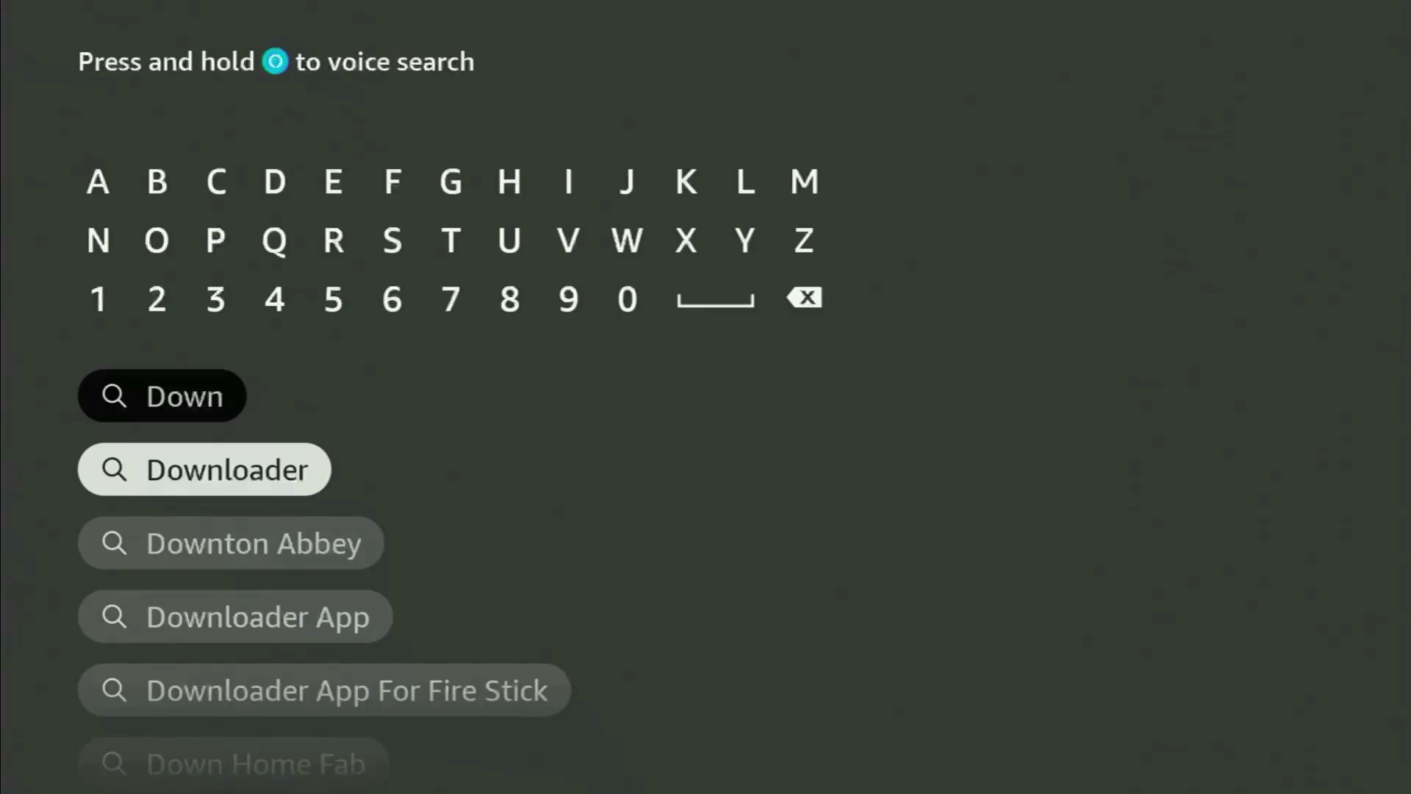
key("Return")
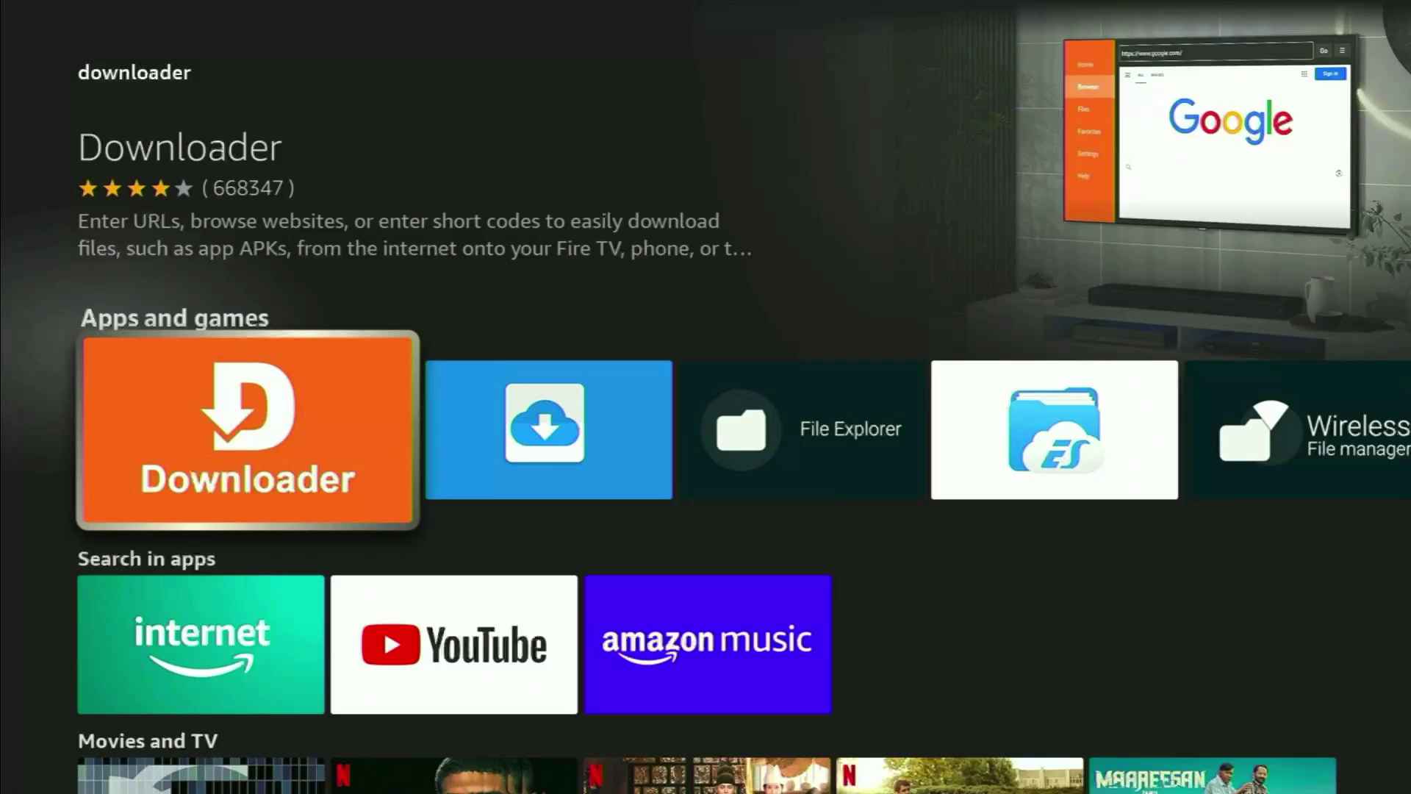
Step: Look through the Downloader search results for apps and games, in-app searches, and movies and TV, and return to the home screen
key("Right")
key("Right")
key("Right")
key("Right")
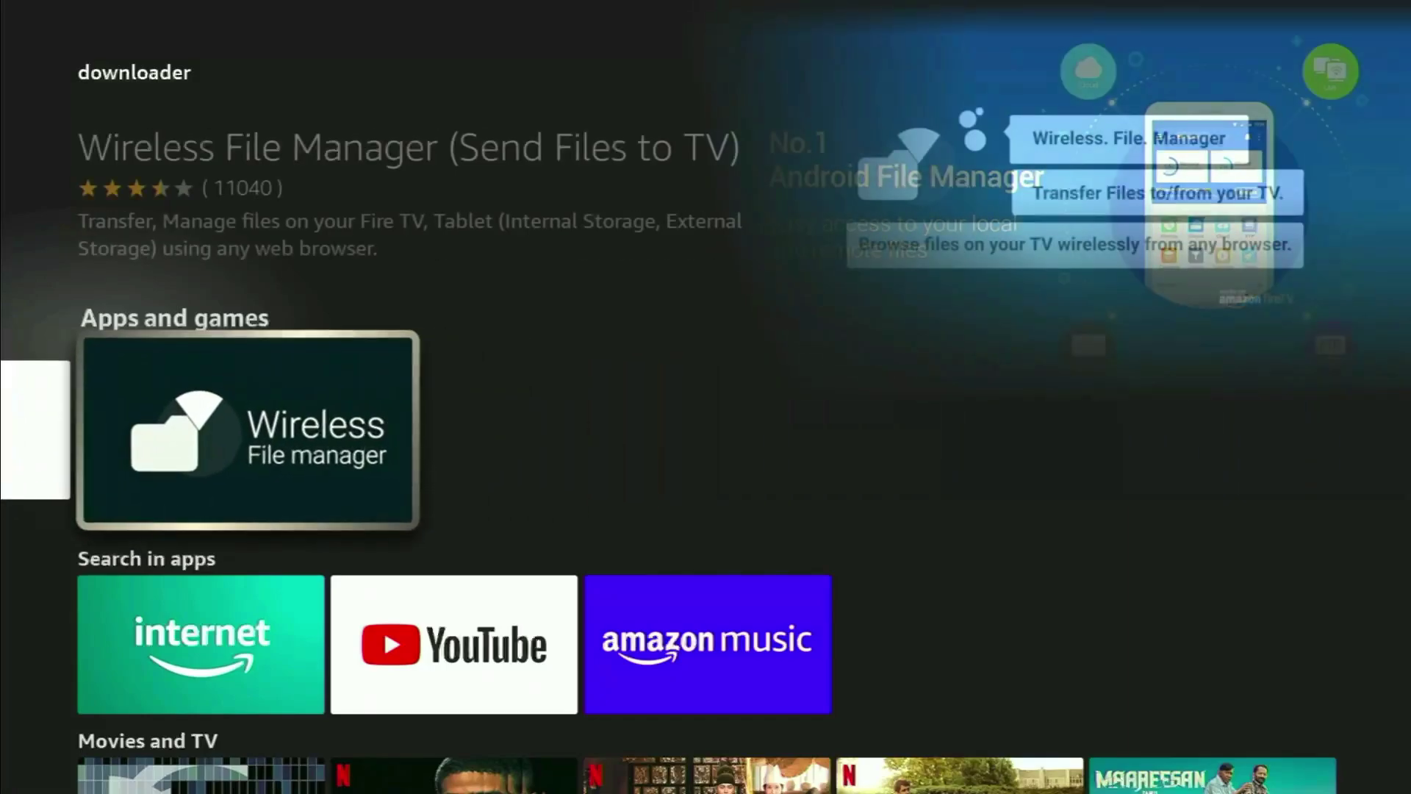
key("Down")
key("Right")
key("Right")
key("Down")
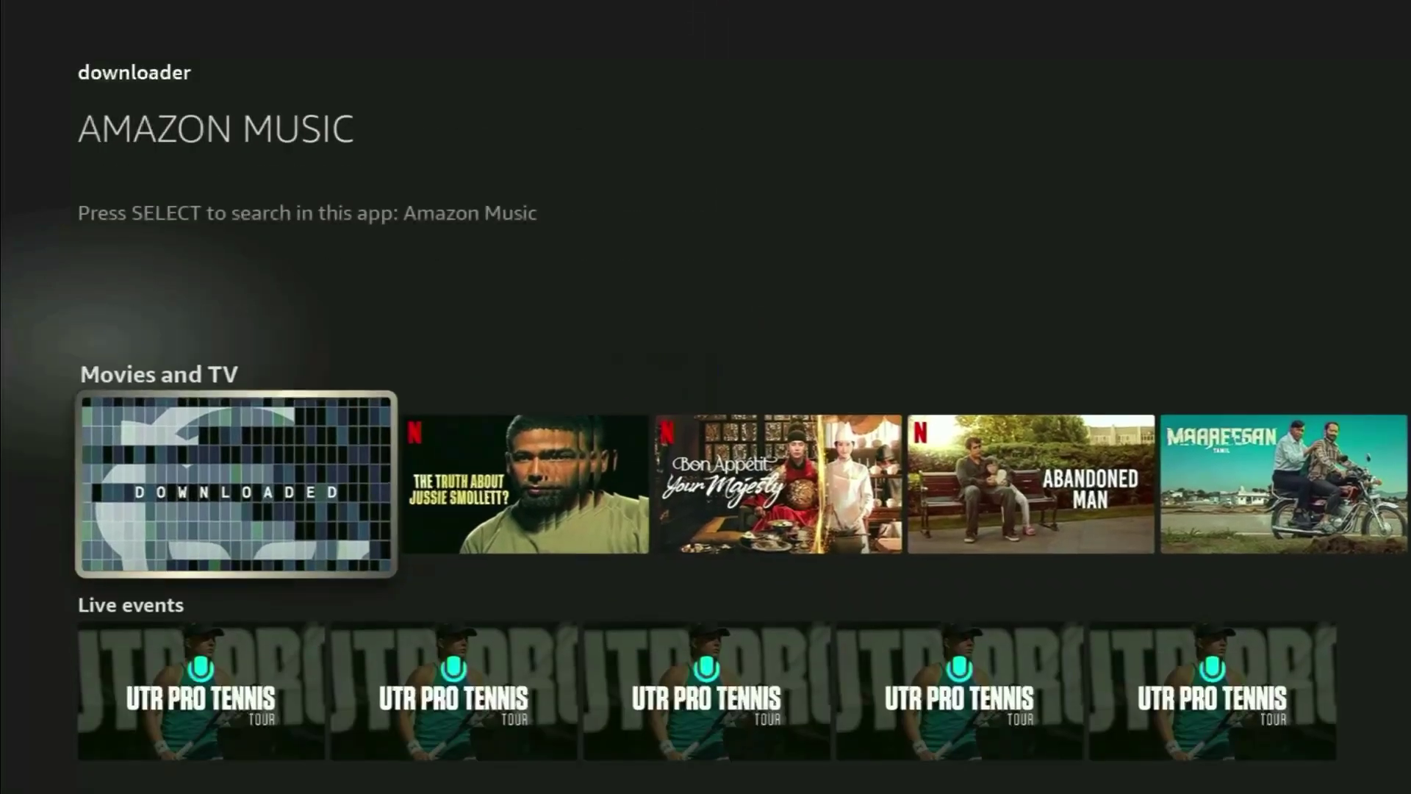
key("Right")
key("Right")
key("Right")
key("Right")
key("Right")
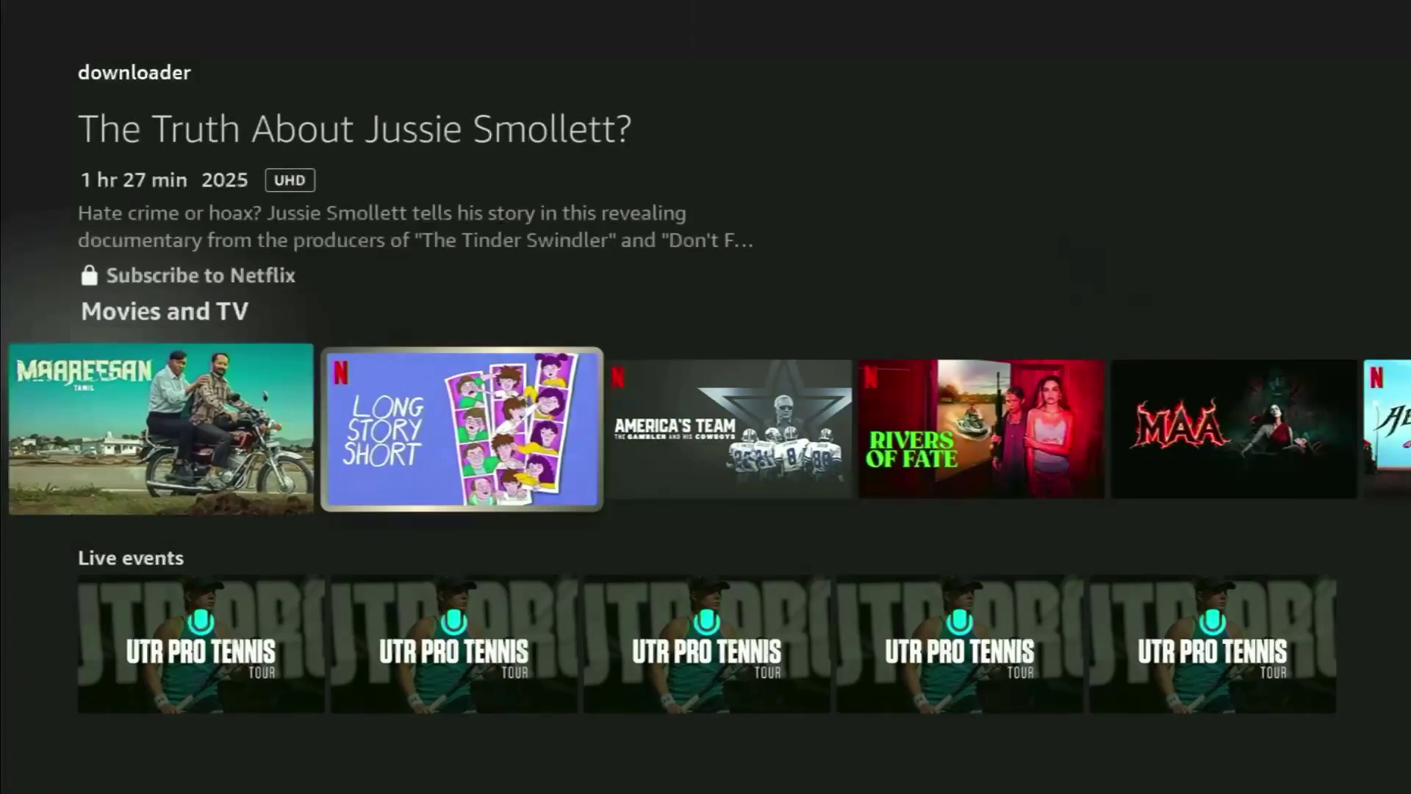
key("Right")
key("Right")
key("Right")
key("Right")
key("Right")
key("Right")
key("Right")
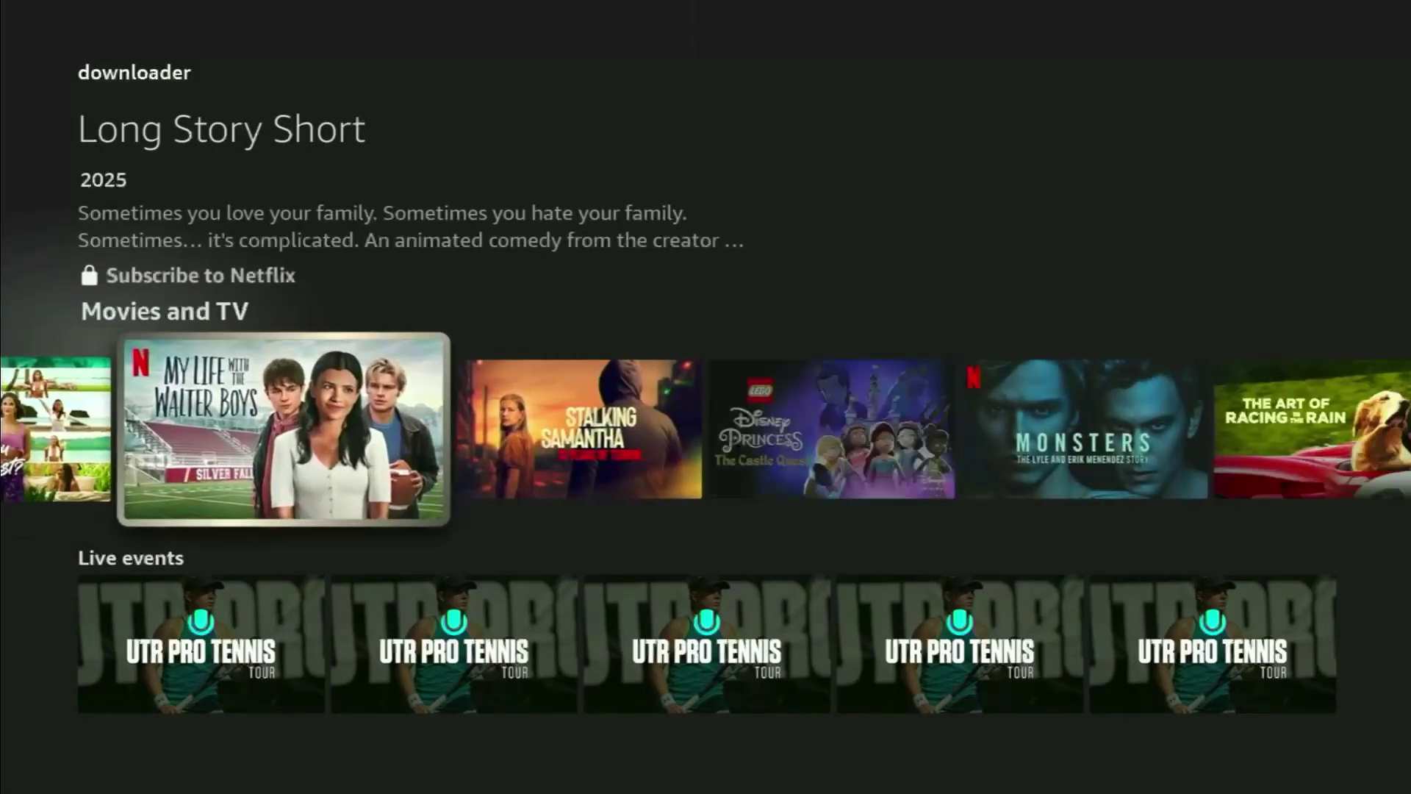
key("Right")
key("Home")
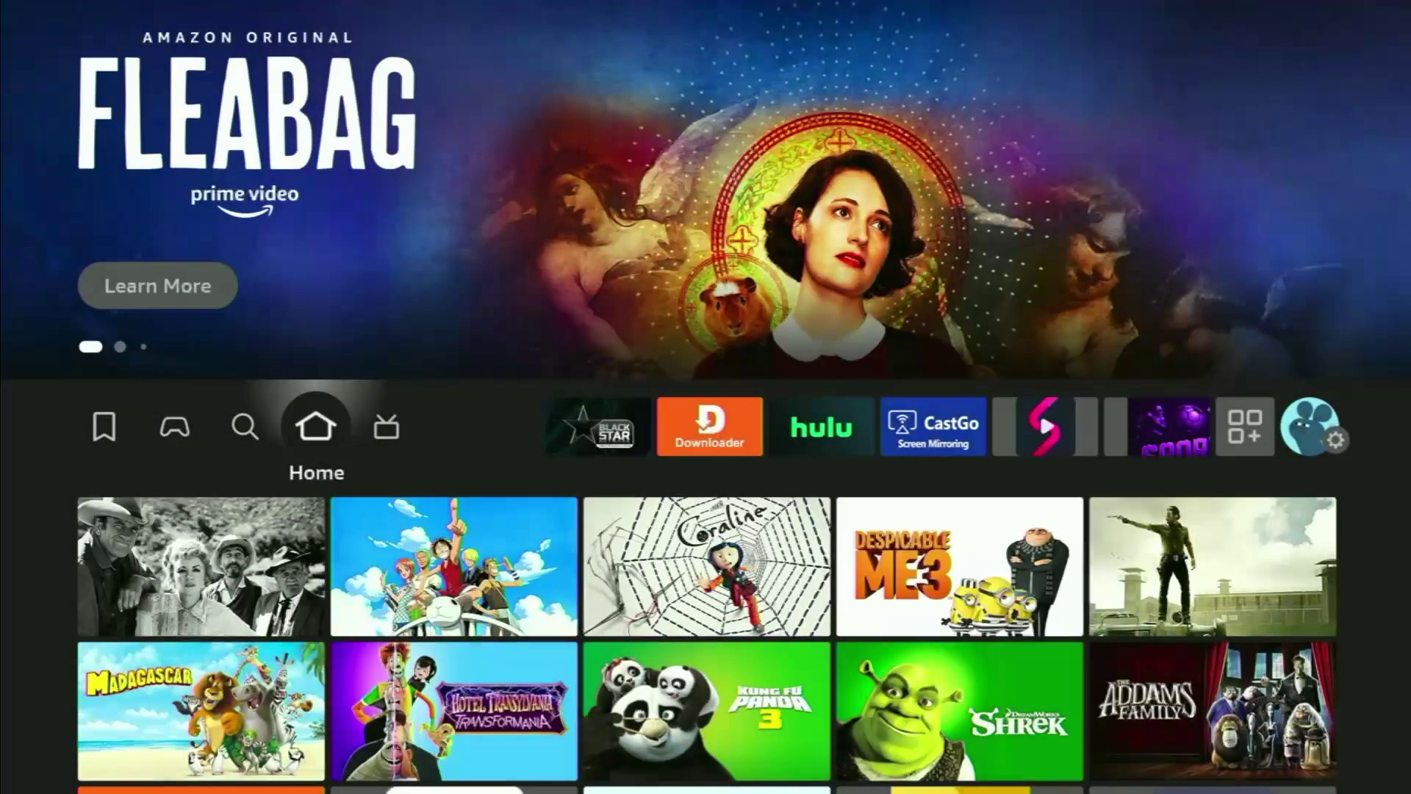
Step: Open the My Fire TV section of the device settings
key("Left")
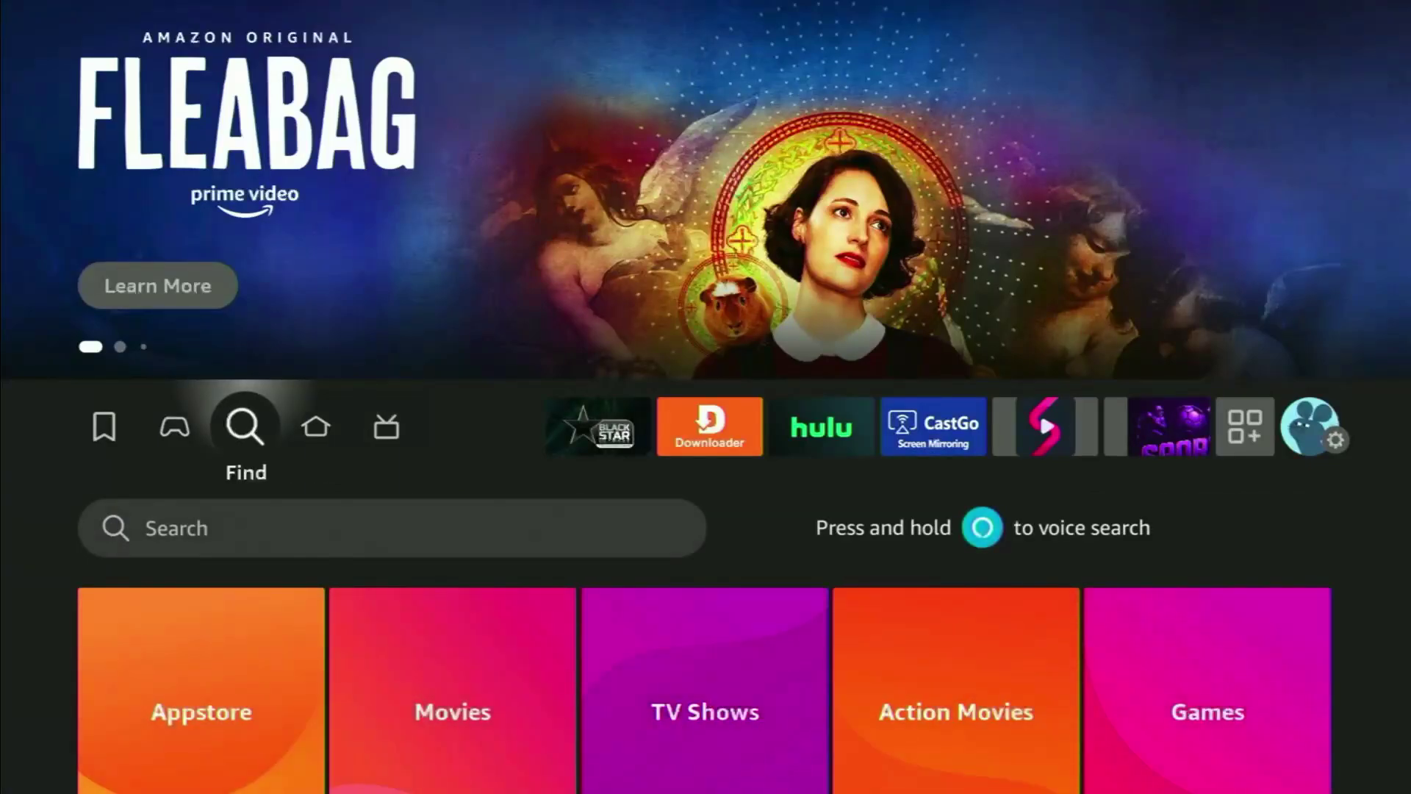
key("Right")
key("Right")
key("Right")
key("Right")
key("Right")
key("Right")
key("Right")
key("Right")
key("Right")
key("Right")
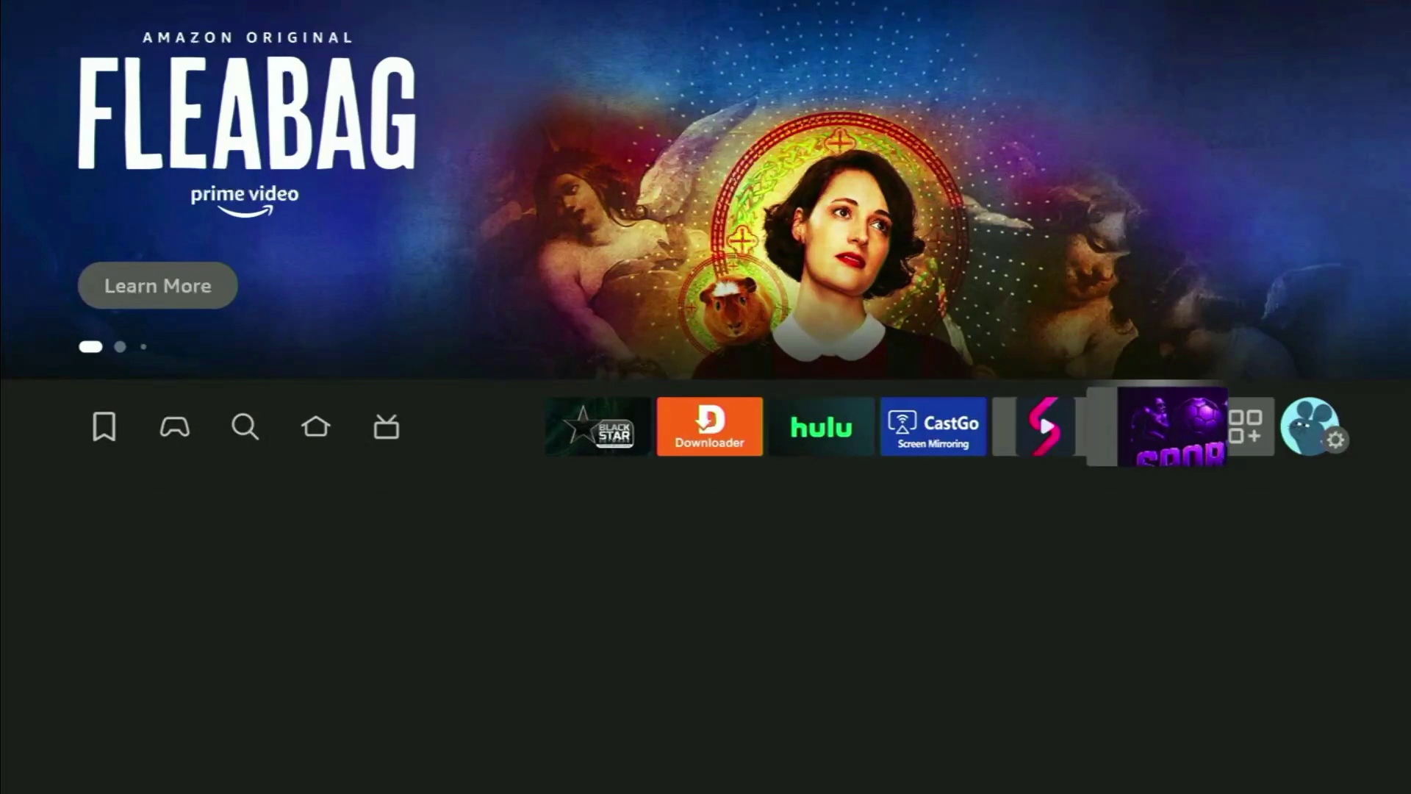
key("Down")
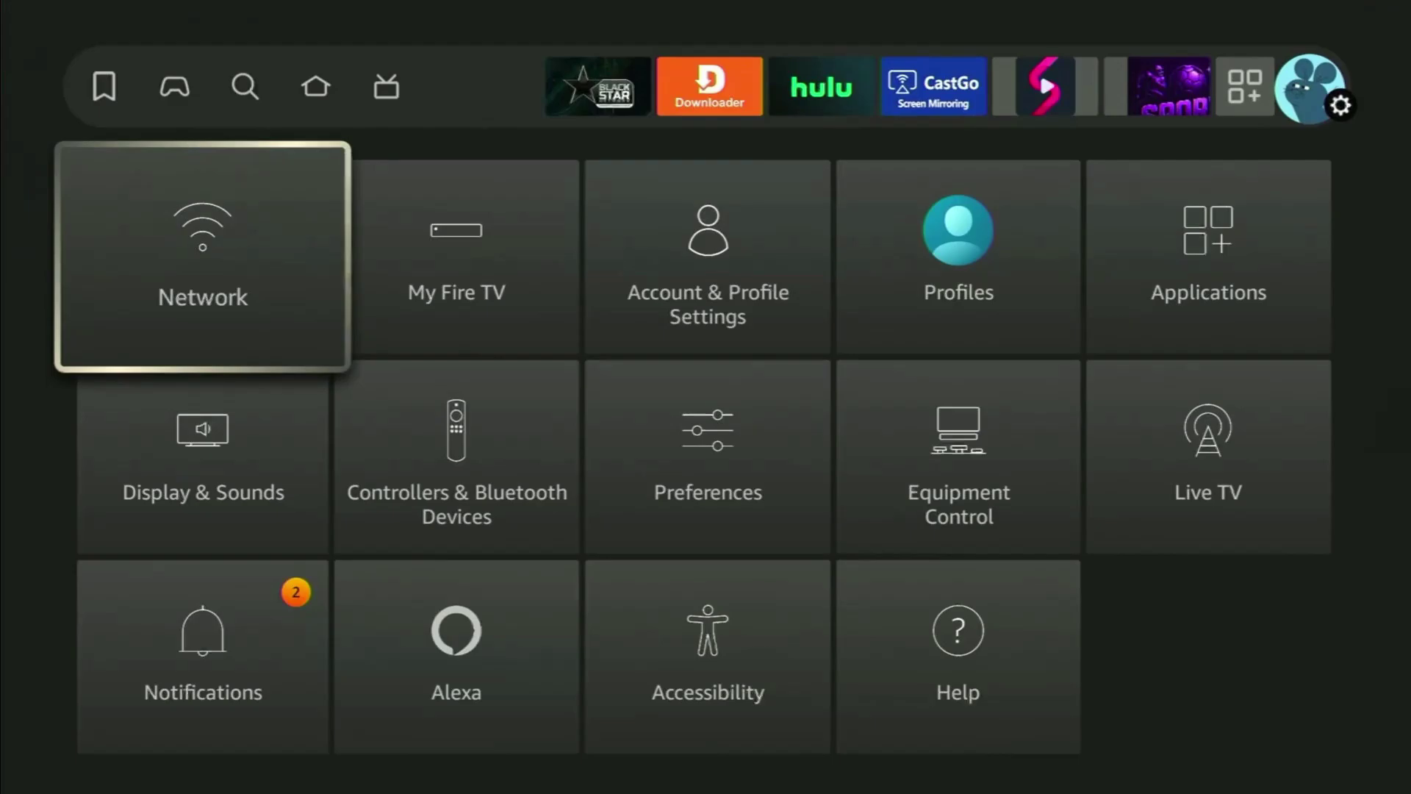
key("Right")
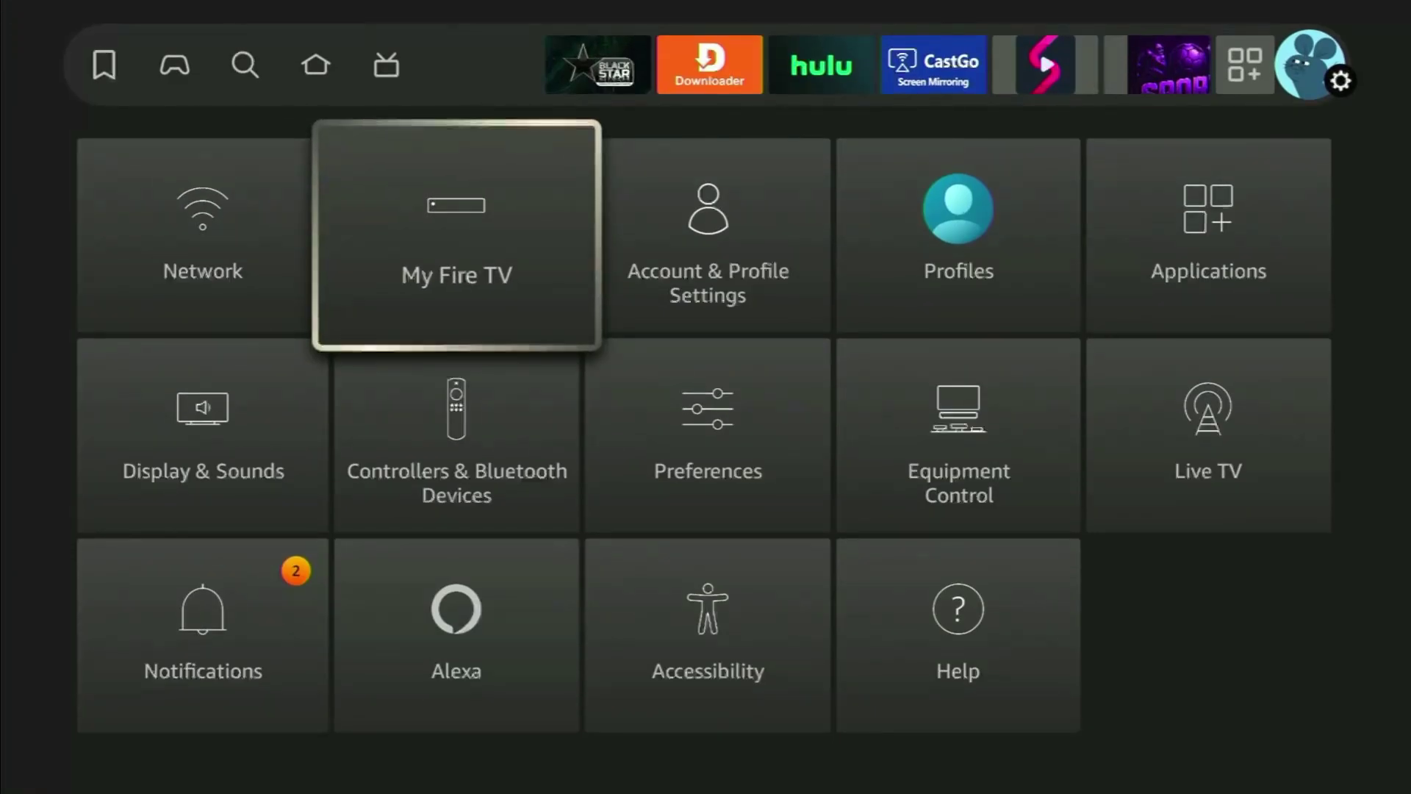
key("Return")
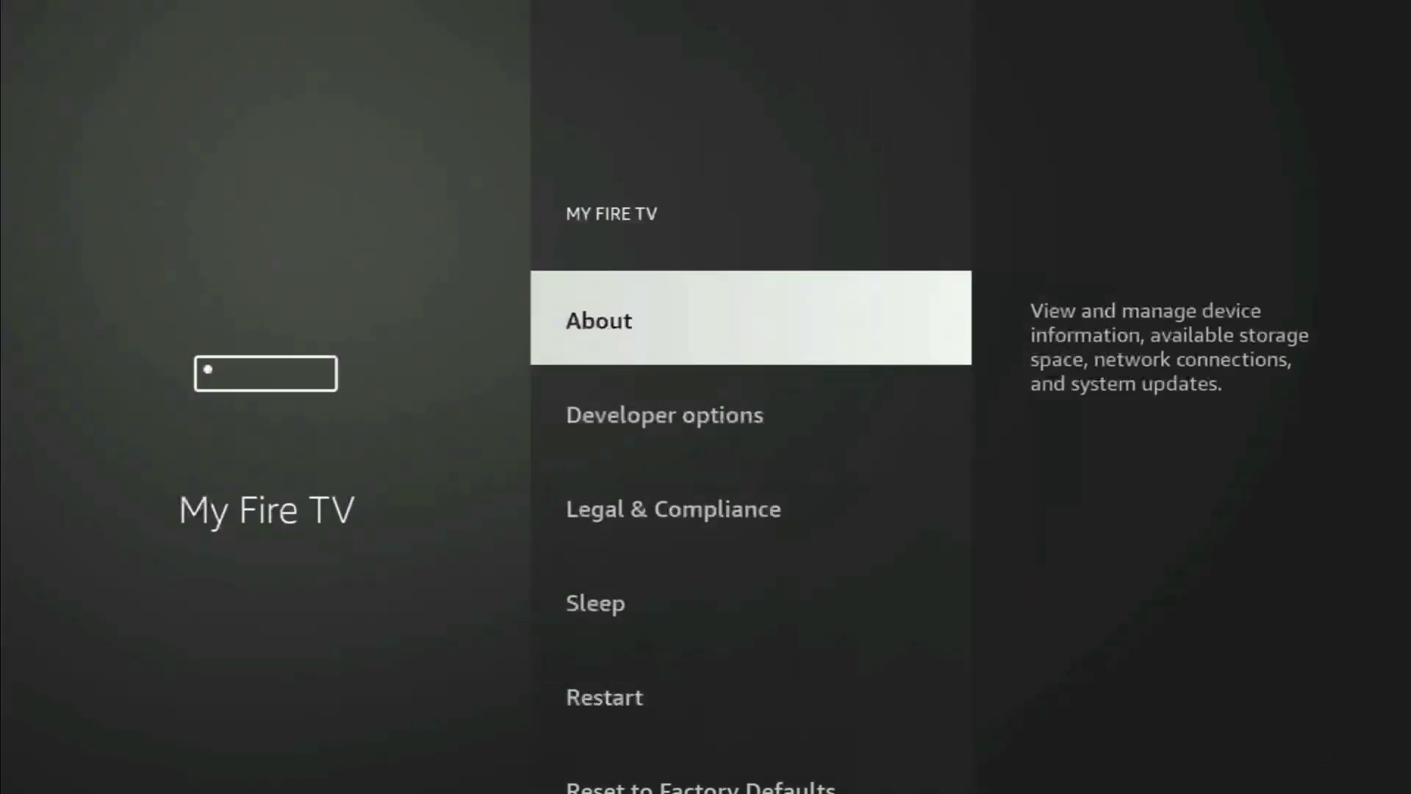
Step: Review the My Fire TV options, including About, Developer options, Legal & Compliance, Sleep and Restart
key("Down")
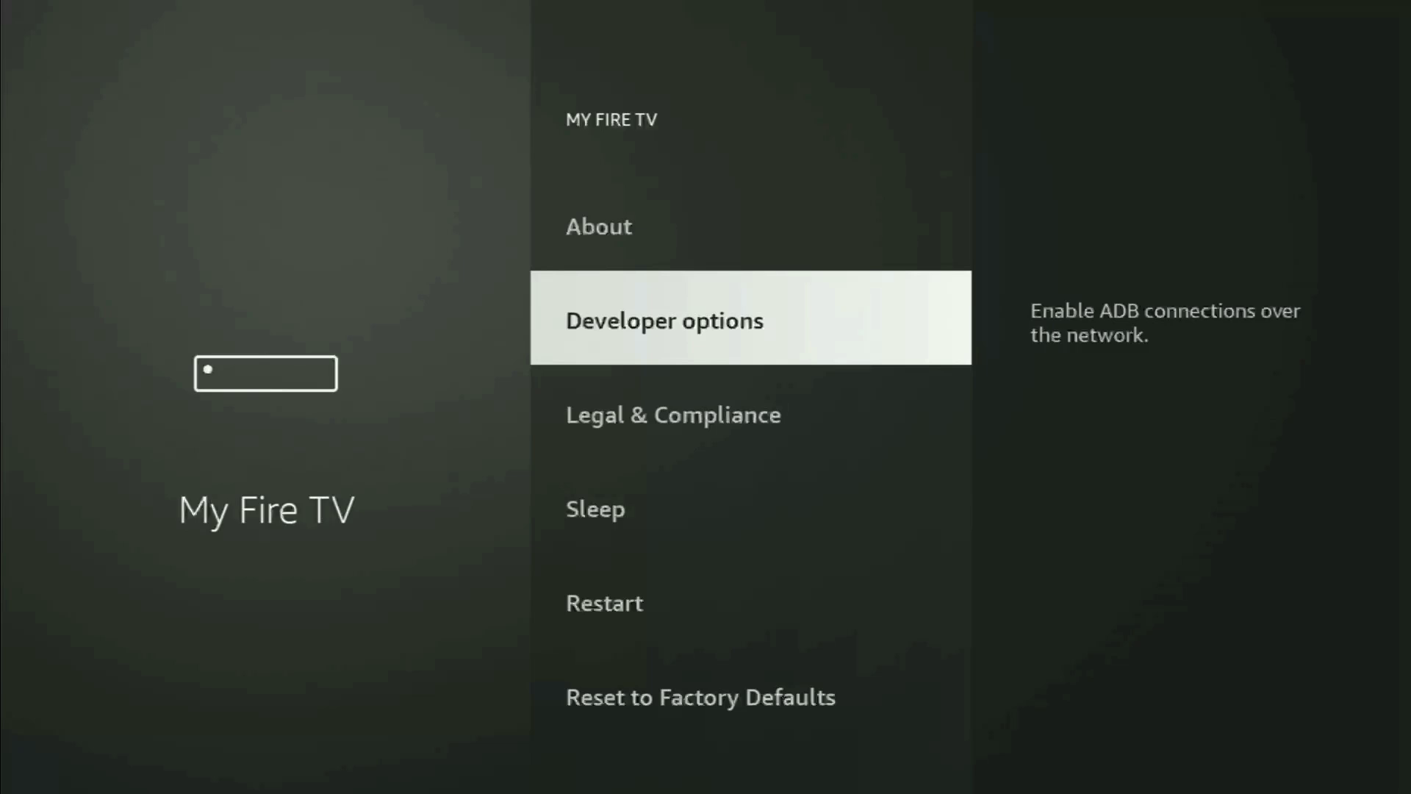
key("Down")
key("Up")
key("Up")
key("Down")
key("Down")
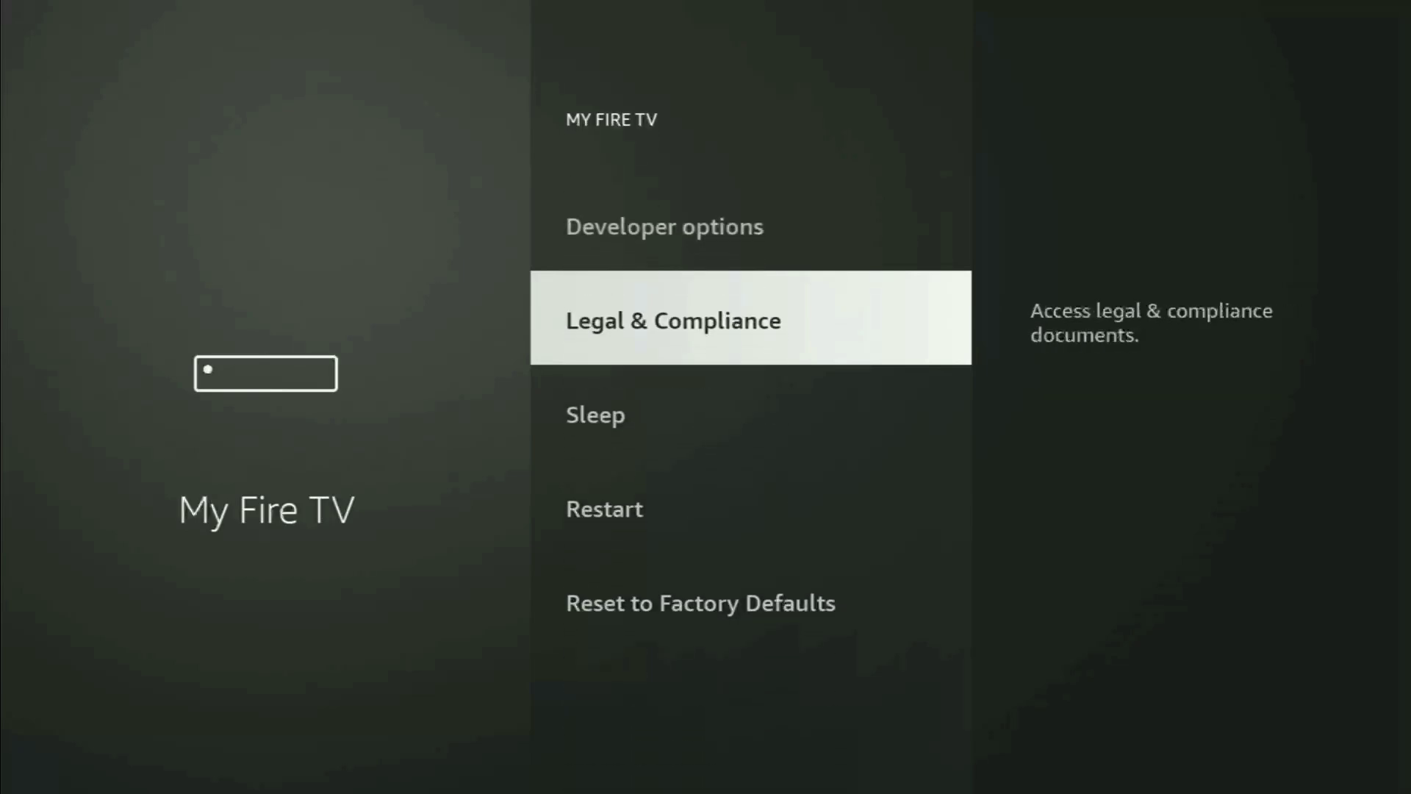
key("Down")
key("Down")
key("Down")
key("Up")
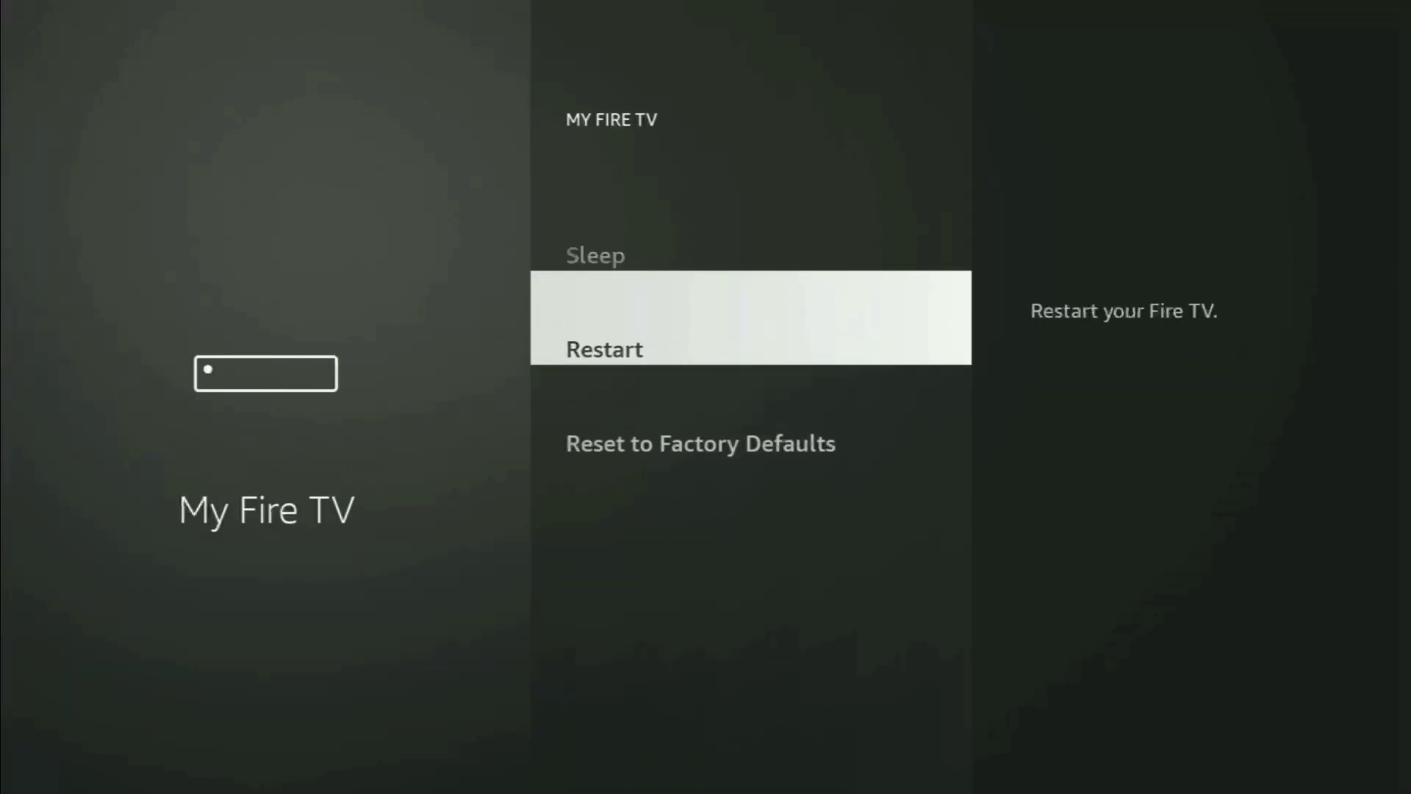
key("Up")
key("Up")
key("Up")
key("Up")
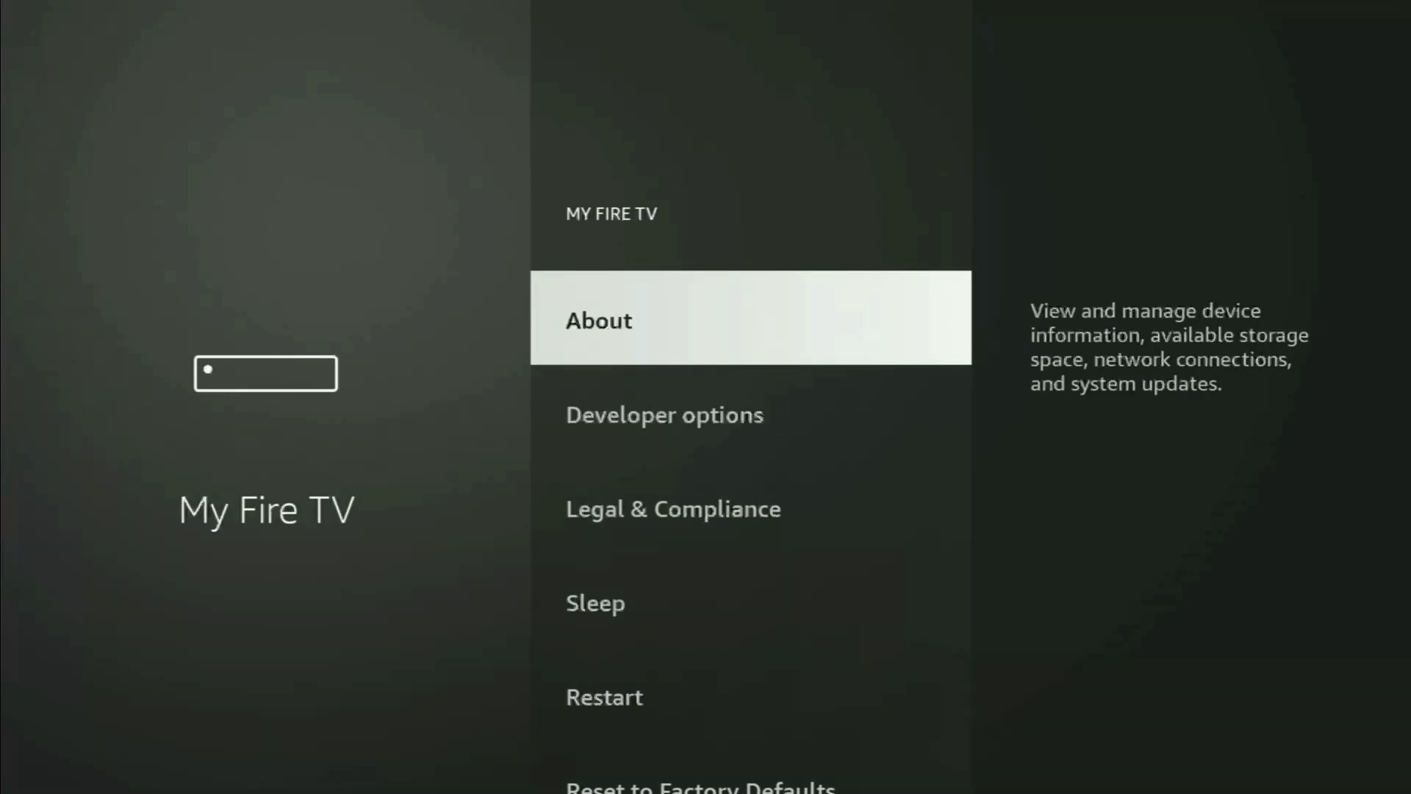
key("Down")
key("Down")
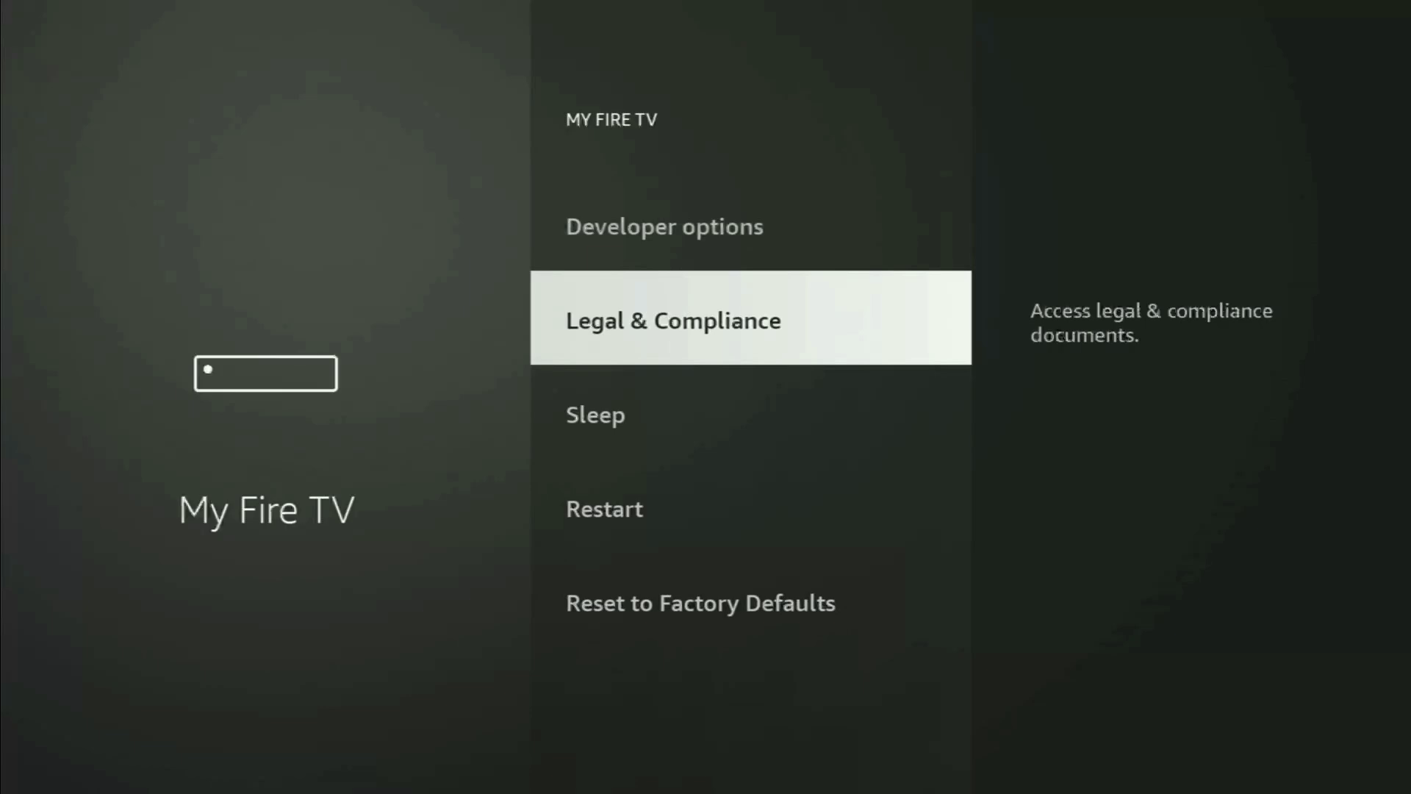
key("Up")
key("Up")
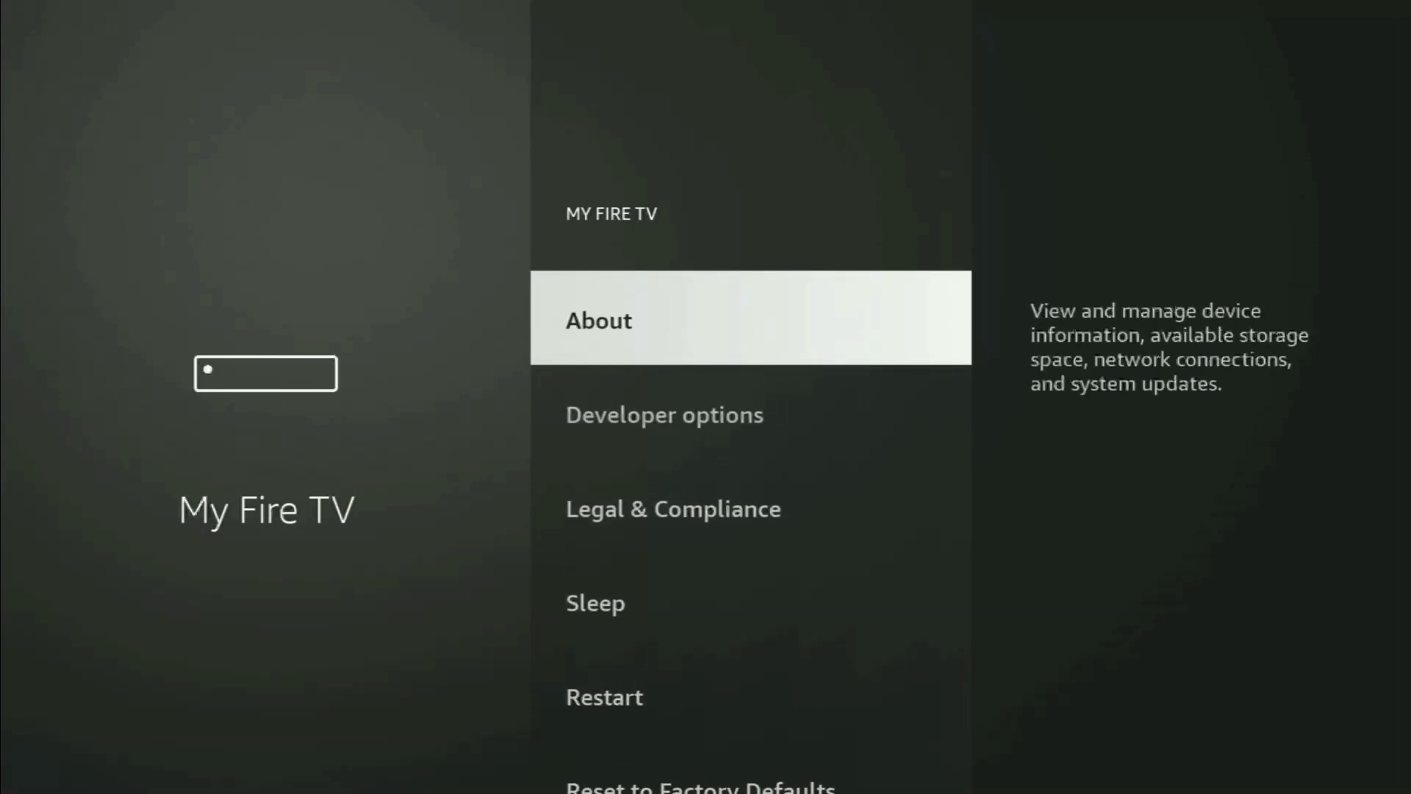
key("Down")
key("Down")
key("Down")
key("Down")
key("Down")
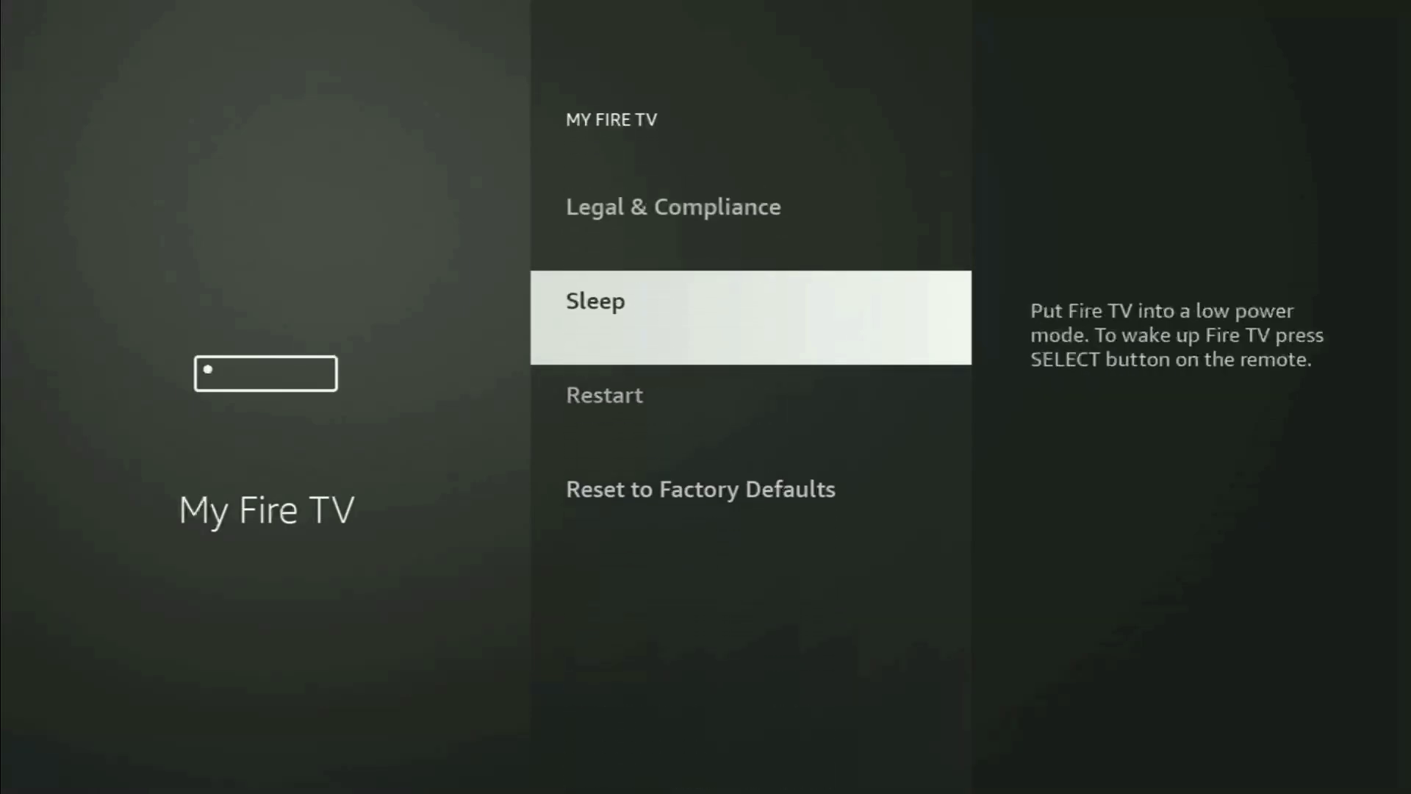
key("Up")
key("Up")
key("Up")
key("Up")
key("Up")
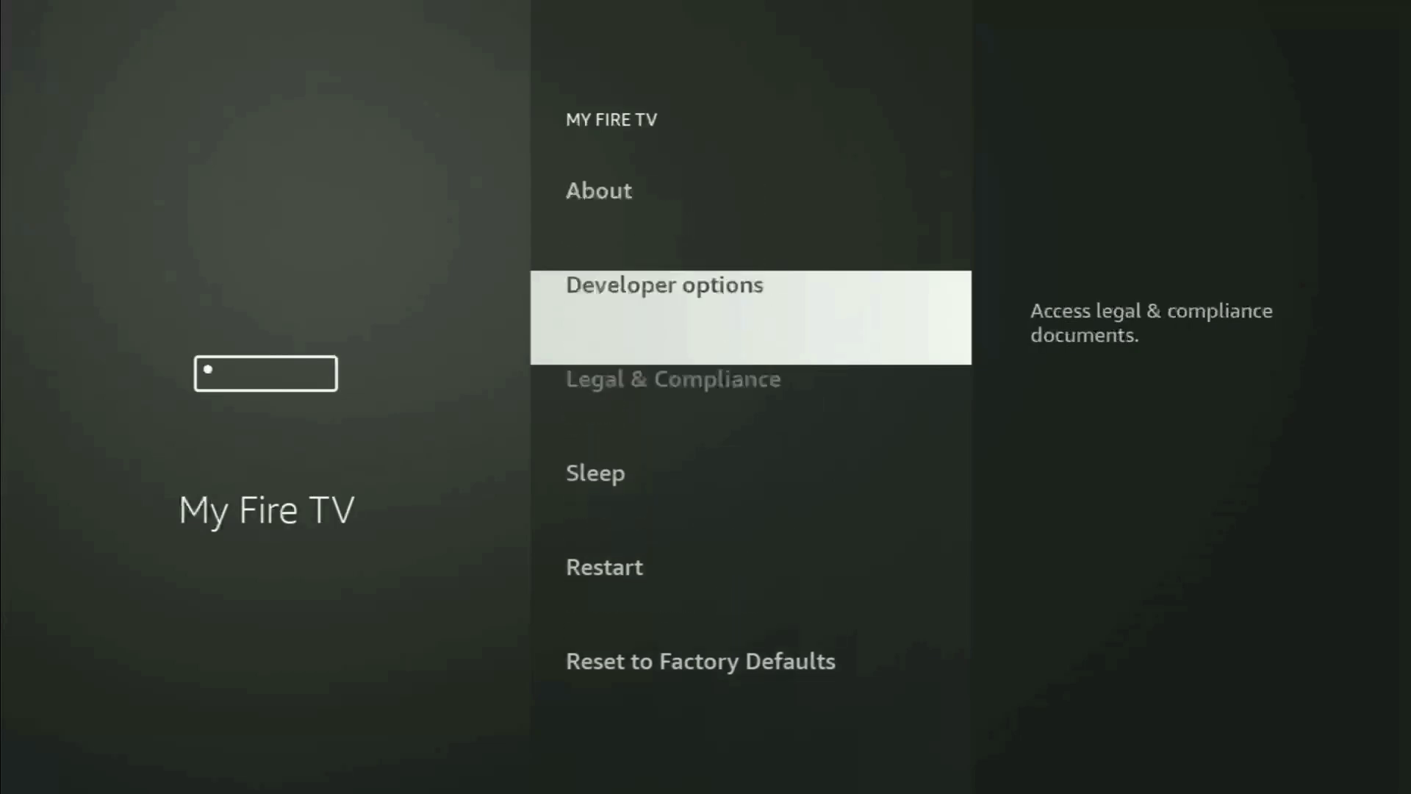
Step: Open About, select the Fire TV entry repeatedly, and go back to the My Fire TV options
key("Return")
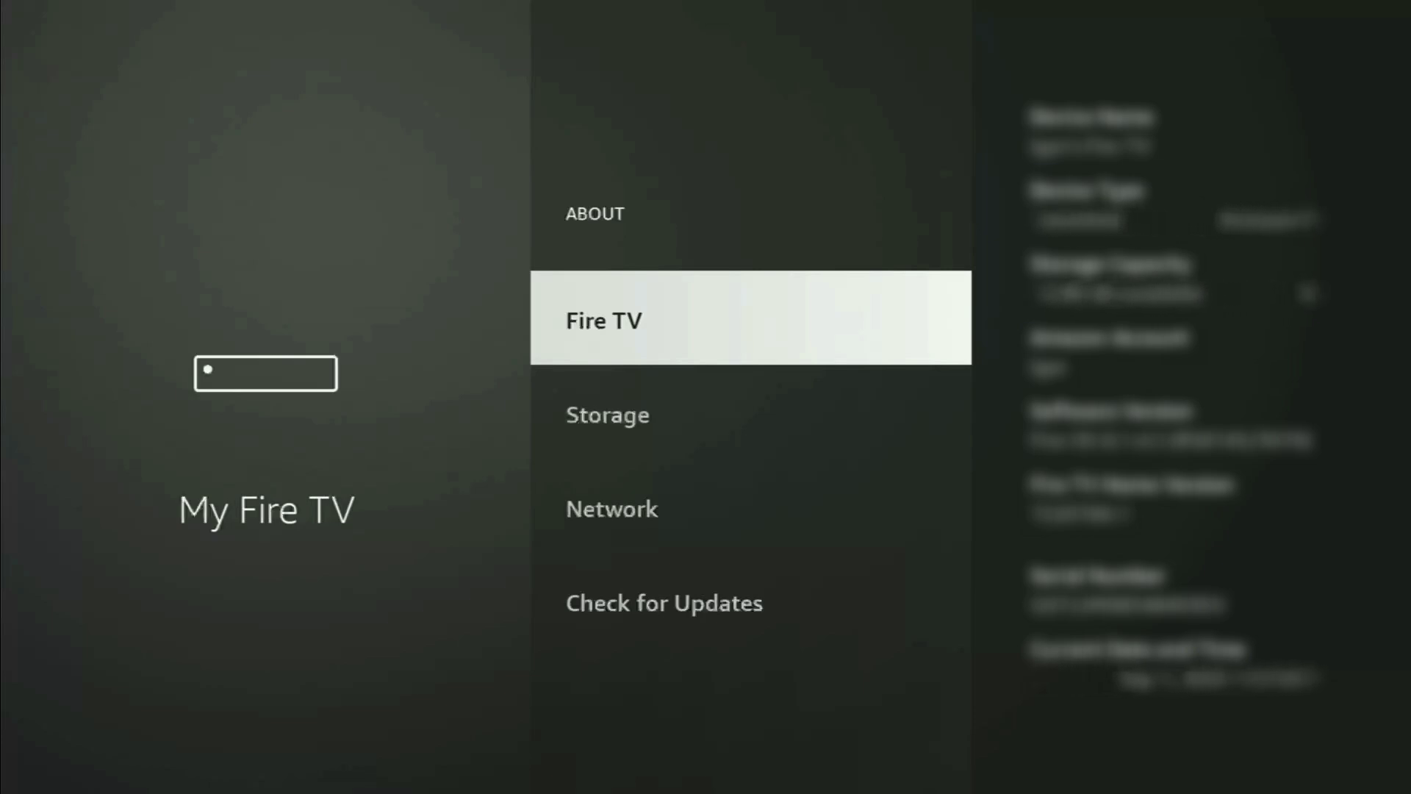
key("Return")
key("Return")
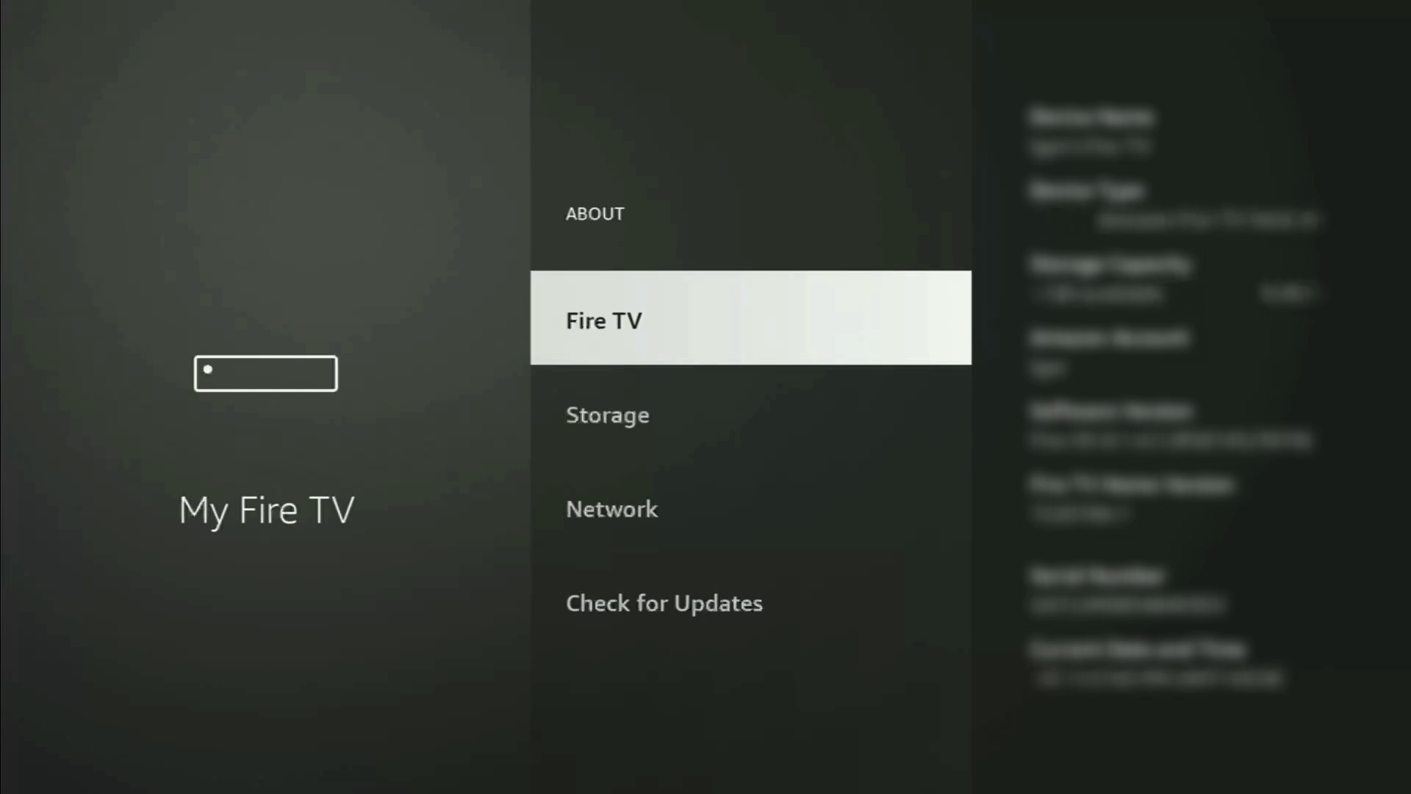
key("Escape")
Step: Open the Install unknown apps list within Developer options
key("Down")
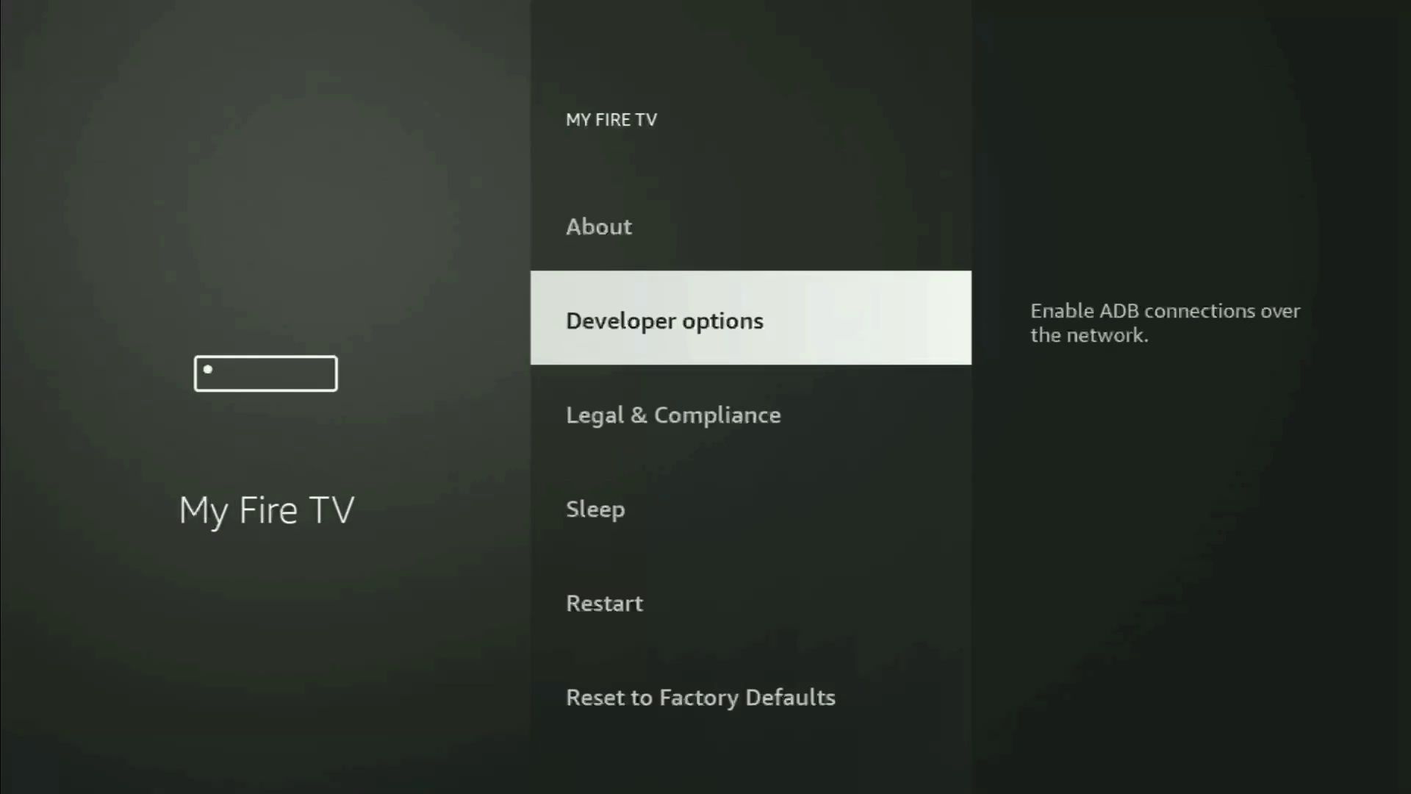
key("Return")
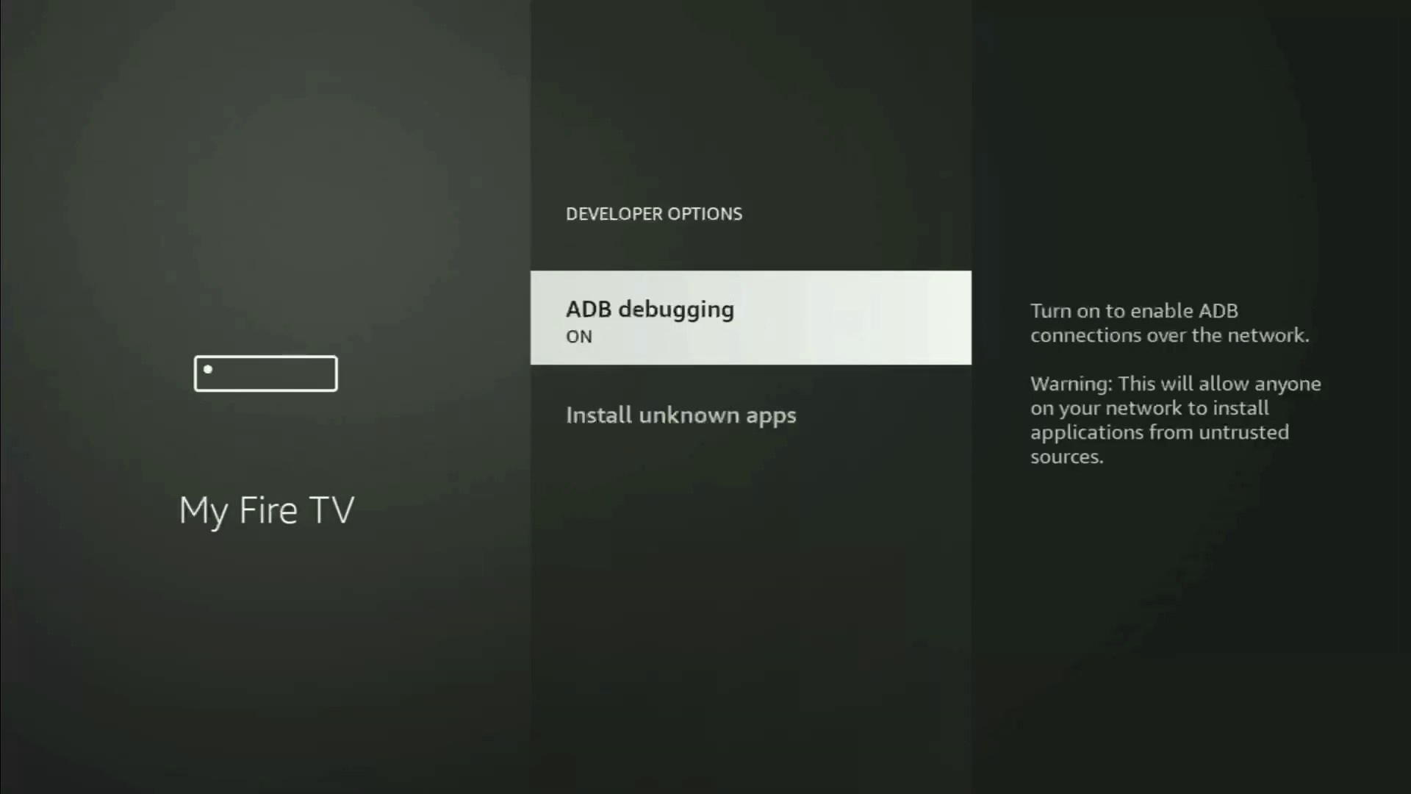
key("Down")
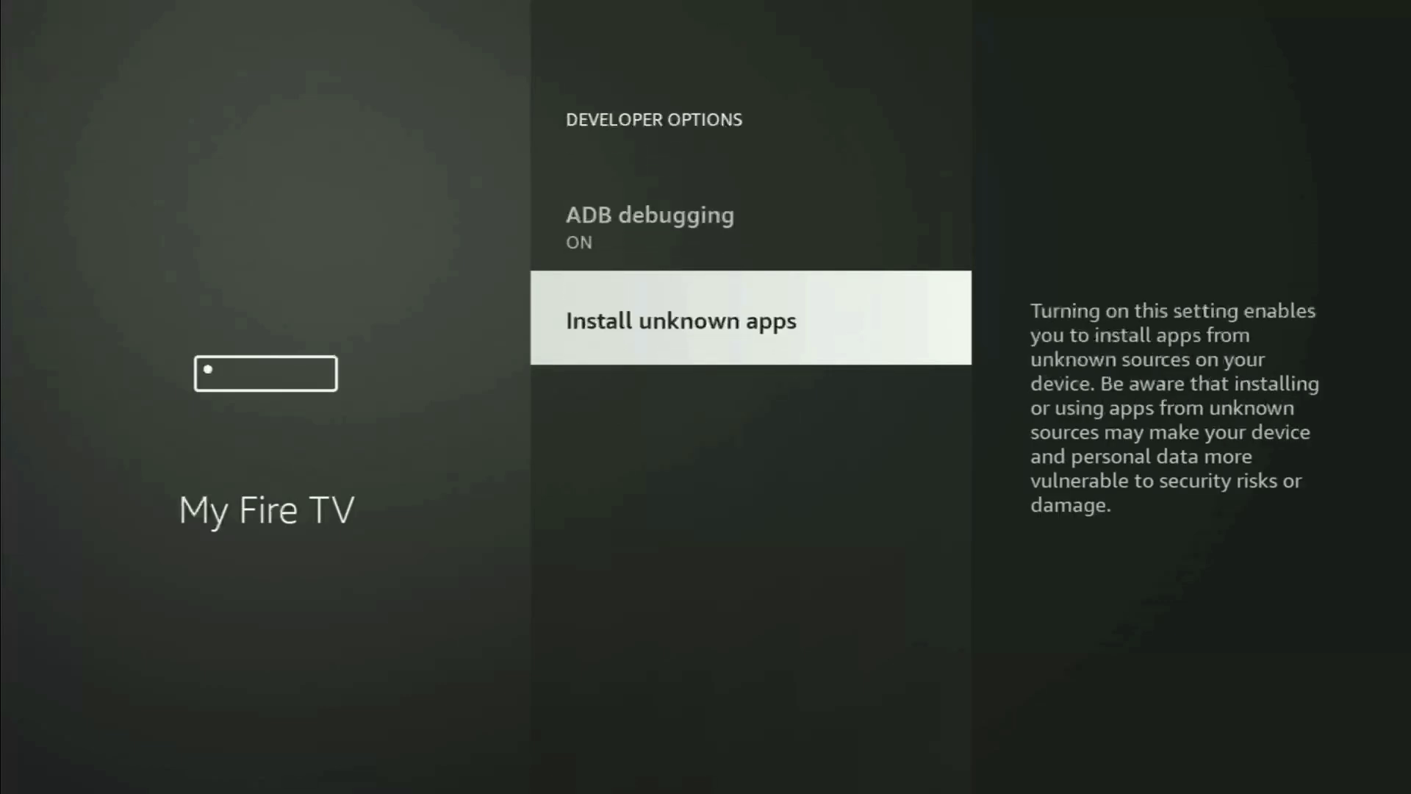
key("Return")
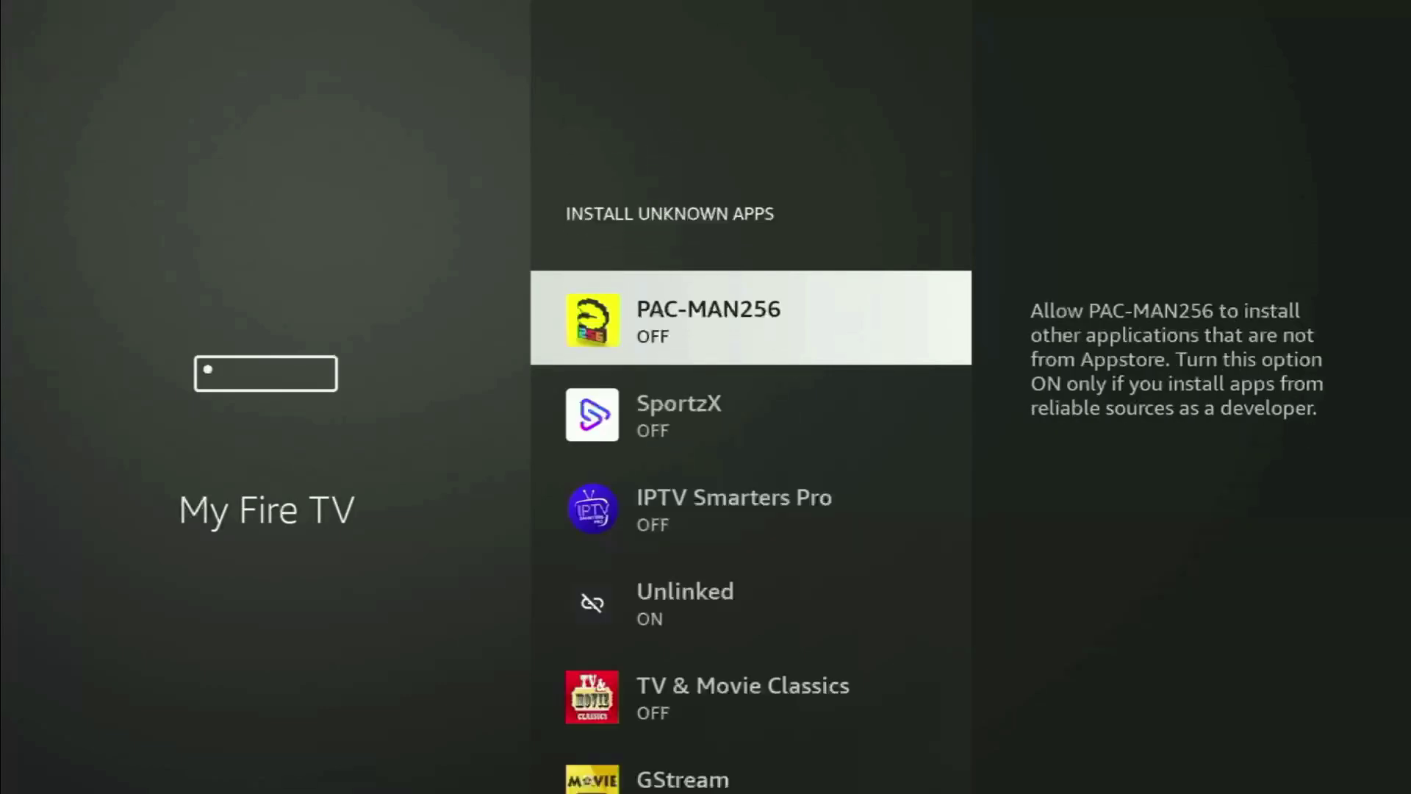
Step: Set the Install unknown apps permission for Downloader to ON
key("Down")
key("Down")
key("Down")
key("Down")
key("Down")
key("Down")
key("Down")
key("Down")
key("Down")
key("Down")
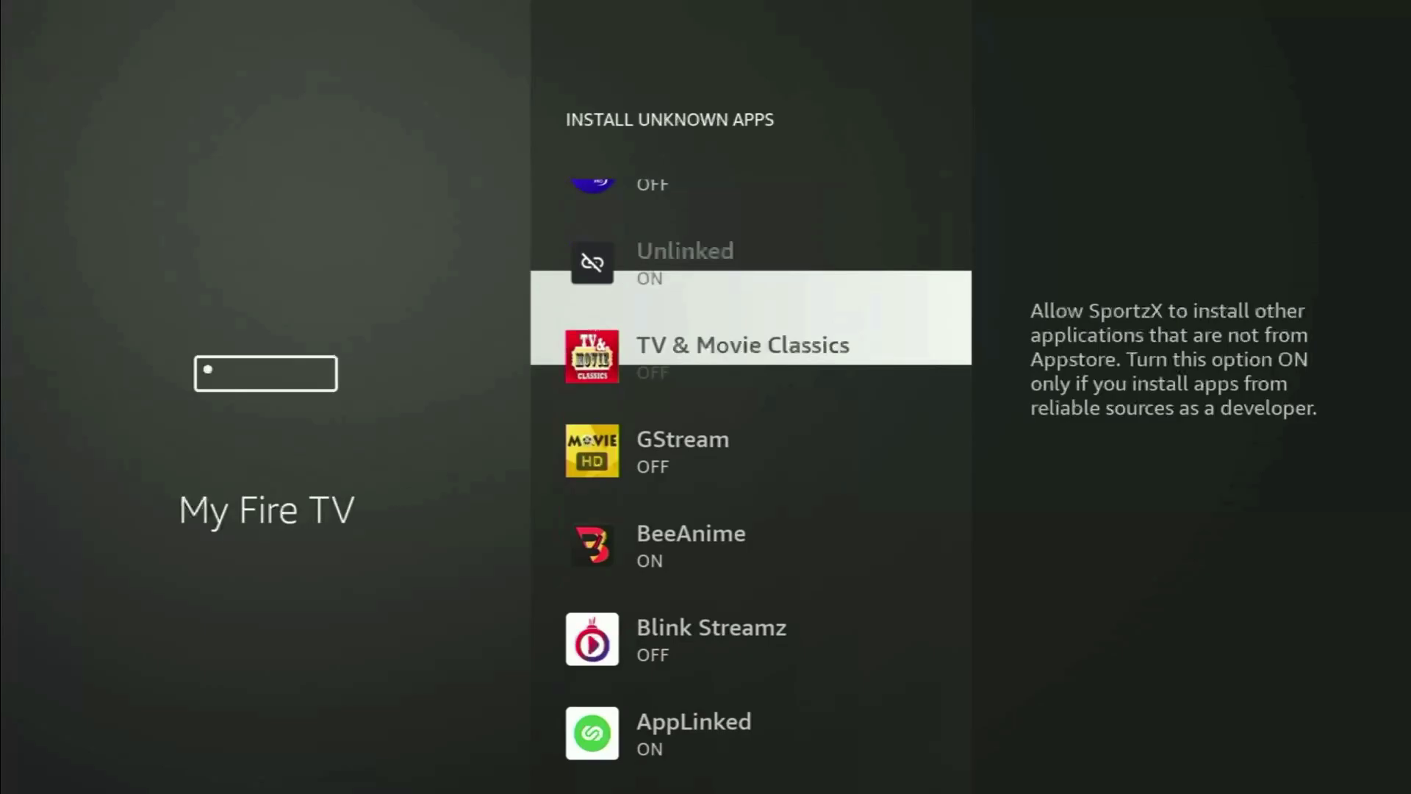
key("Down")
key("Return")
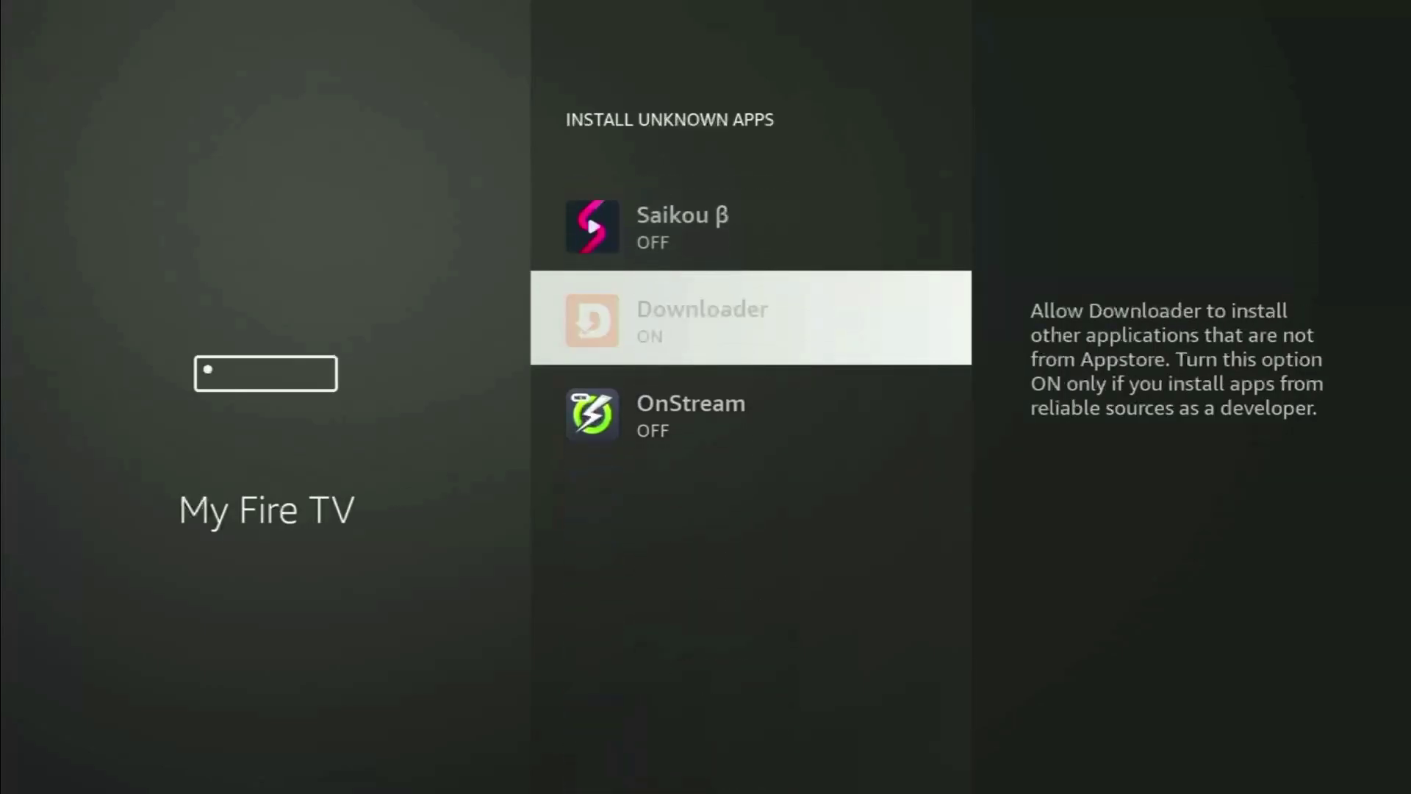
key("Return")
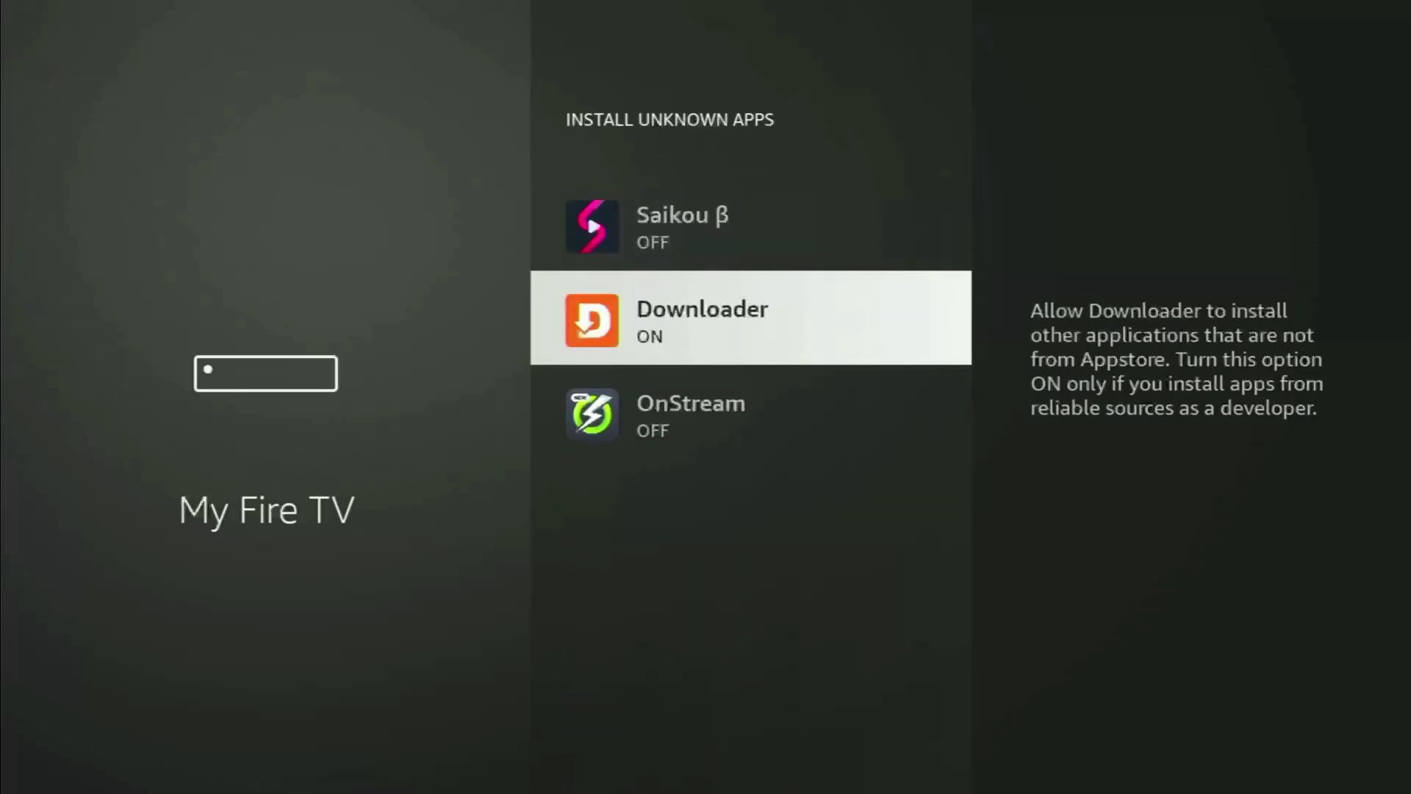
Step: Review the apps in the Install unknown apps list and their permission states, including OnStream, Saikou β, SportsZoneTV, AppLinked and BeeAnime
key("Up")
key("Up")
key("Up")
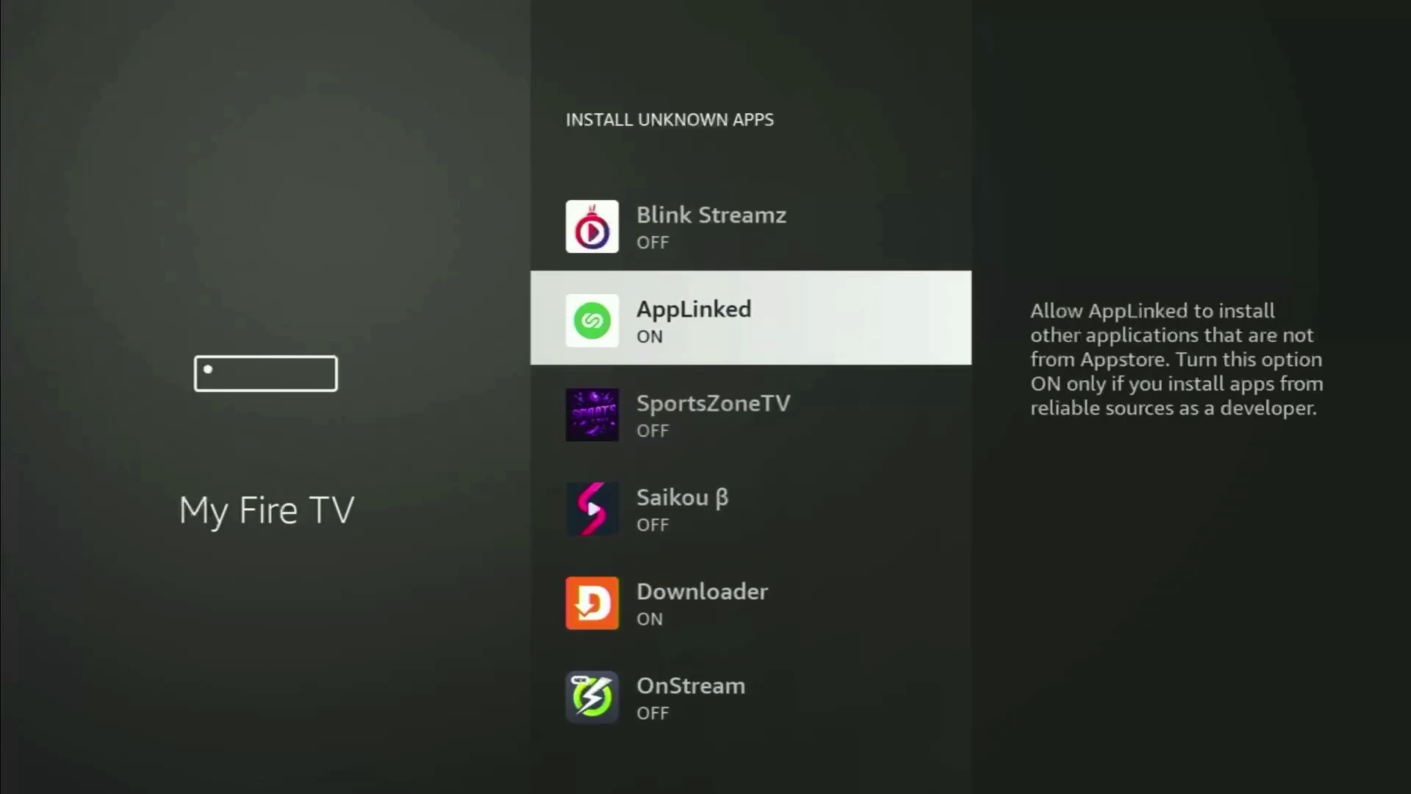
key("Up")
key("Up")
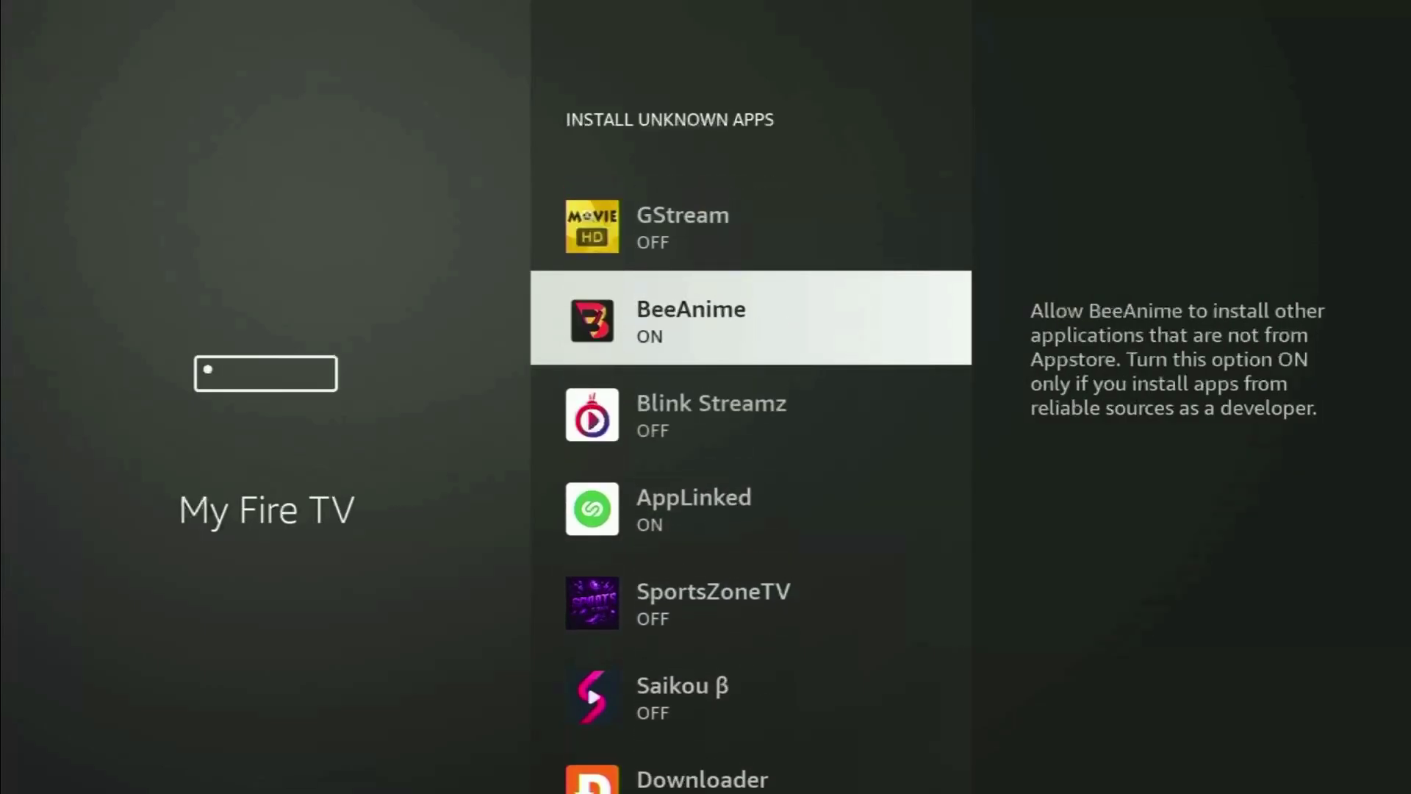
key("Down")
key("Down")
key("Down")
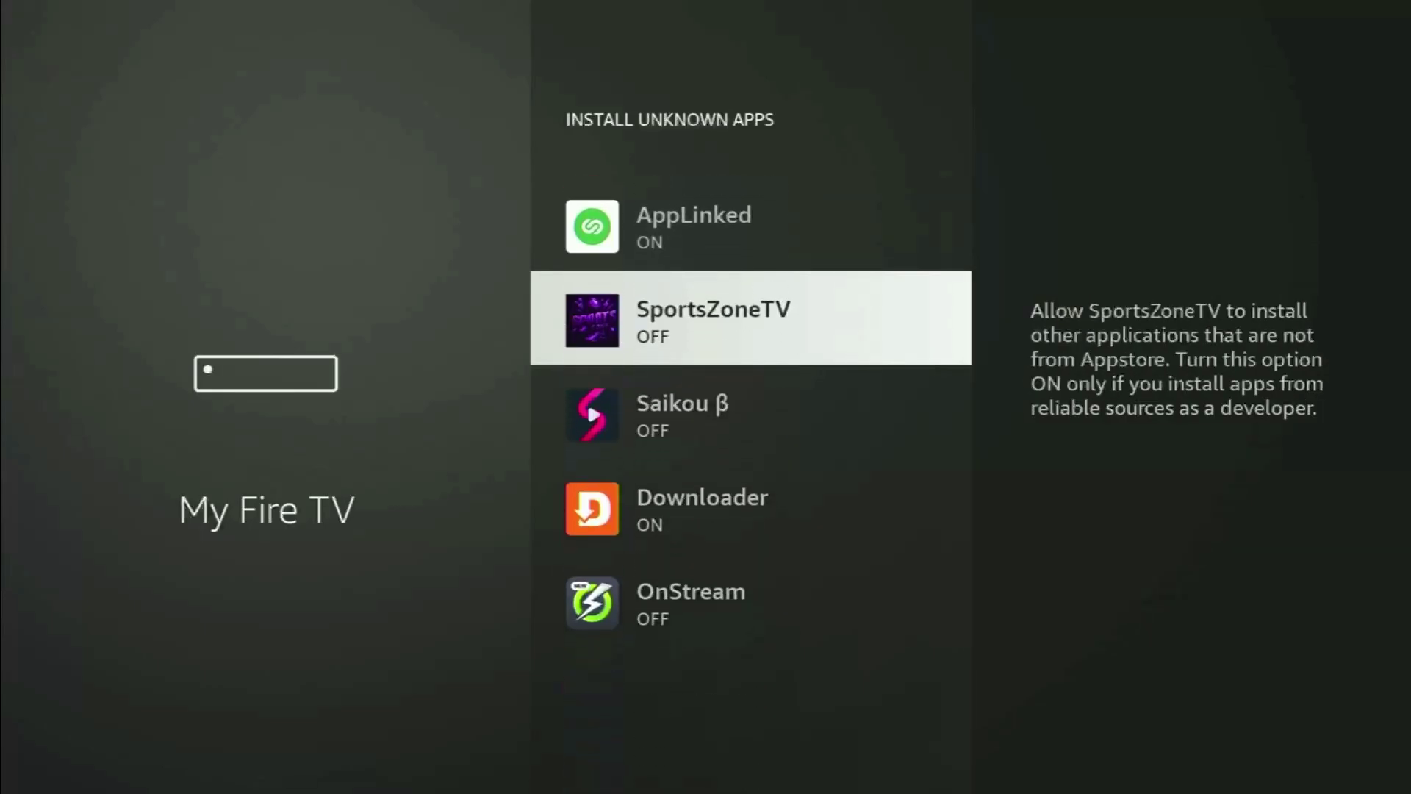
key("Down")
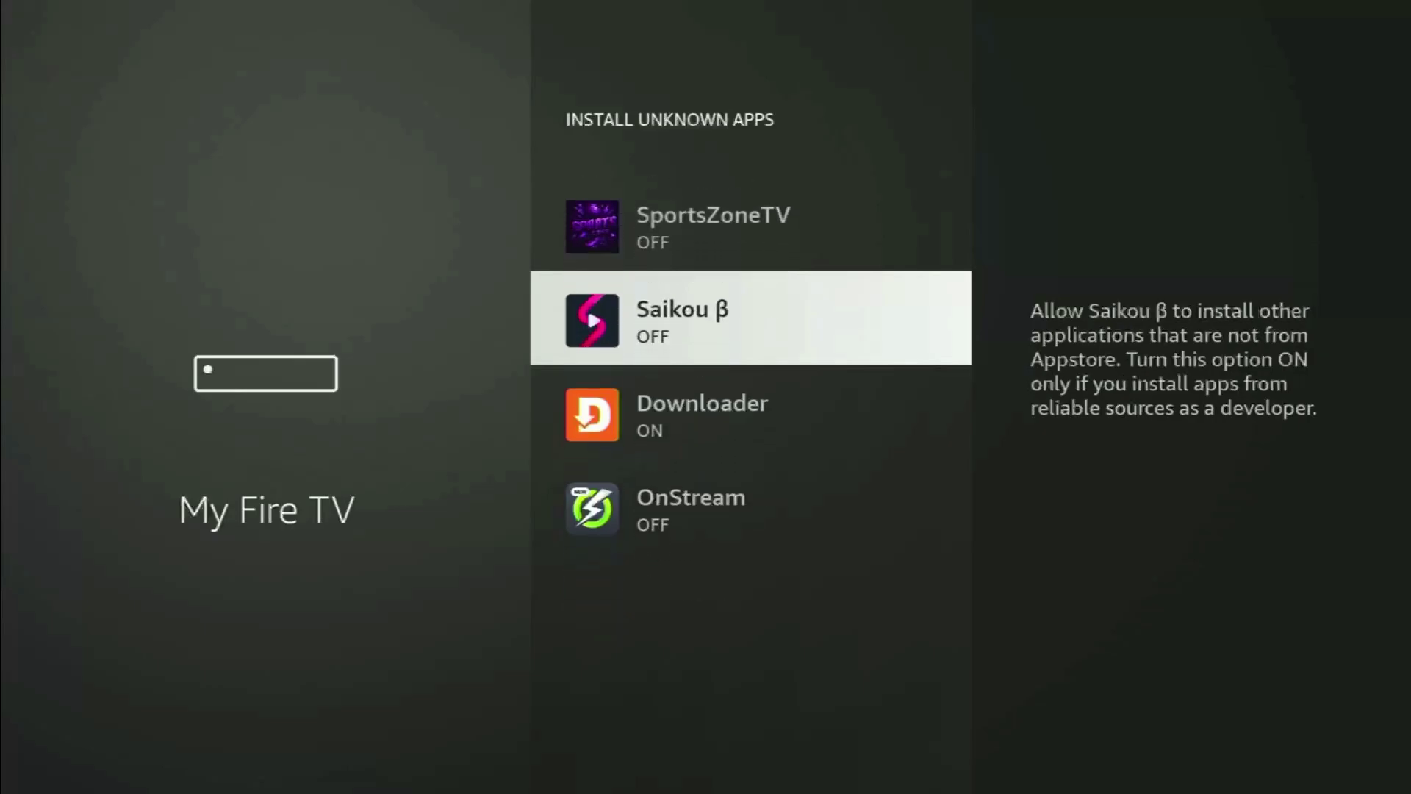
key("Down")
key("Down")
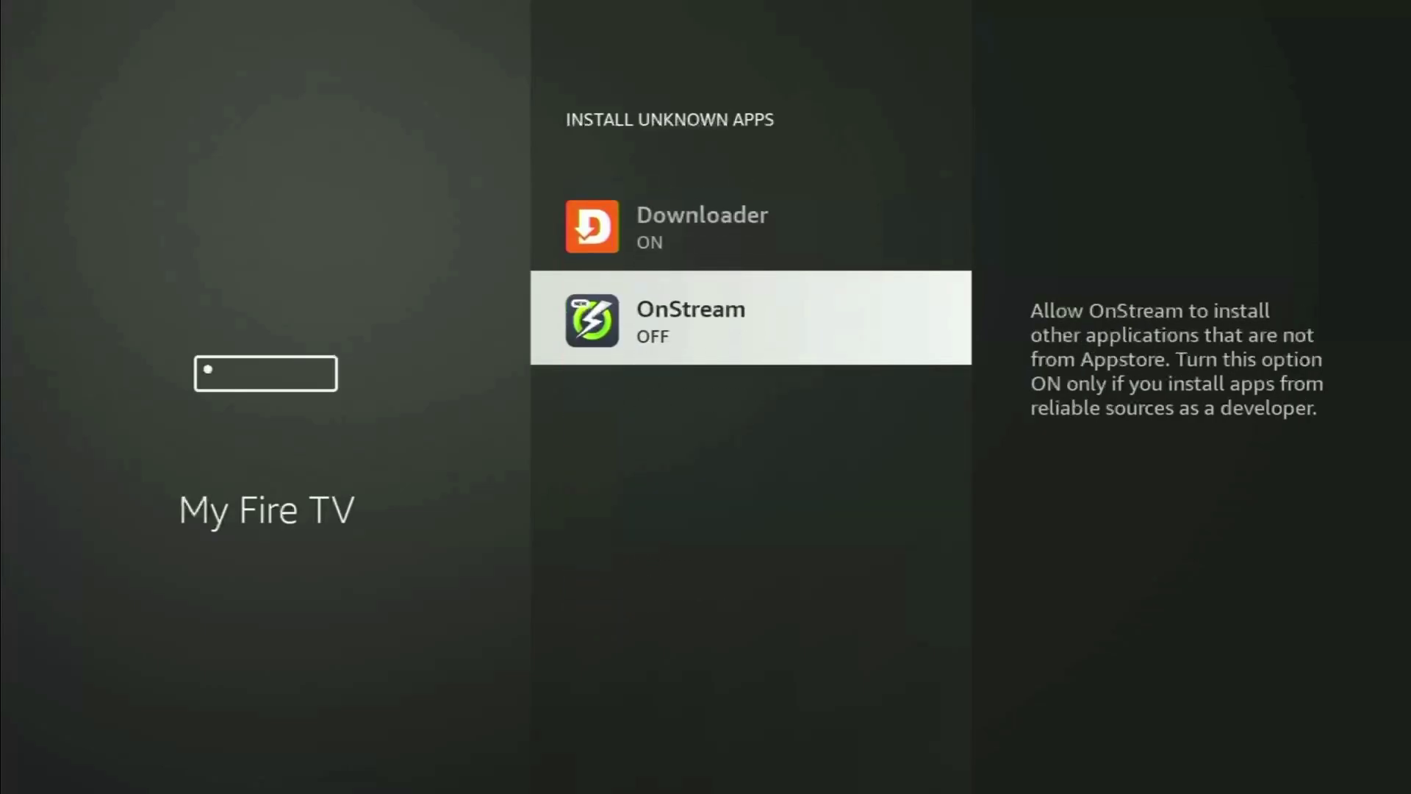
key("Up")
key("Up")
key("Up")
key("Up")
key("Up")
key("Up")
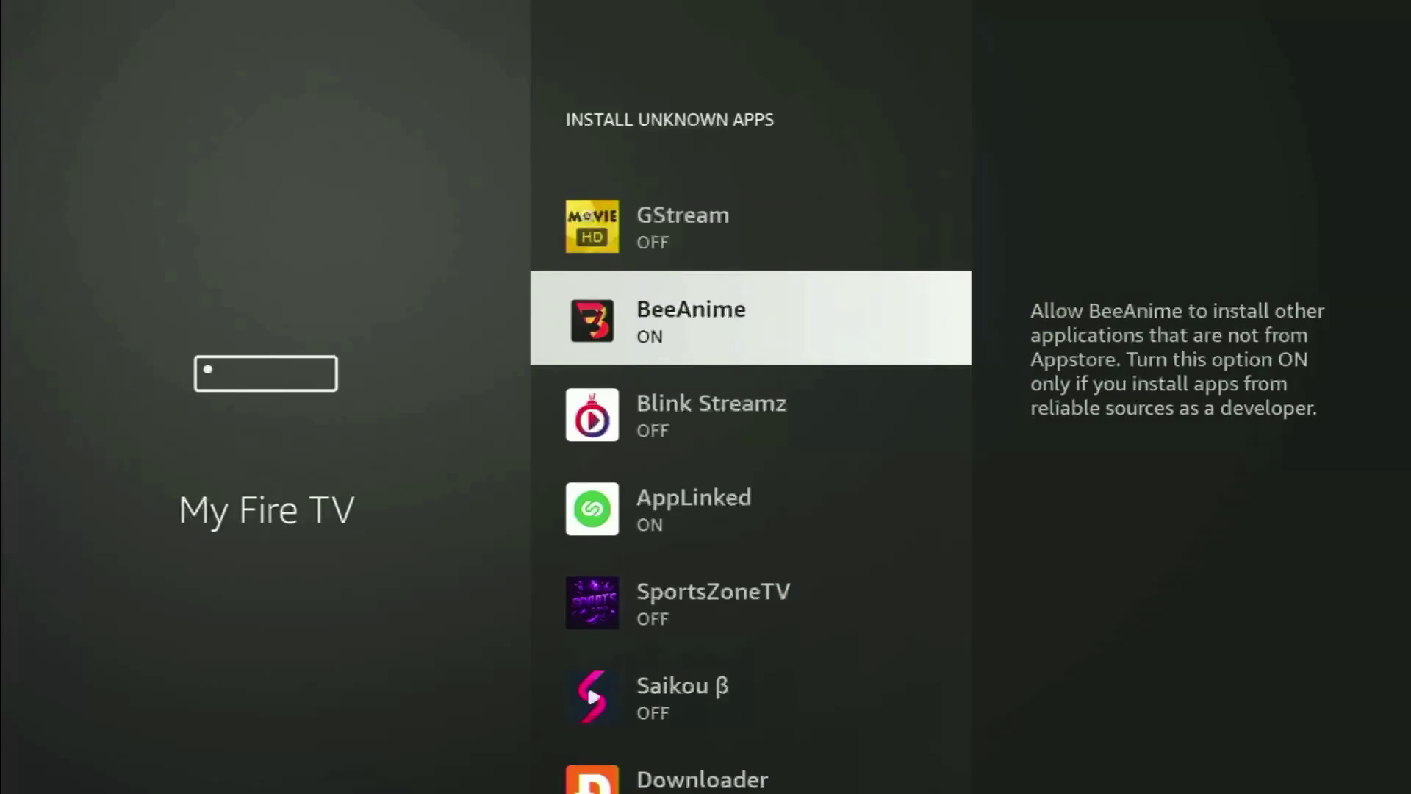
key("Up")
key("Up")
key("Up")
key("Up")
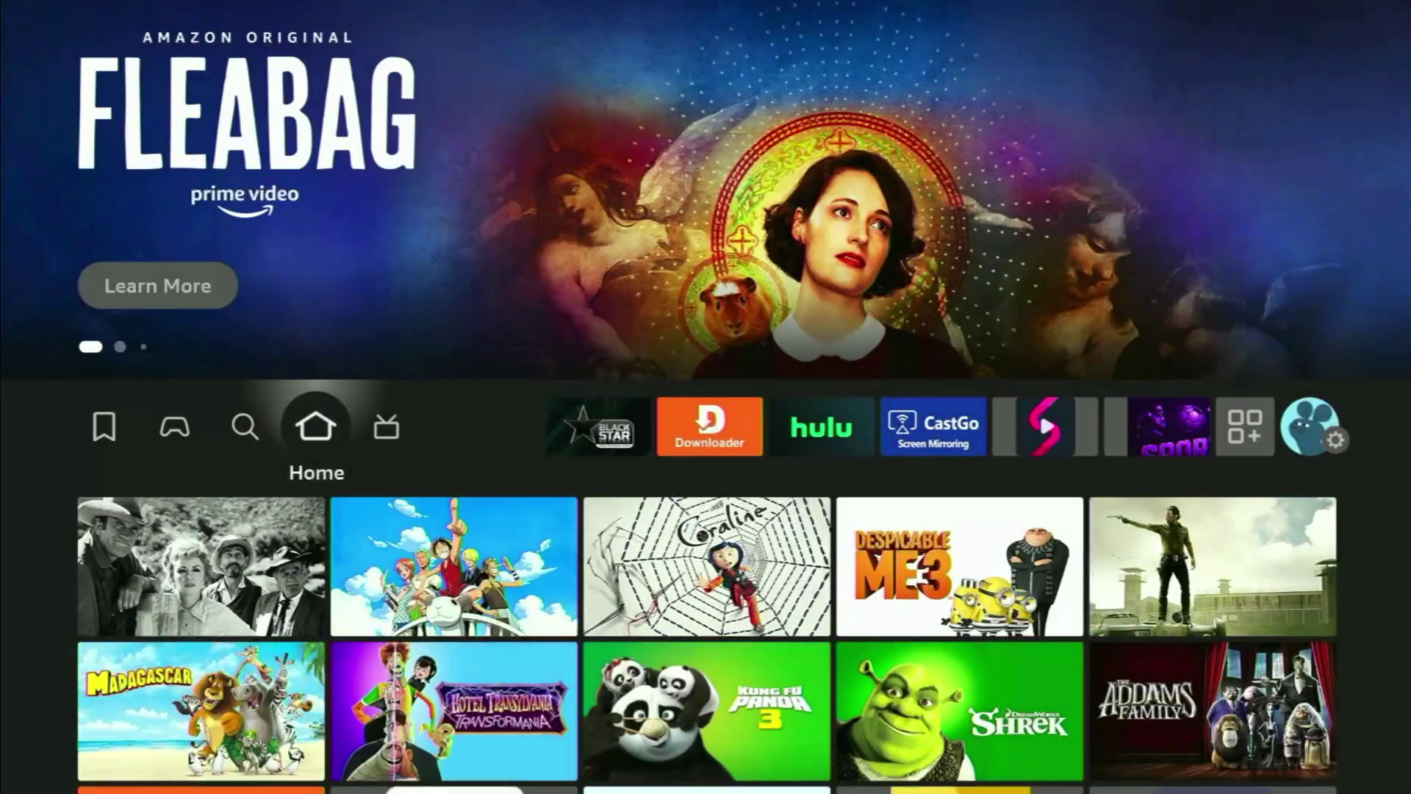
Step: Open the full Your Apps & Channels list from the Fire TV home screen
key("Right")
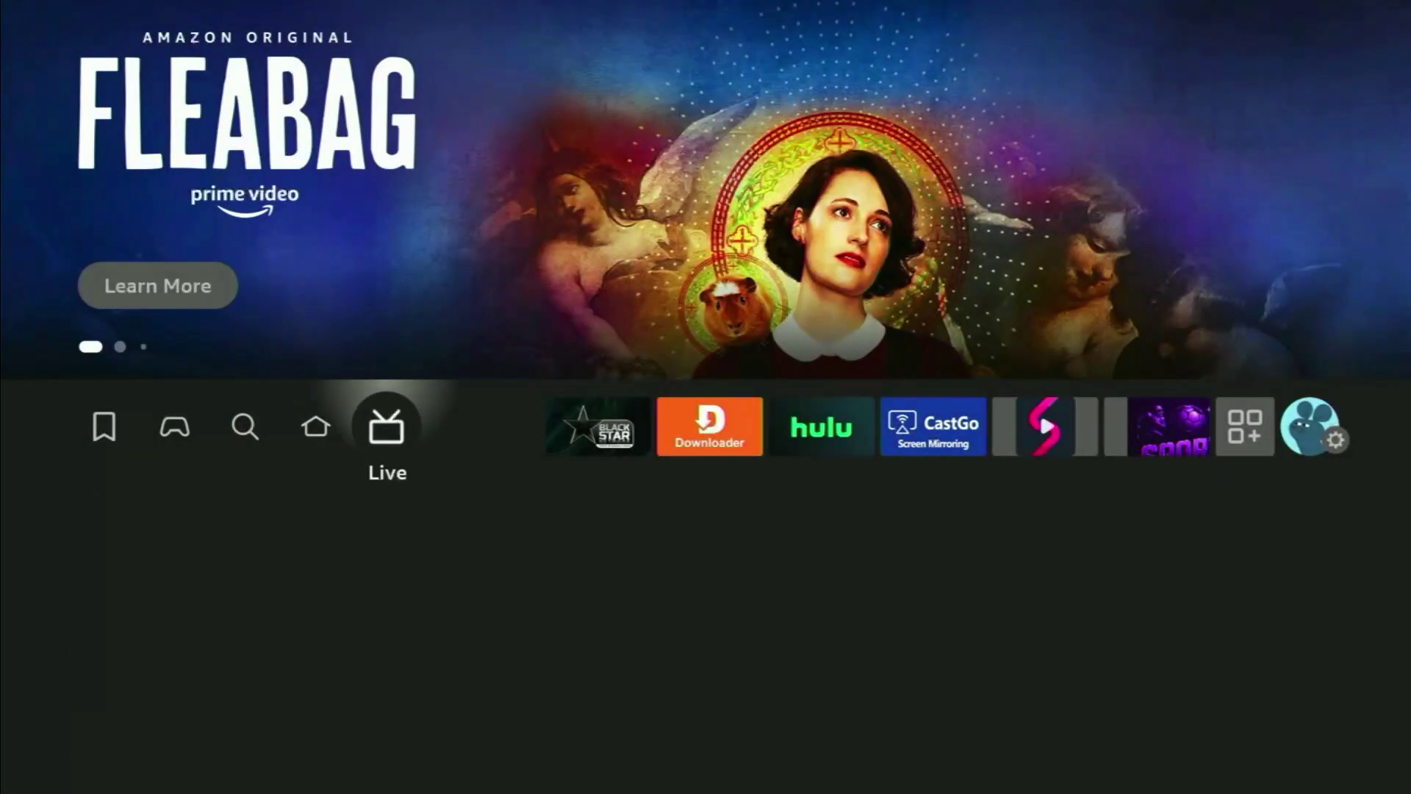
key("Right")
key("Return")
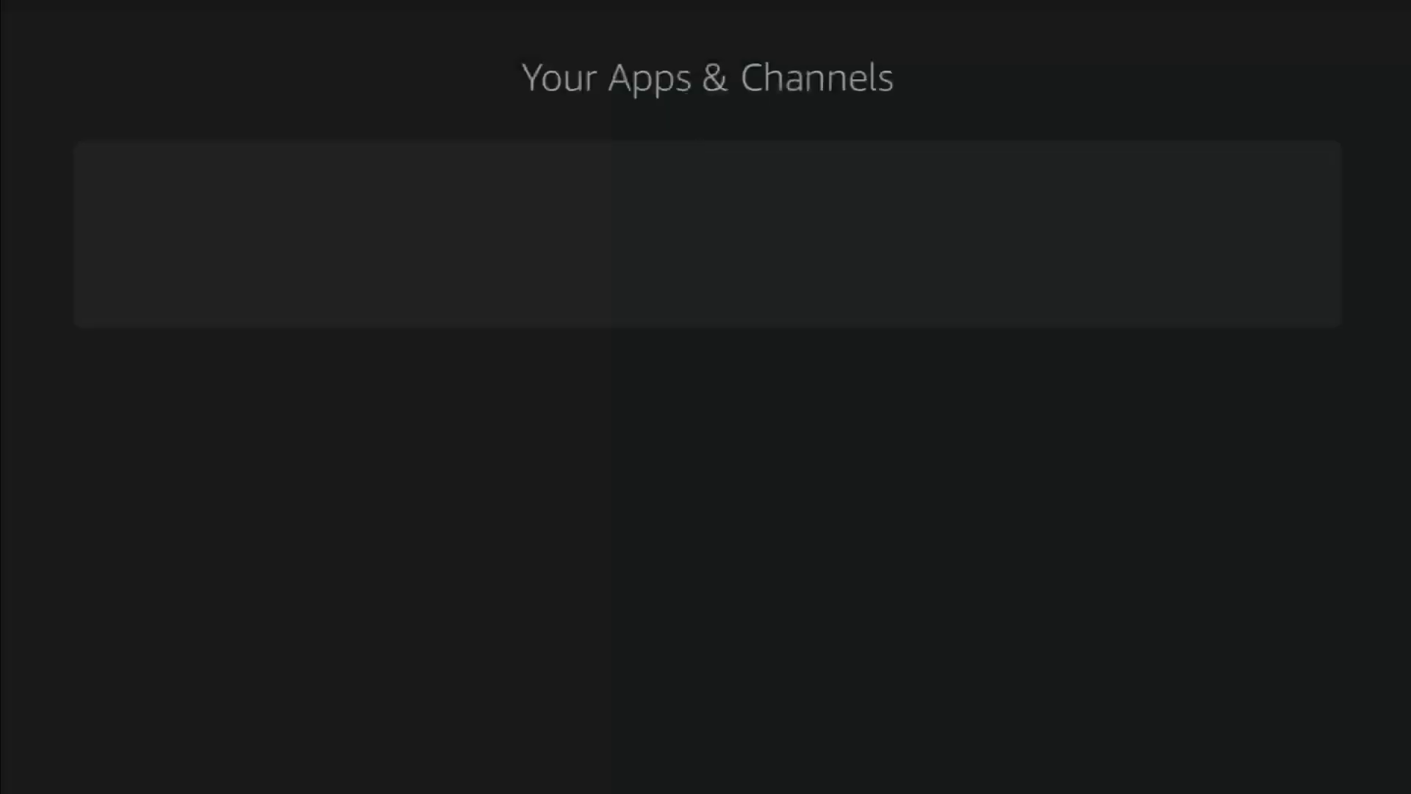
Step: Launch NordVPN from the Your Apps & Channels list
key("Down")
key("Right")
key("Up")
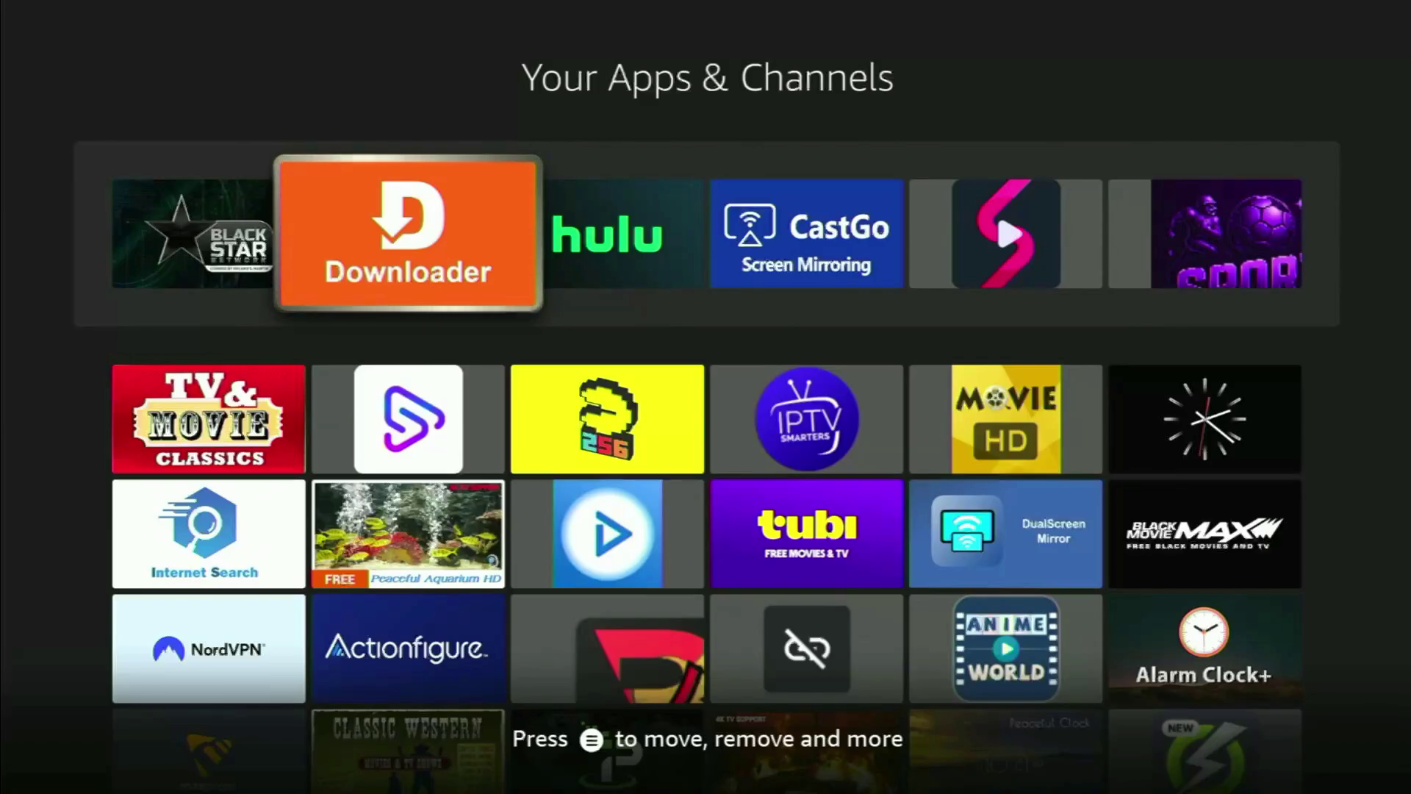
key("Down")
key("Down")
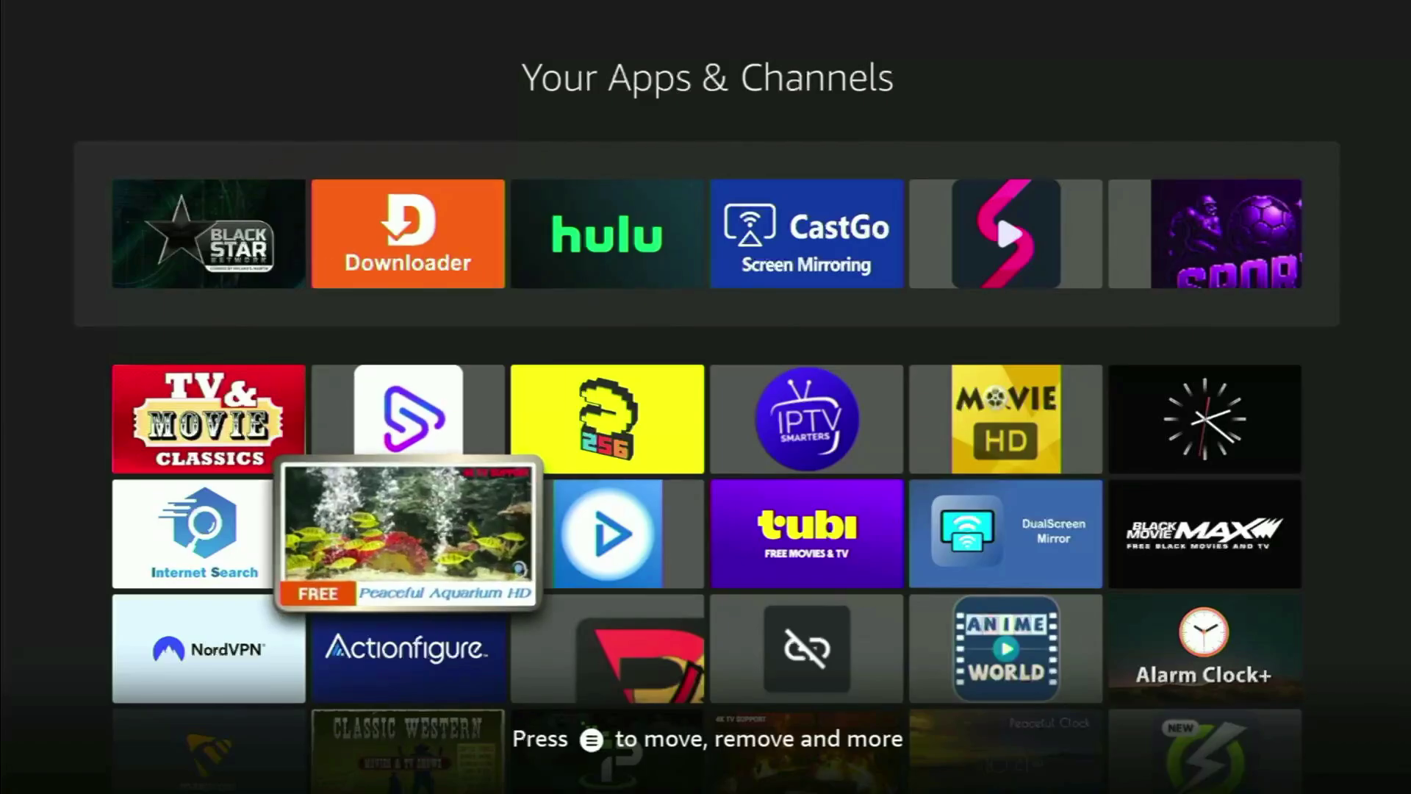
key("Down")
key("Left")
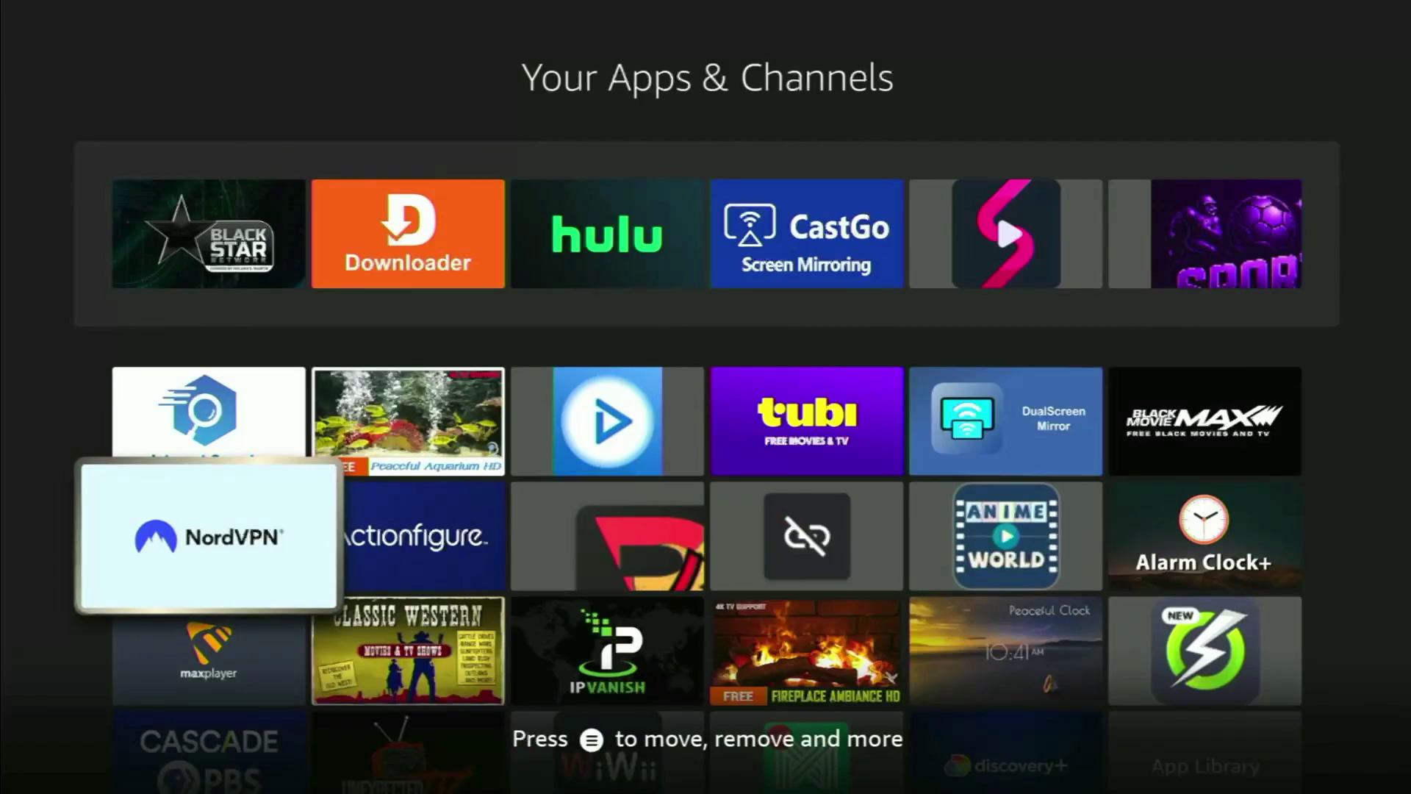
key("Return")
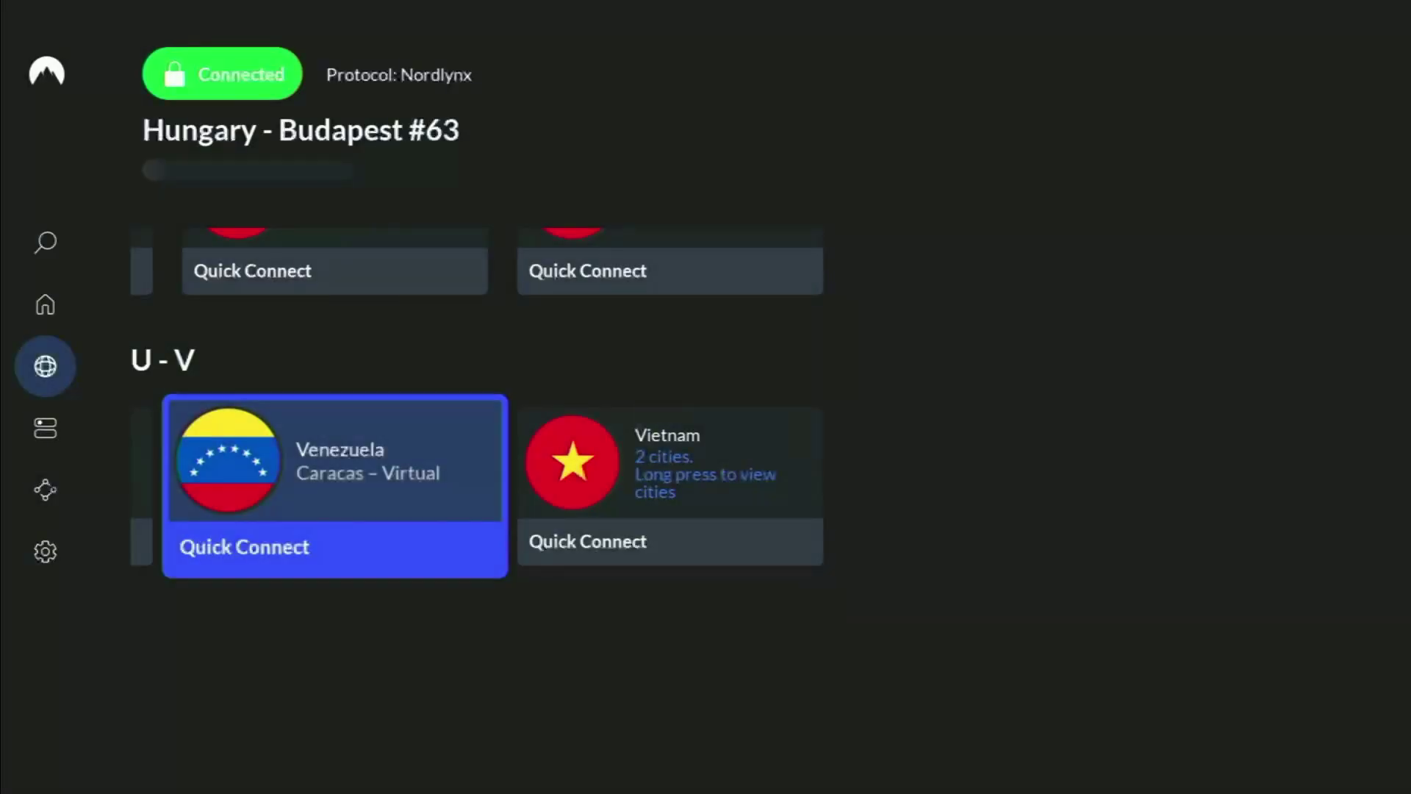
Step: Browse the NordVPN country servers backwards through the alphabet, from Venezuela to Cambodia
key("Up")
key("Up")
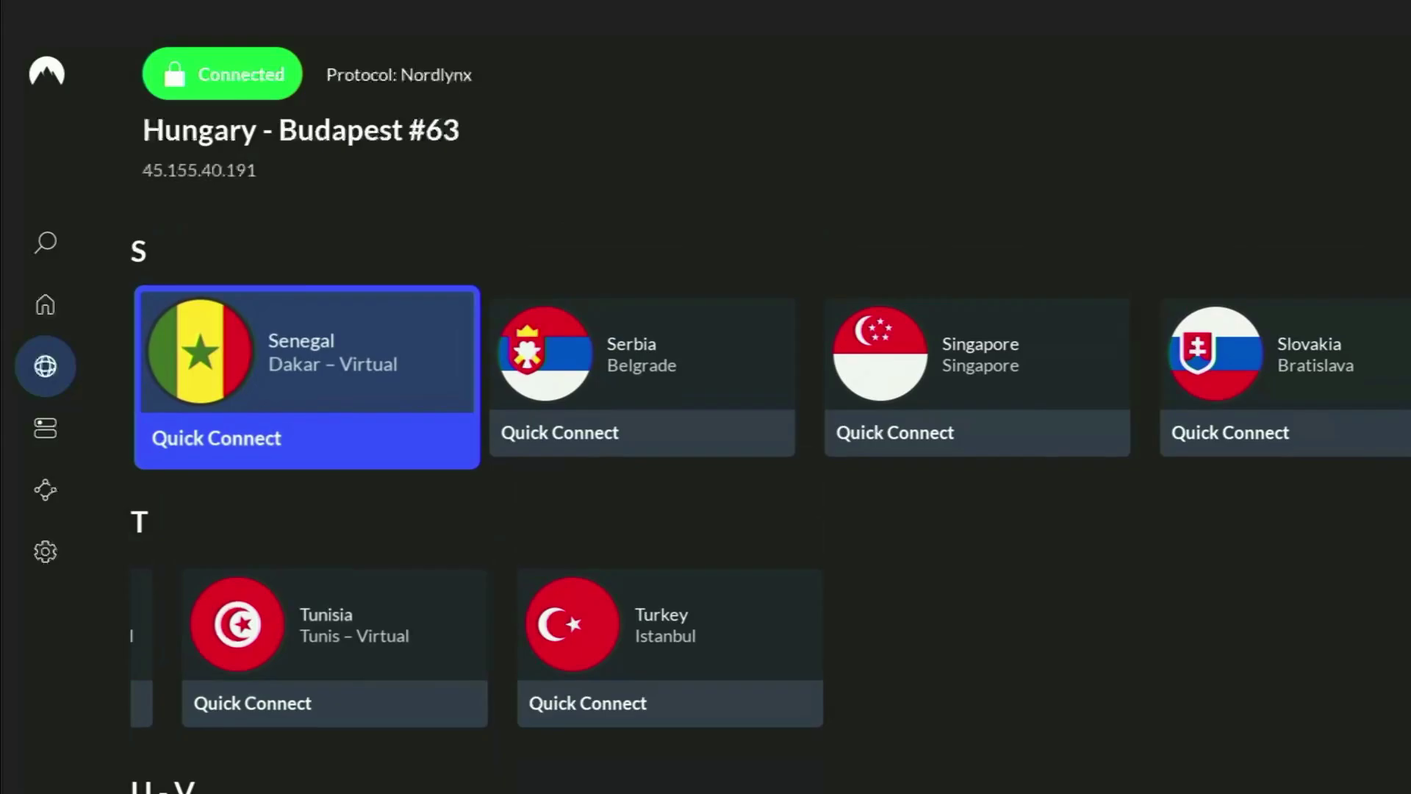
key("Up")
key("Up")
key("Up")
key("Up")
key("Up")
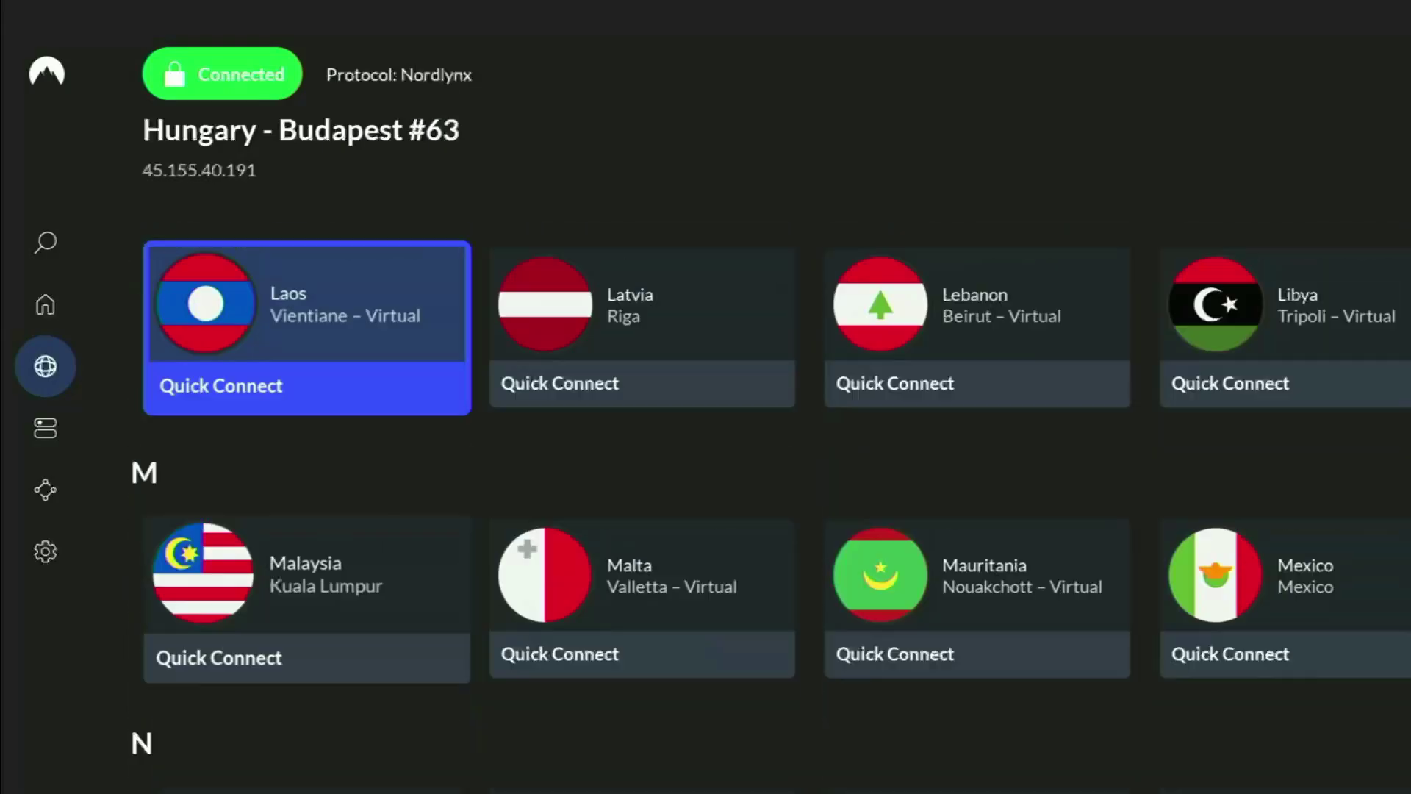
key("Up")
key("Up")
key("Up")
key("Up")
key("Up")
key("Up")
Step: Open the Specialty servers section and browse its P2P servers past Andorra and Bangladesh
key("Left")
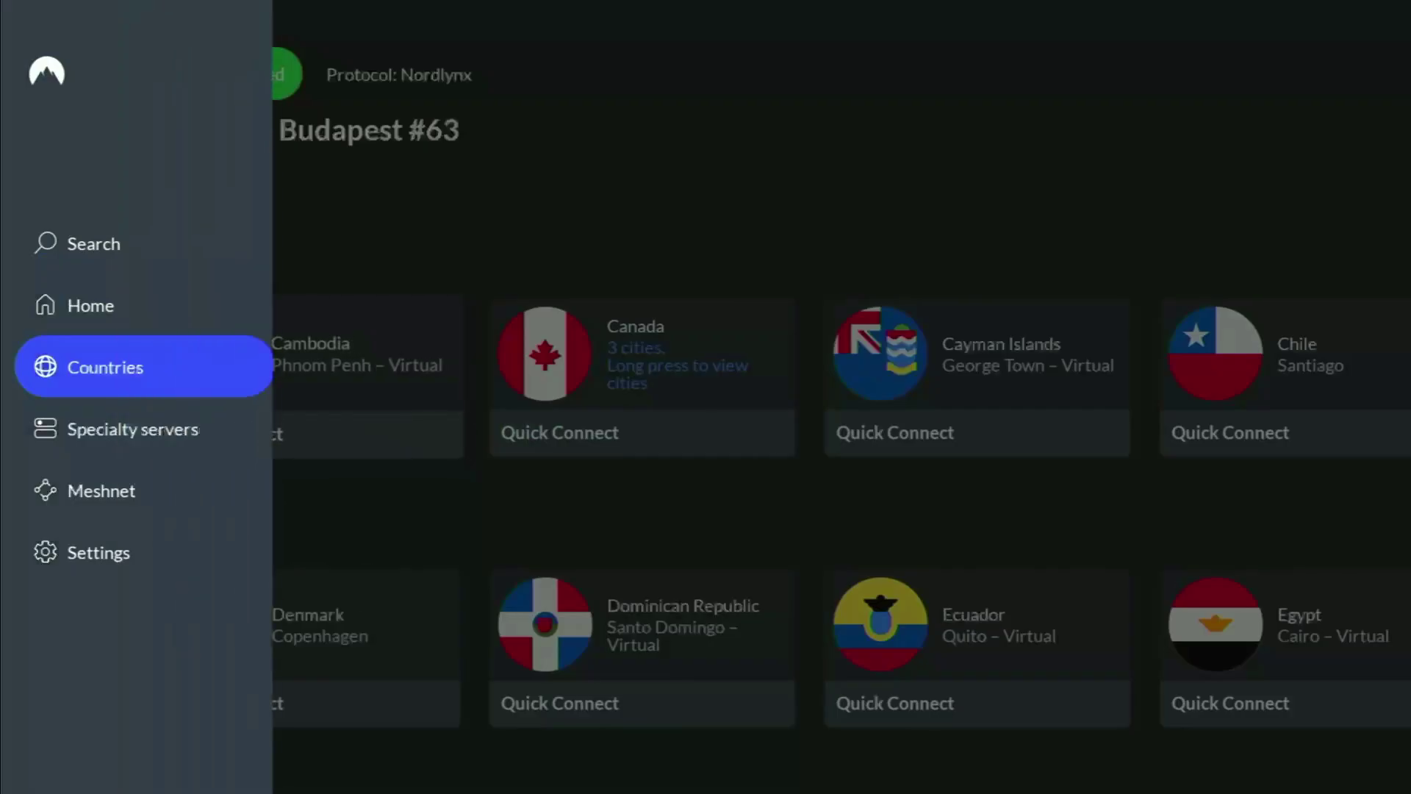
key("Down")
key("Right")
key("Right")
key("Right")
key("Right")
key("Right")
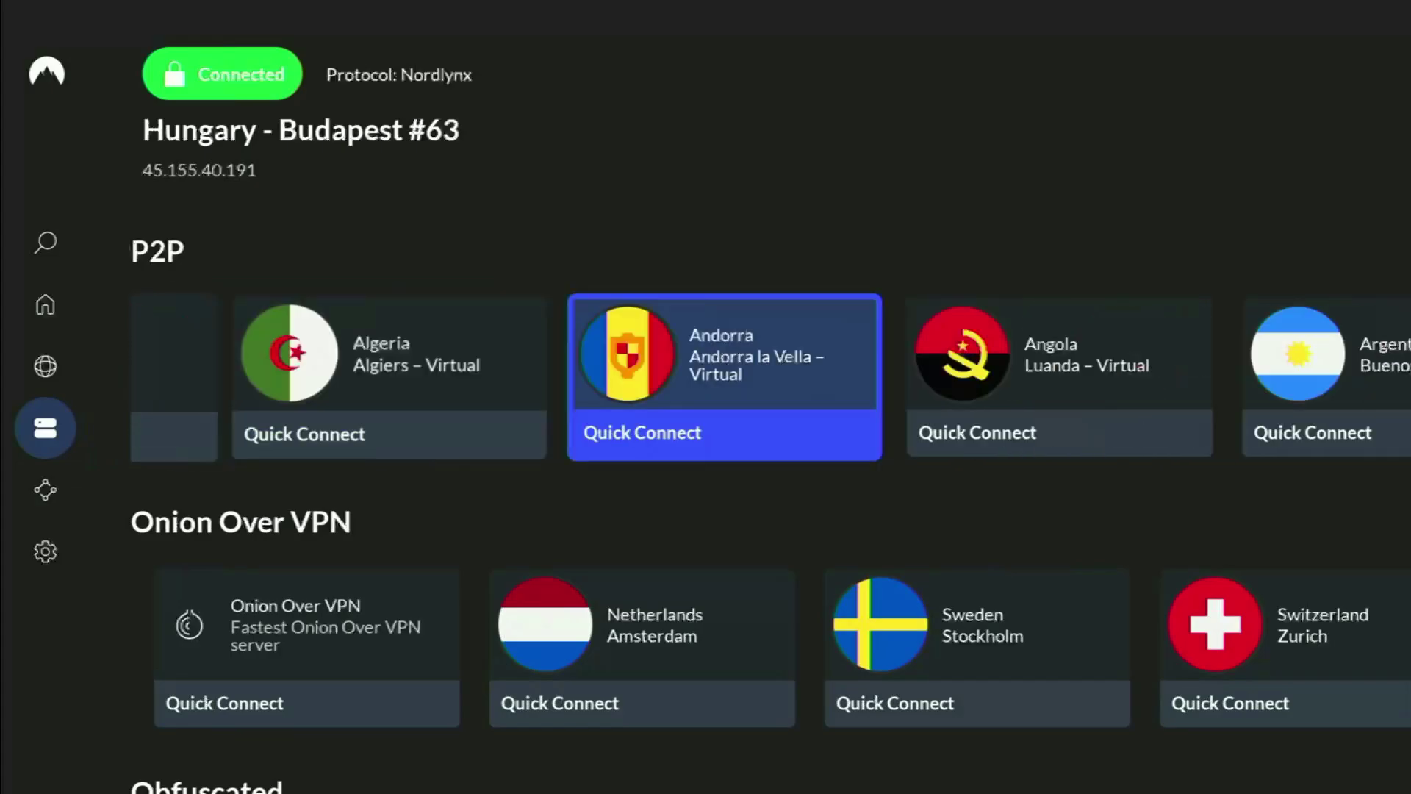
key("Right")
key("Right")
key("Right")
key("Right")
key("Right")
key("Right")
key("Right")
key("Right")
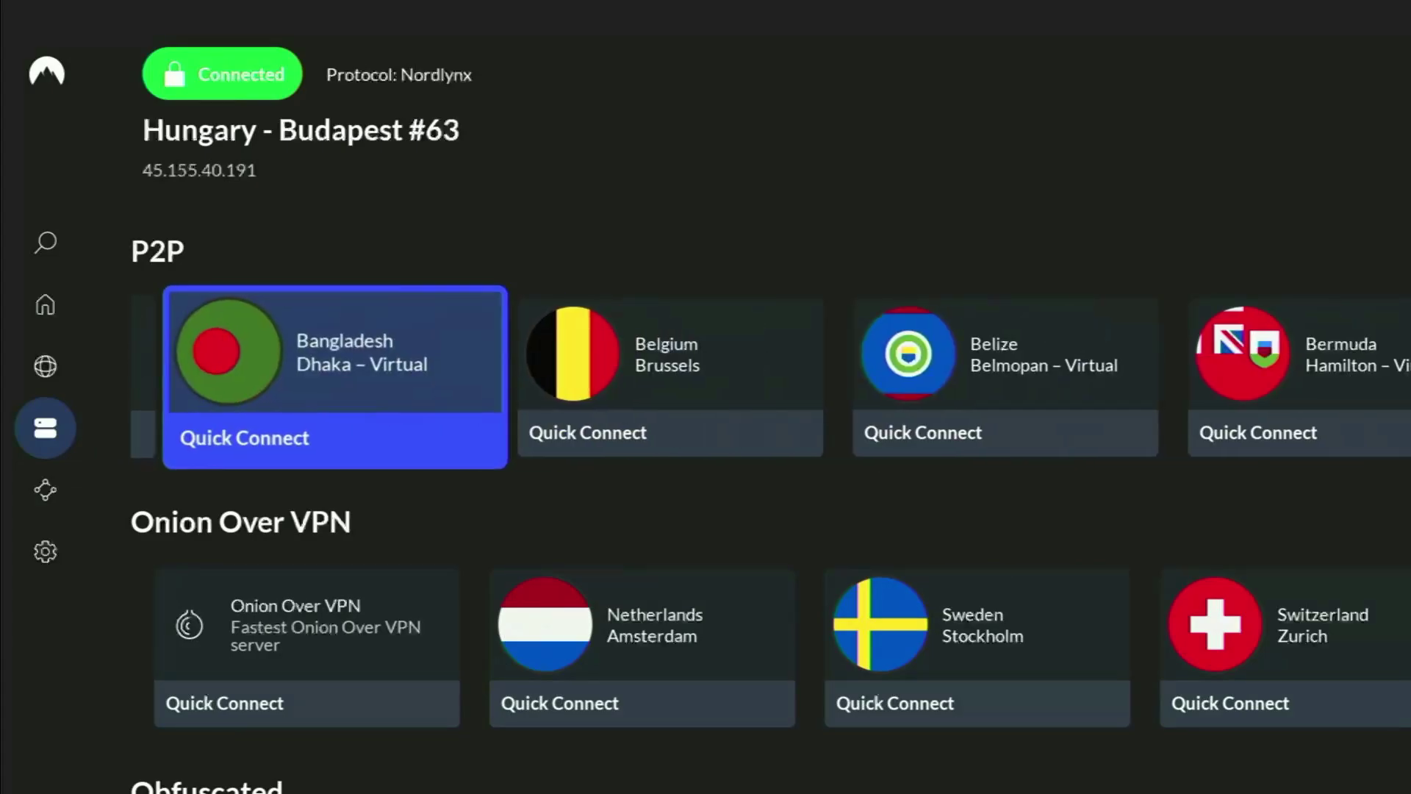
key("Right")
key("Right")
key("Right")
key("Right")
key("Right")
key("Right")
key("Right")
key("Right")
key("Right")
Step: Examine the Double VPN servers below the Onion Over VPN and Obfuscated categories, as far as United Kingdom, London
key("Down")
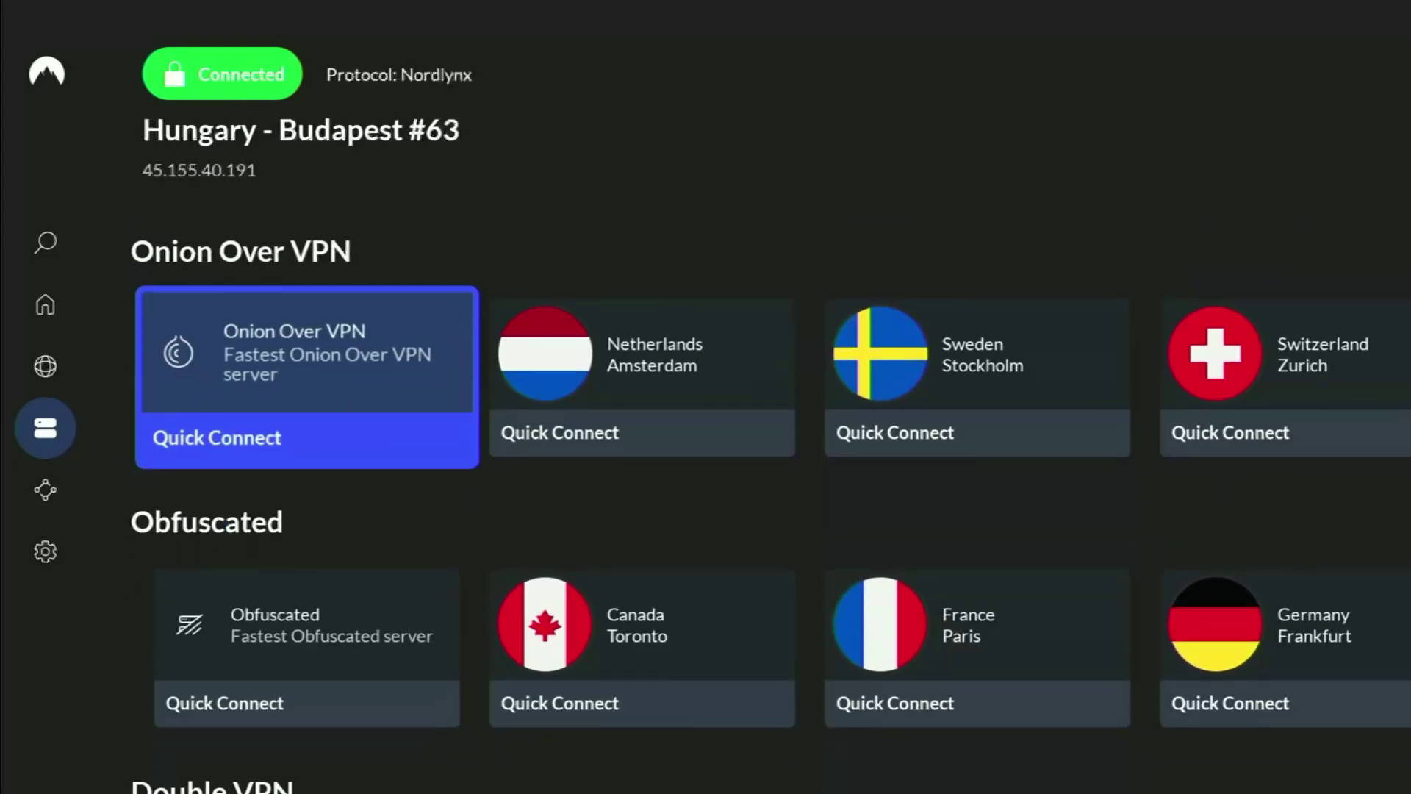
key("Down")
key("Down")
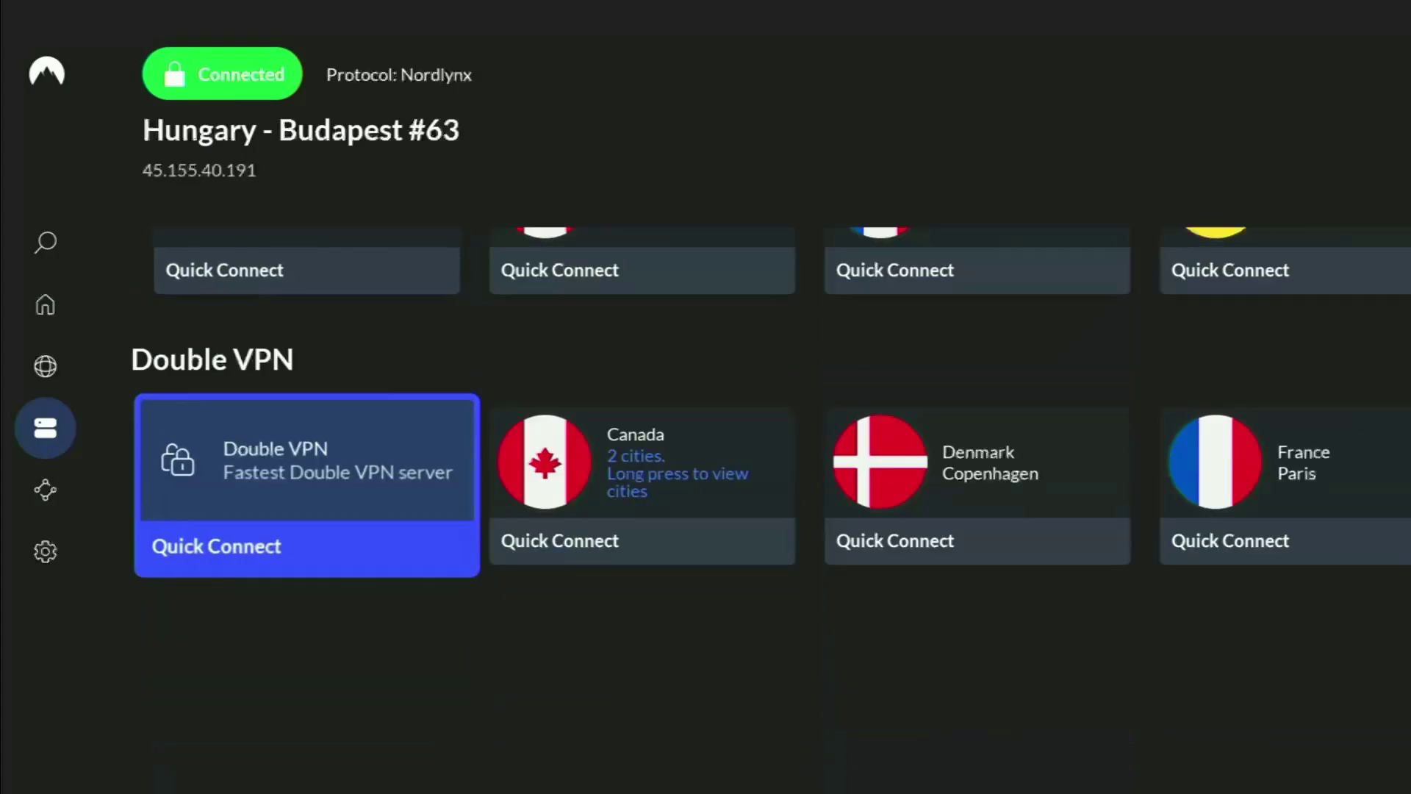
key("Right")
key("Right")
key("Right")
key("Right")
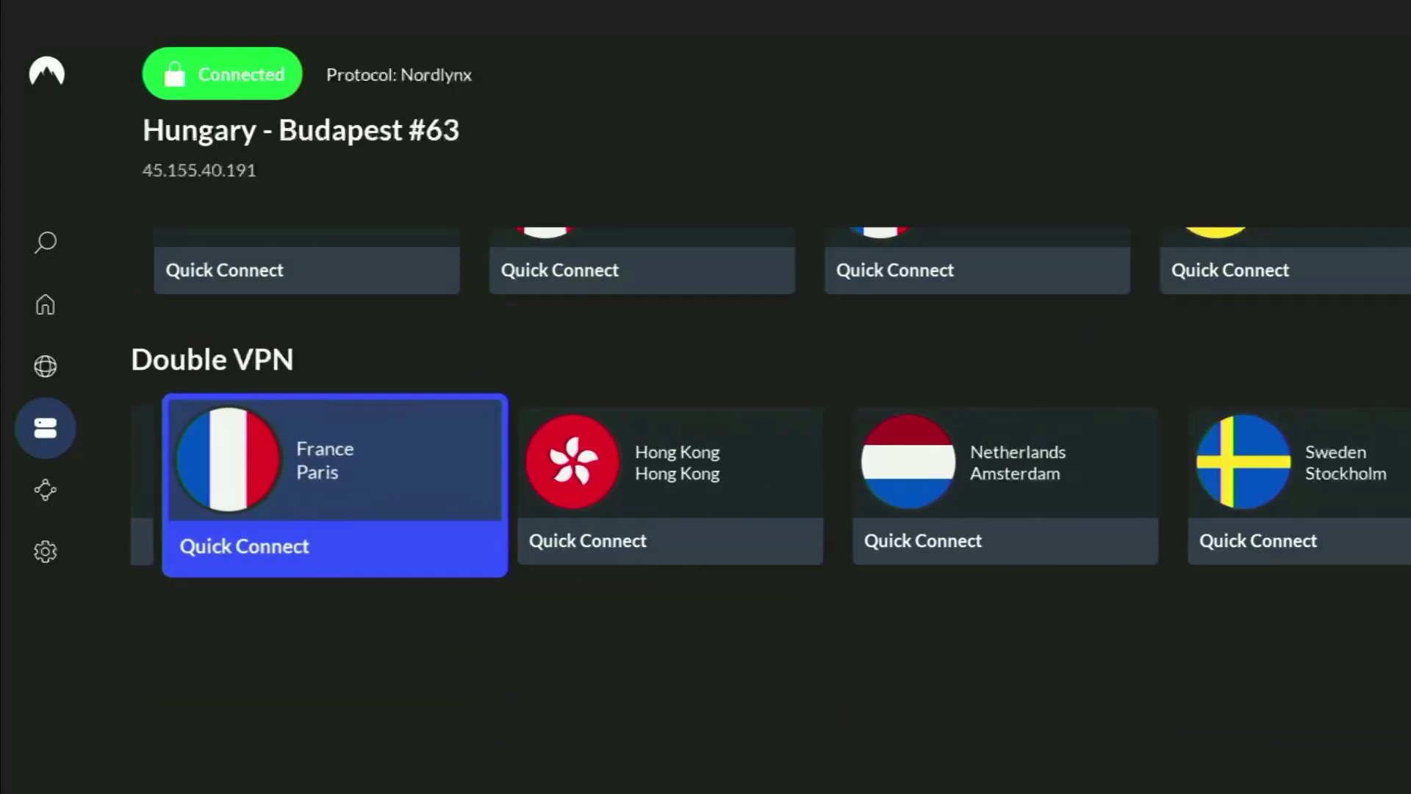
key("Right")
key("Right")
key("Right")
key("Right")
key("Right")
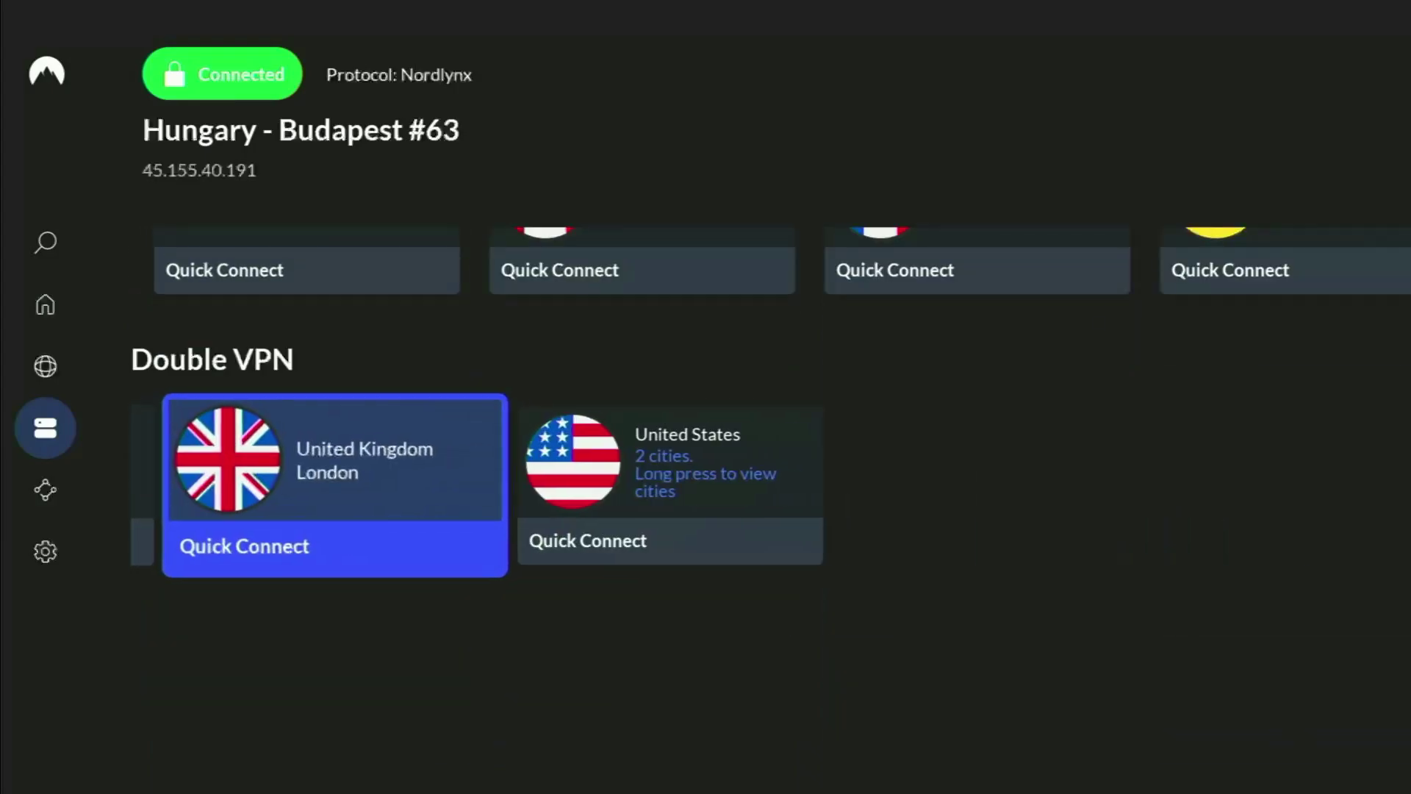
Step: Examine the Obfuscated servers from France to Poland and go back up to the Onion Over VPN category
key("Up")
key("Right")
key("Right")
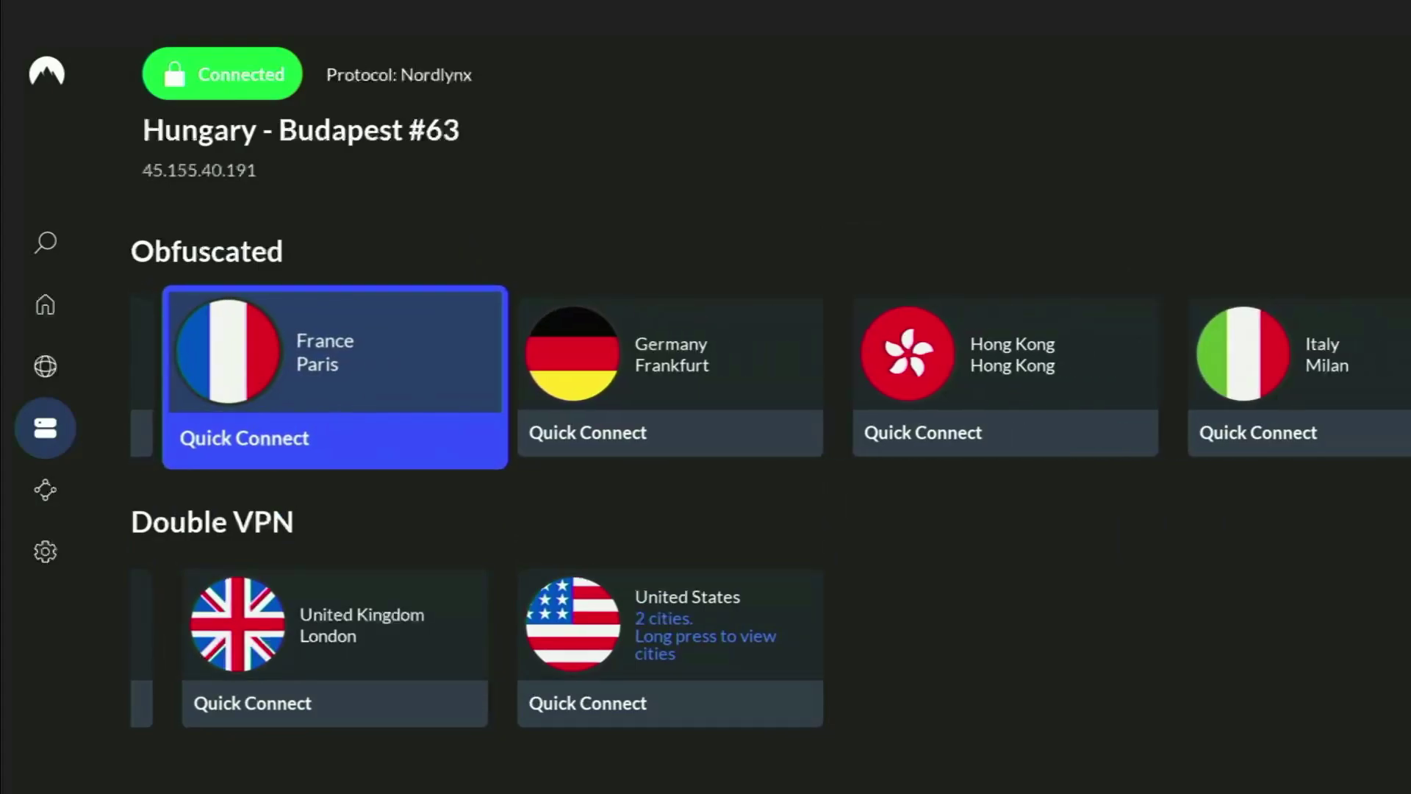
key("Right")
key("Right")
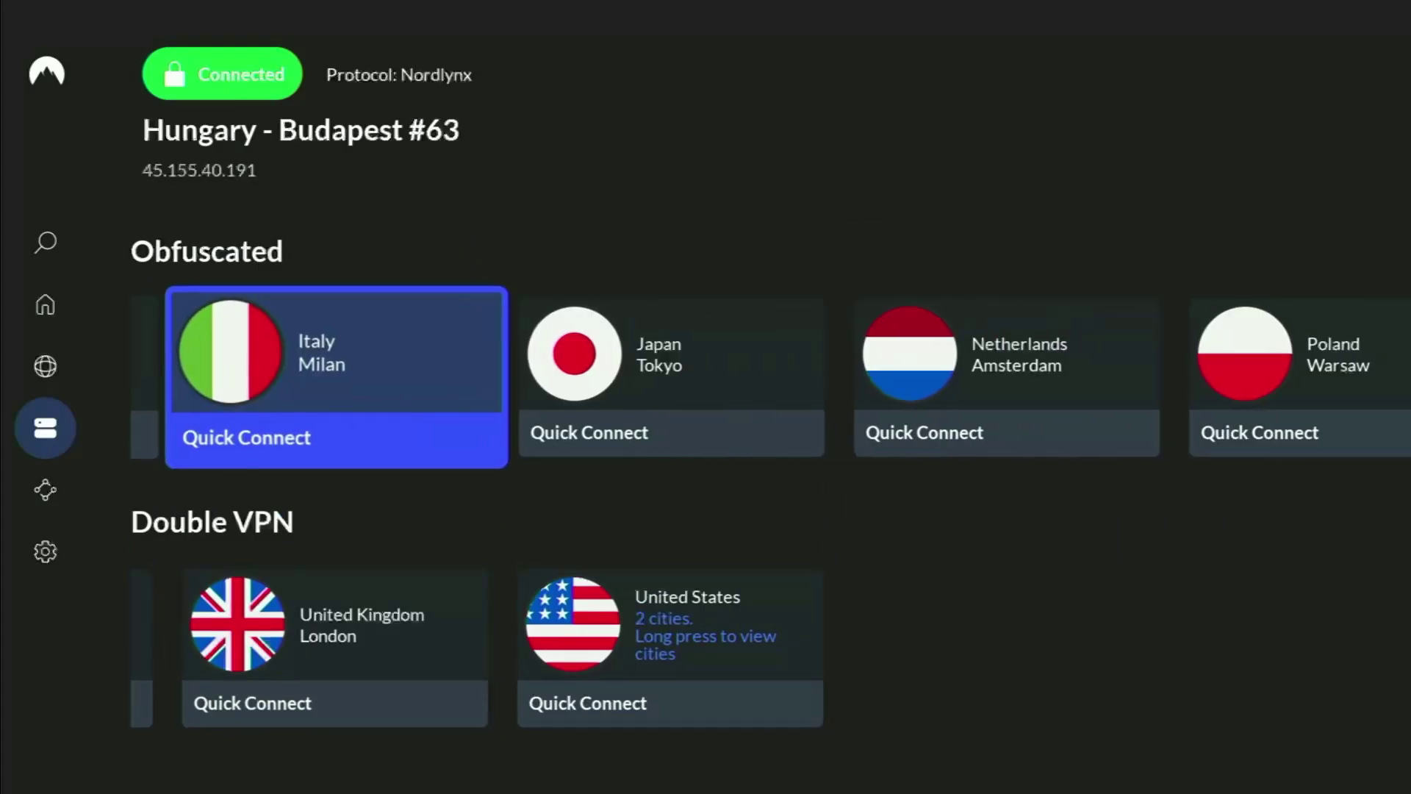
key("Right")
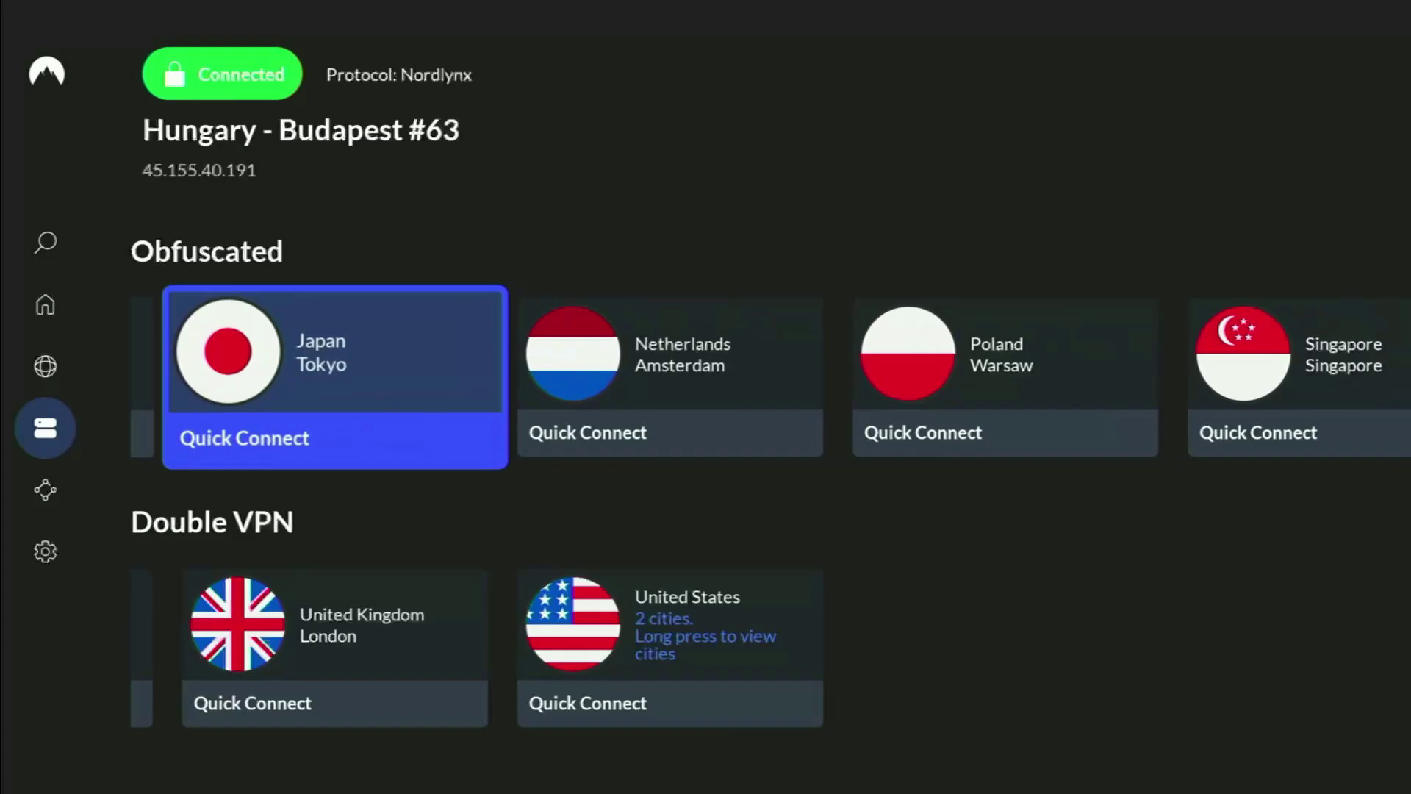
key("Right")
key("Right")
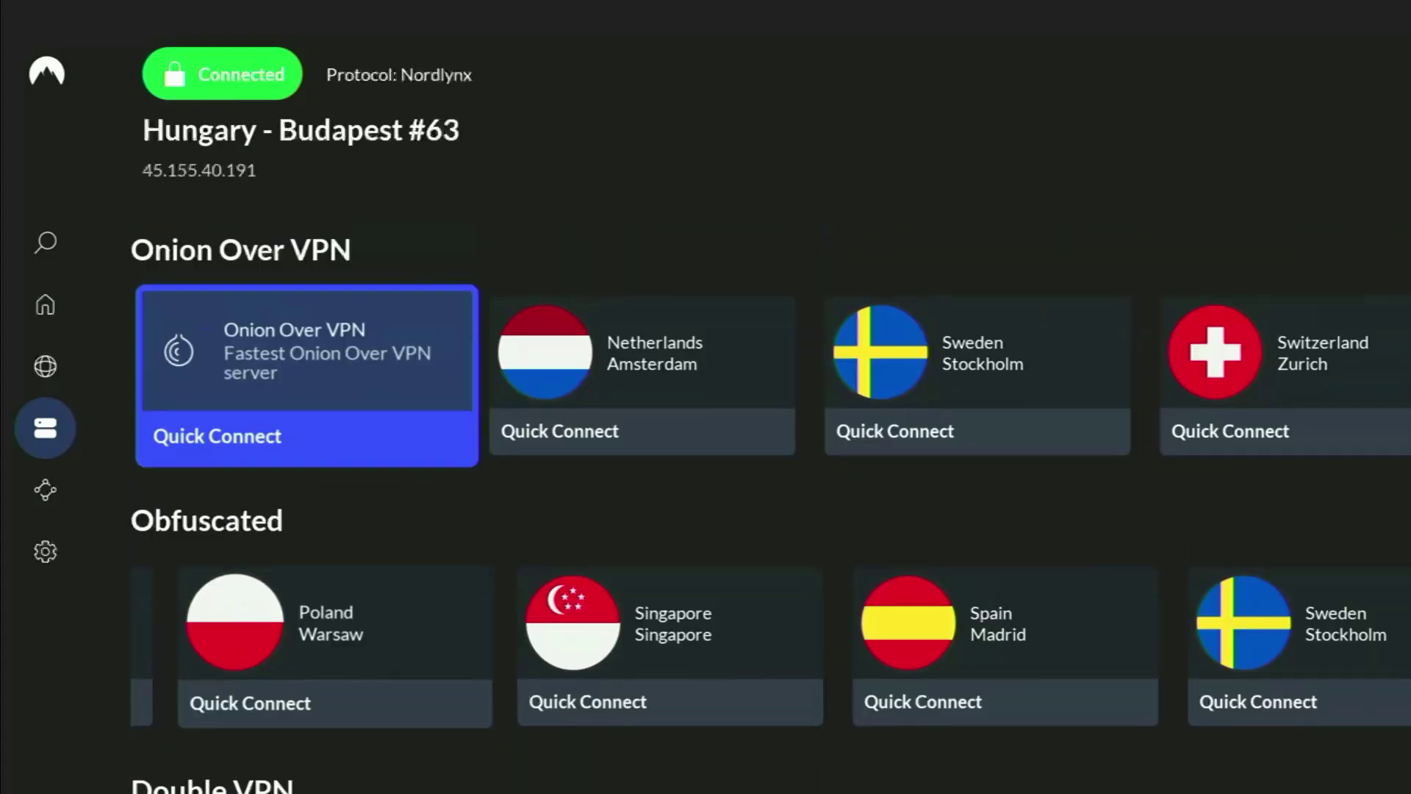
Step: Quick Connect to the Czech Republic, Prague server in the P2P category
key("Up")
key("Right")
key("Right")
key("Right")
key("Right")
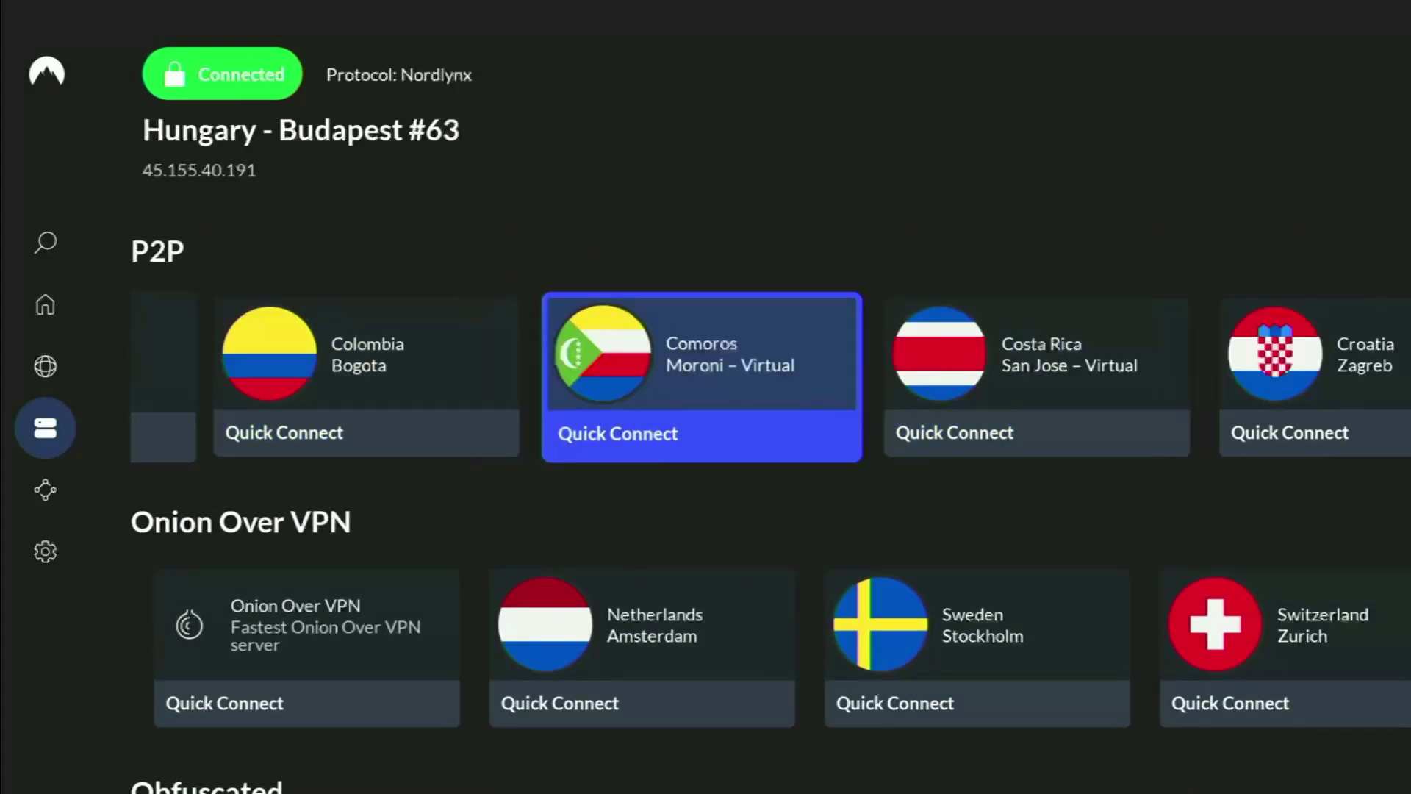
key("Right")
key("Right")
key("Right")
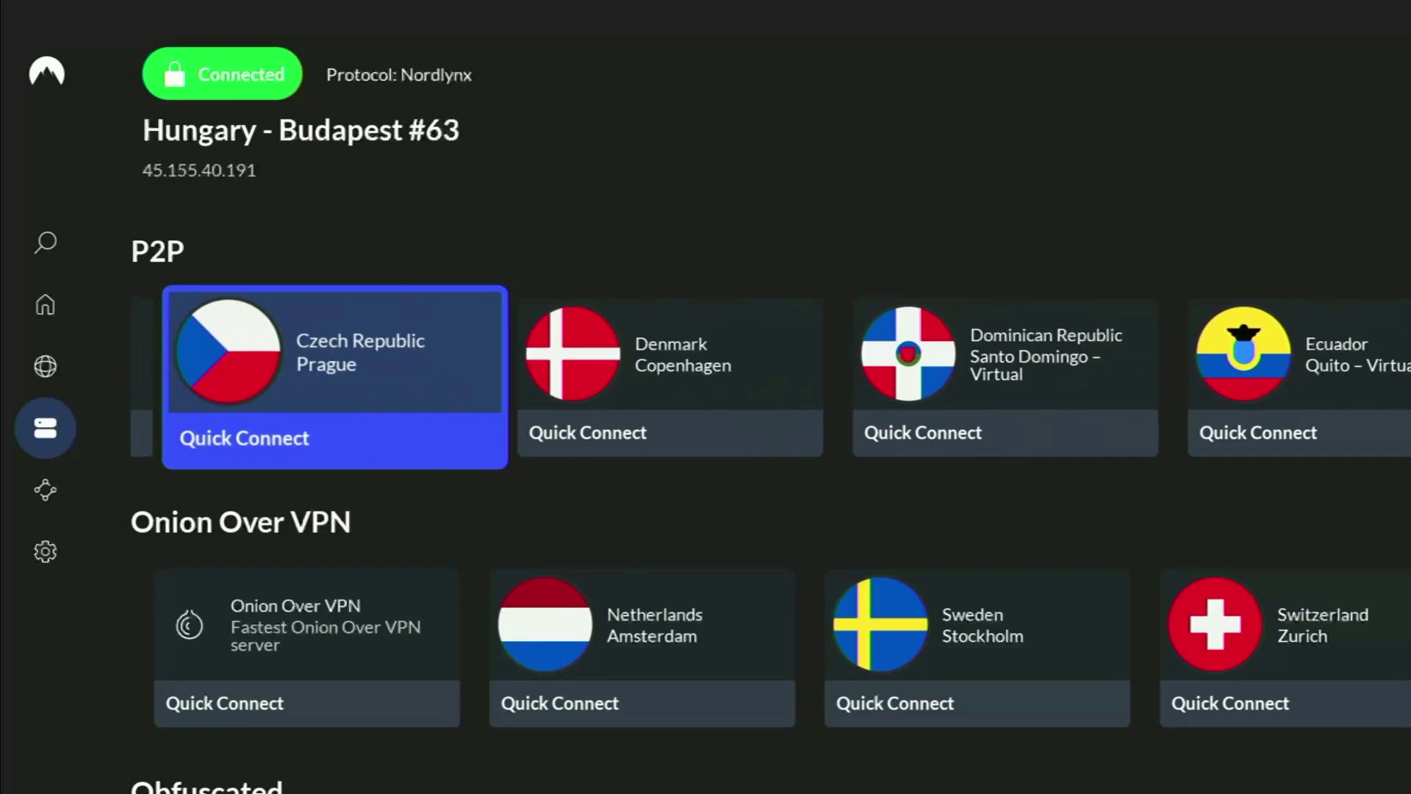
key("Return")
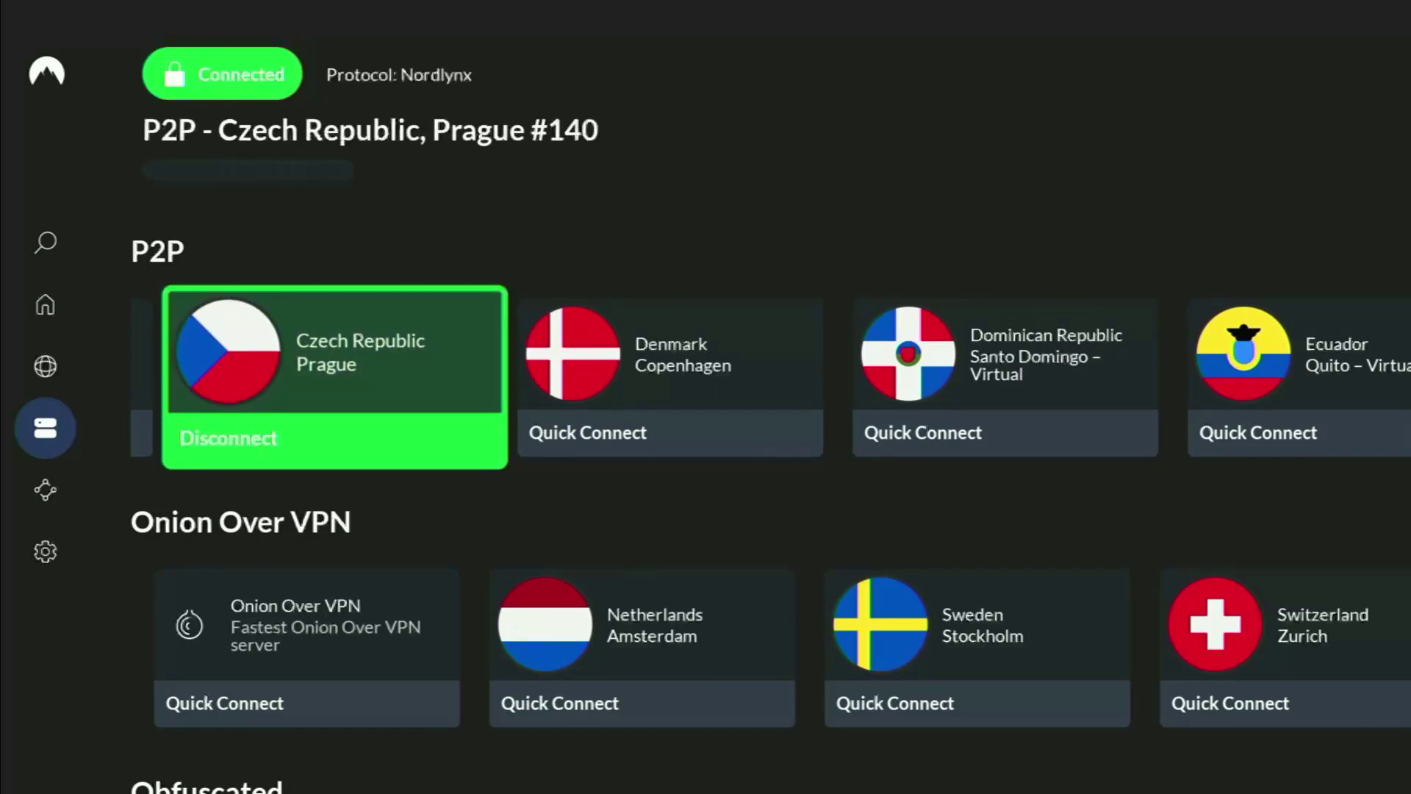
Step: Browse the remaining P2P servers beyond Czech Republic, through El Salvador, Hungary, Italy and Kuwait to Malaysia
key("Right")
key("Right")
key("Right")
key("Right")
key("Right")
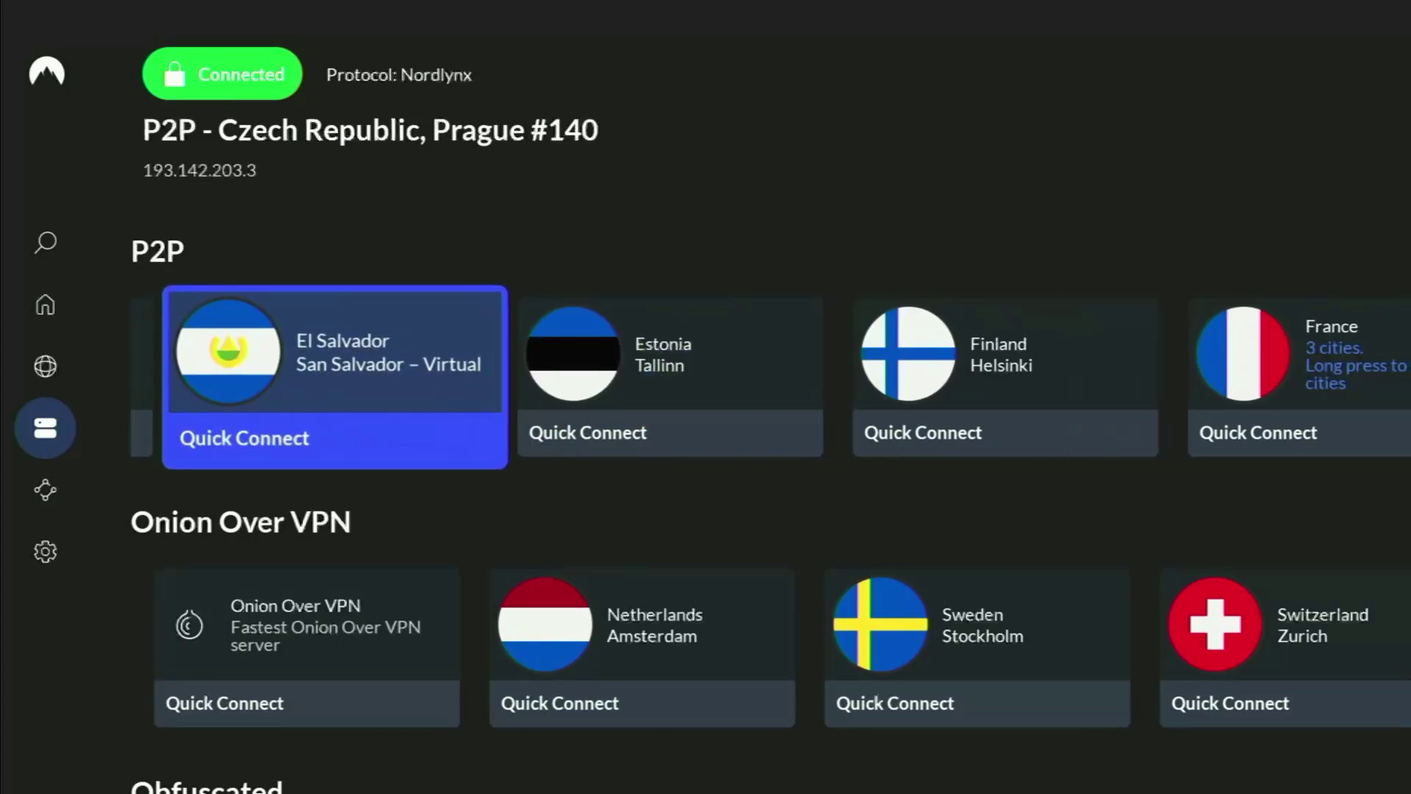
key("Right")
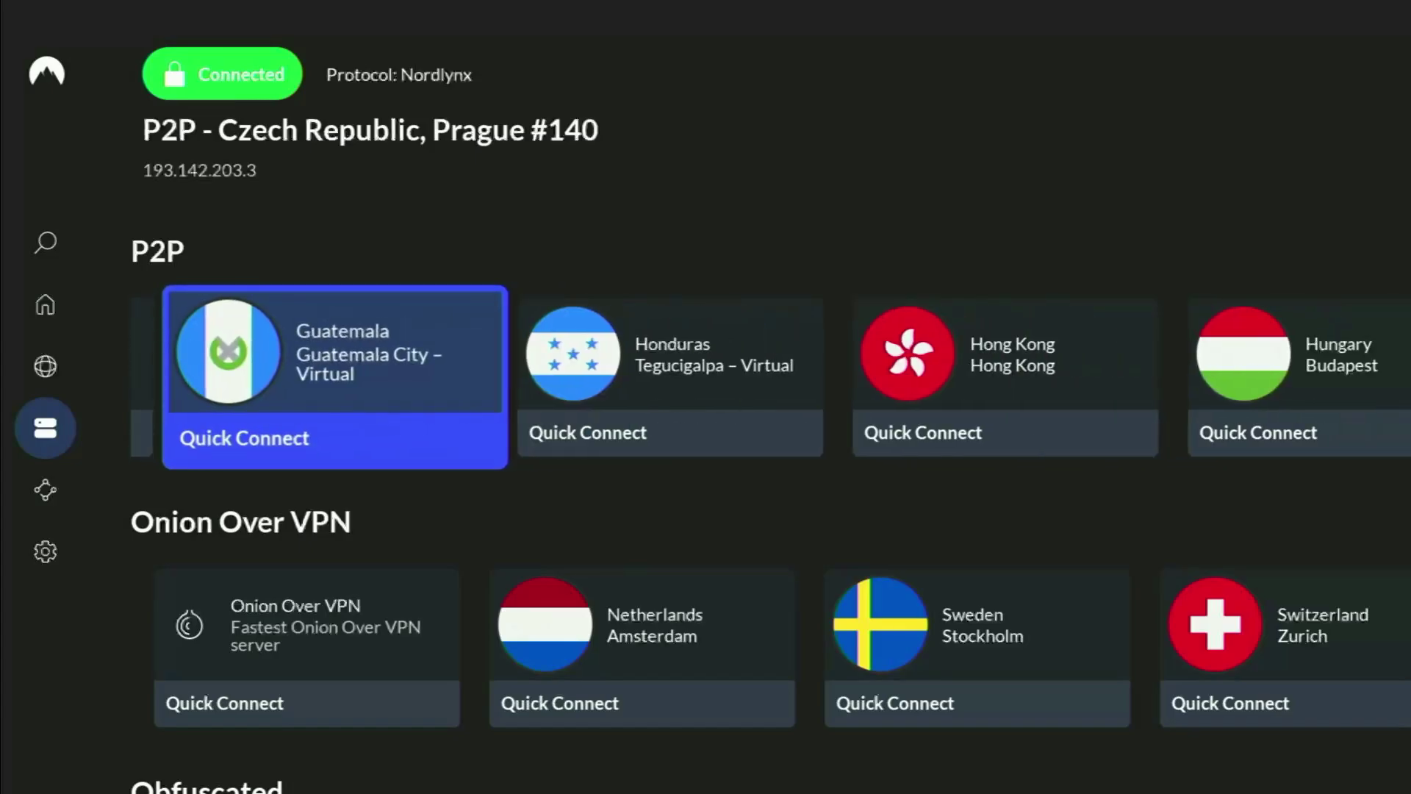
key("Right")
key("Right")
key("Right")
key("Right")
key("Right")
key("Right")
key("Right")
key("Right")
key("Right")
key("Right")
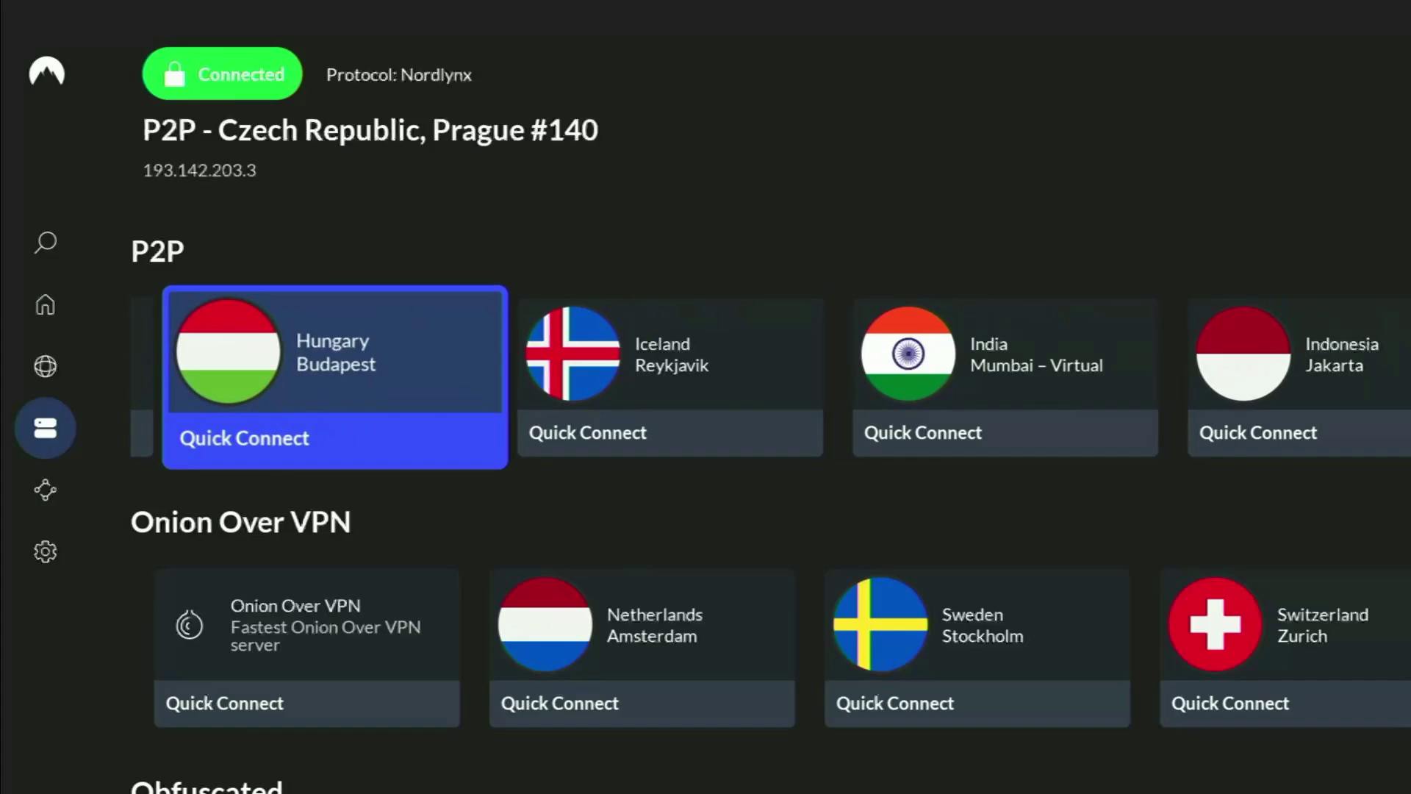
key("Right")
key("Right")
key("Right")
key("Right")
key("Right")
key("Right")
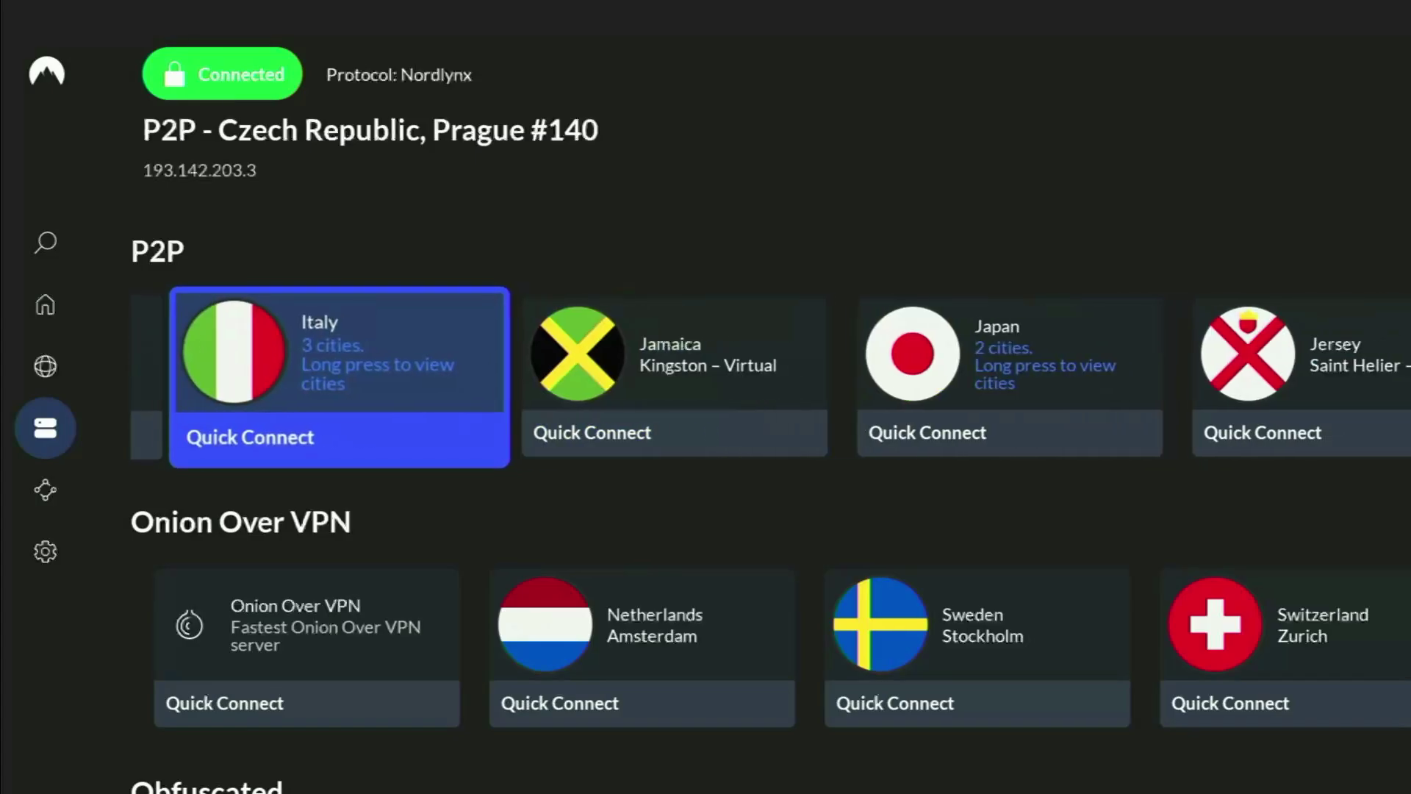
key("Right")
key("Right")
key("Right")
key("Right")
key("Right")
key("Right")
key("Right")
key("Right")
key("Right")
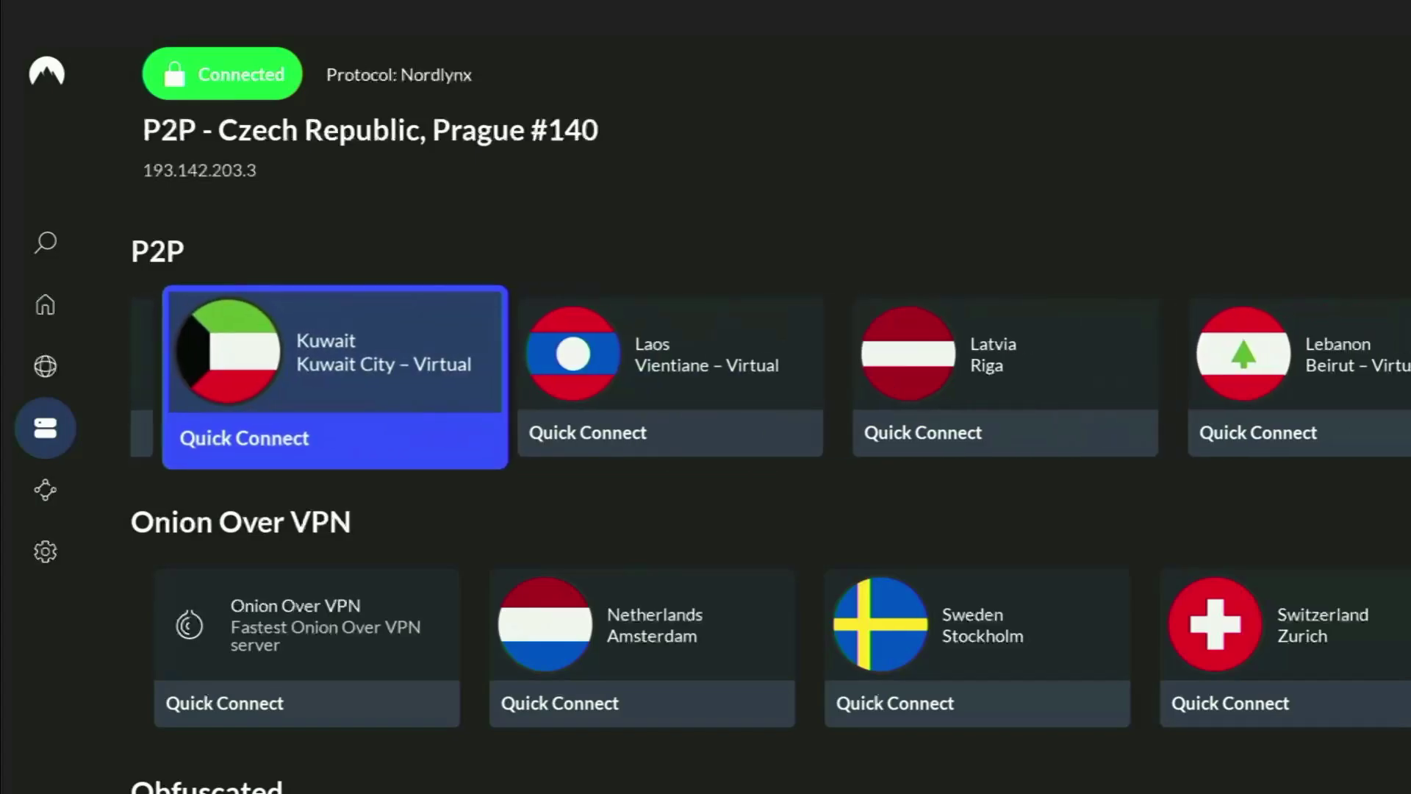
key("Right")
key("Right")
key("Right")
key("Right")
key("Right")
key("Right")
key("Right")
key("Right")
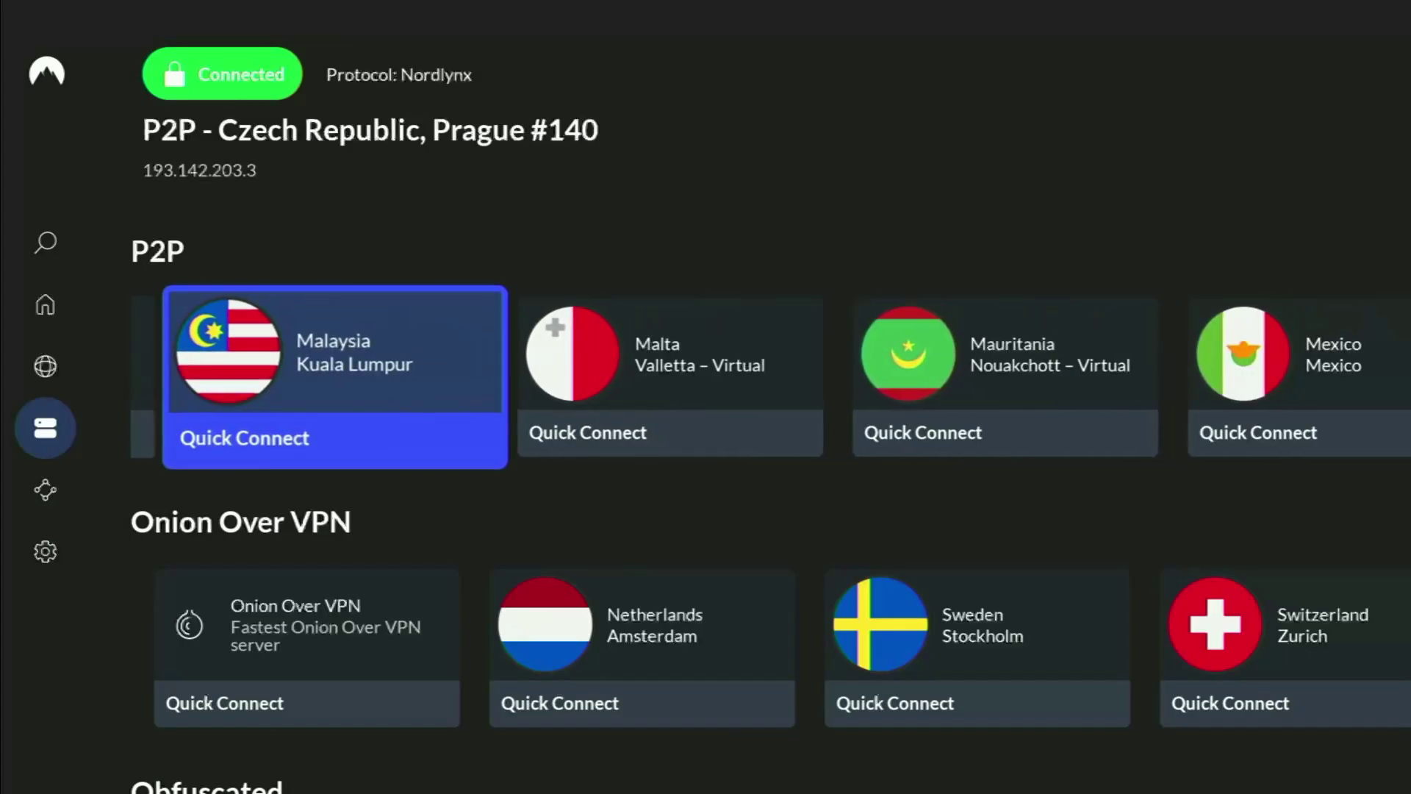
Step: Browse the P2P servers from Malaysia through Morocco and Myanmar to Netherlands, Amsterdam and beyond
key("Right")
key("Right")
key("Right")
key("Right")
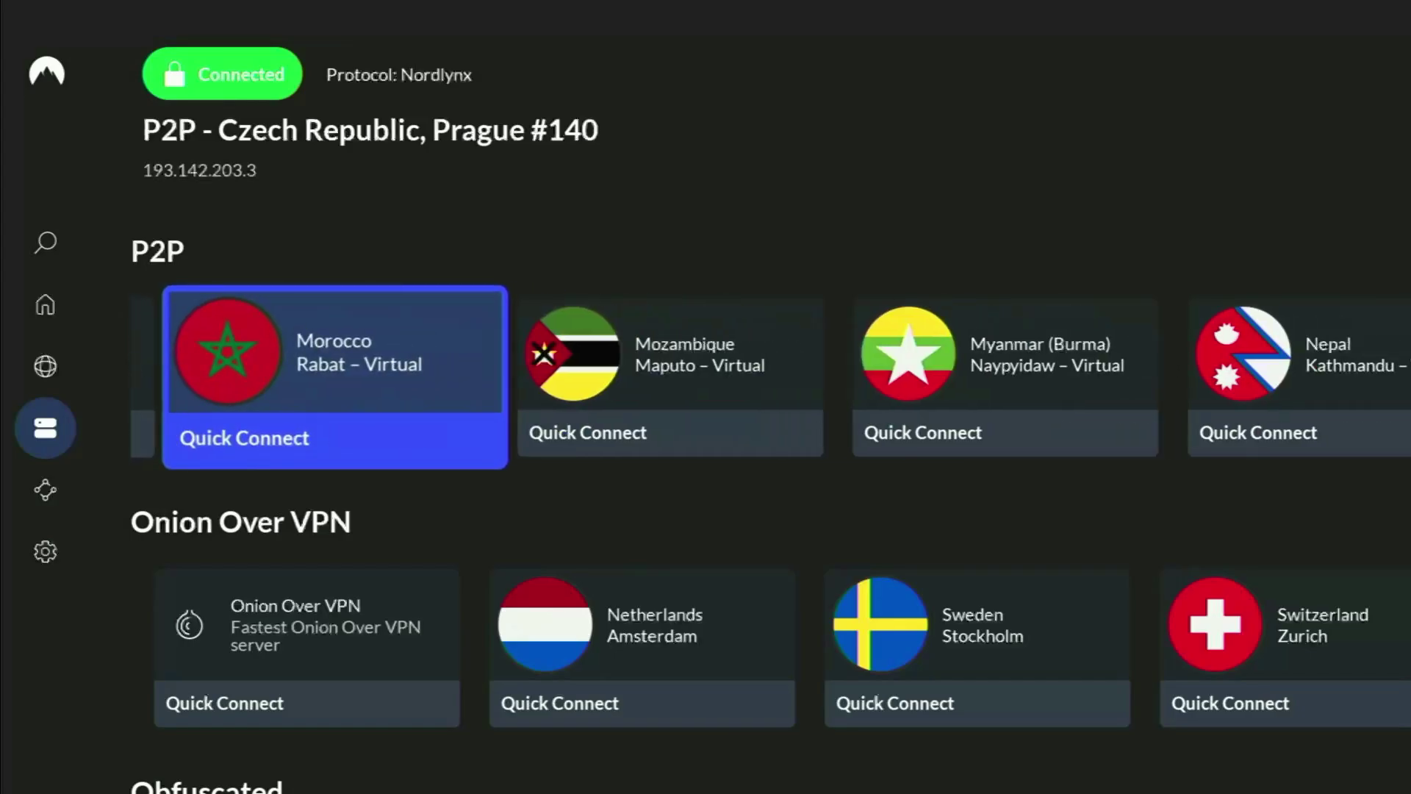
key("Right")
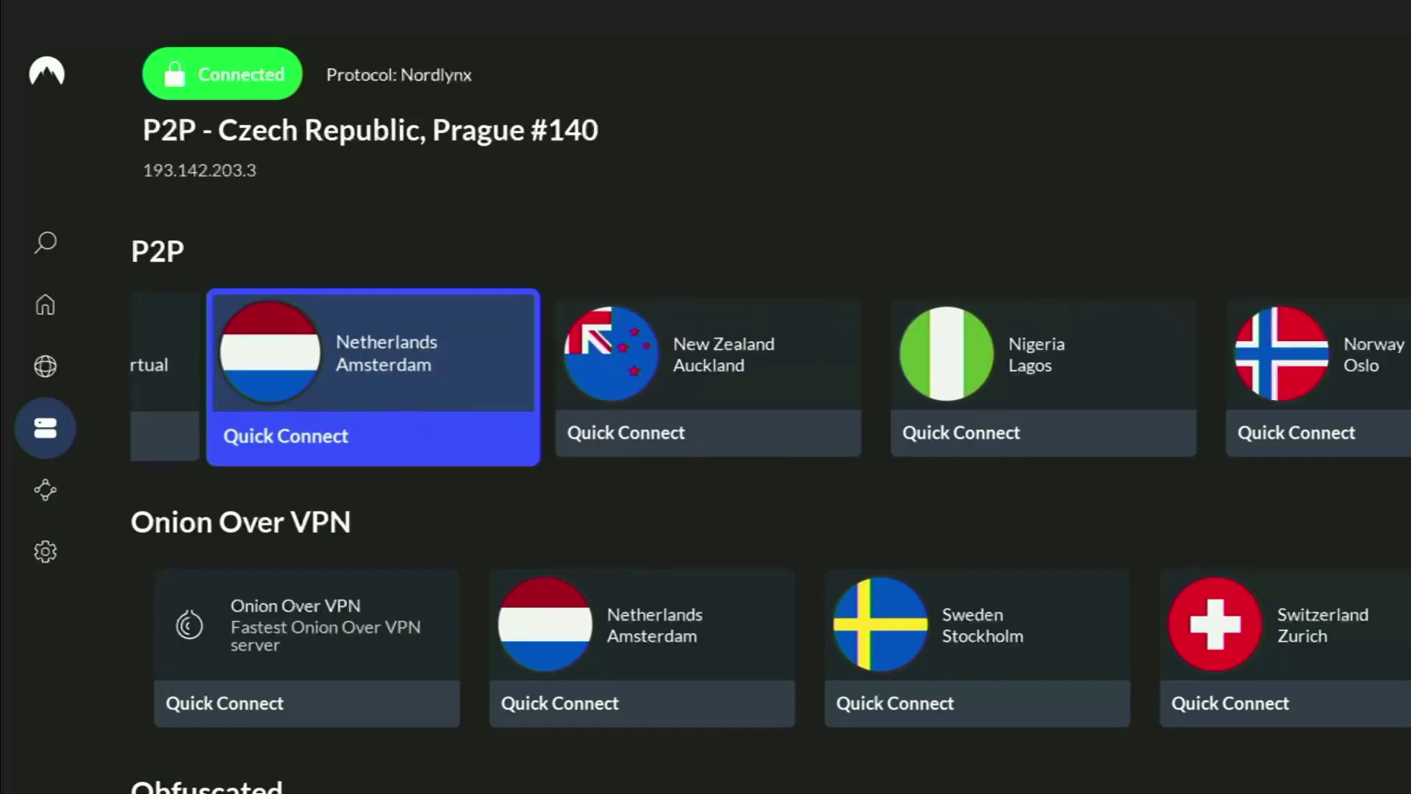
key("Right")
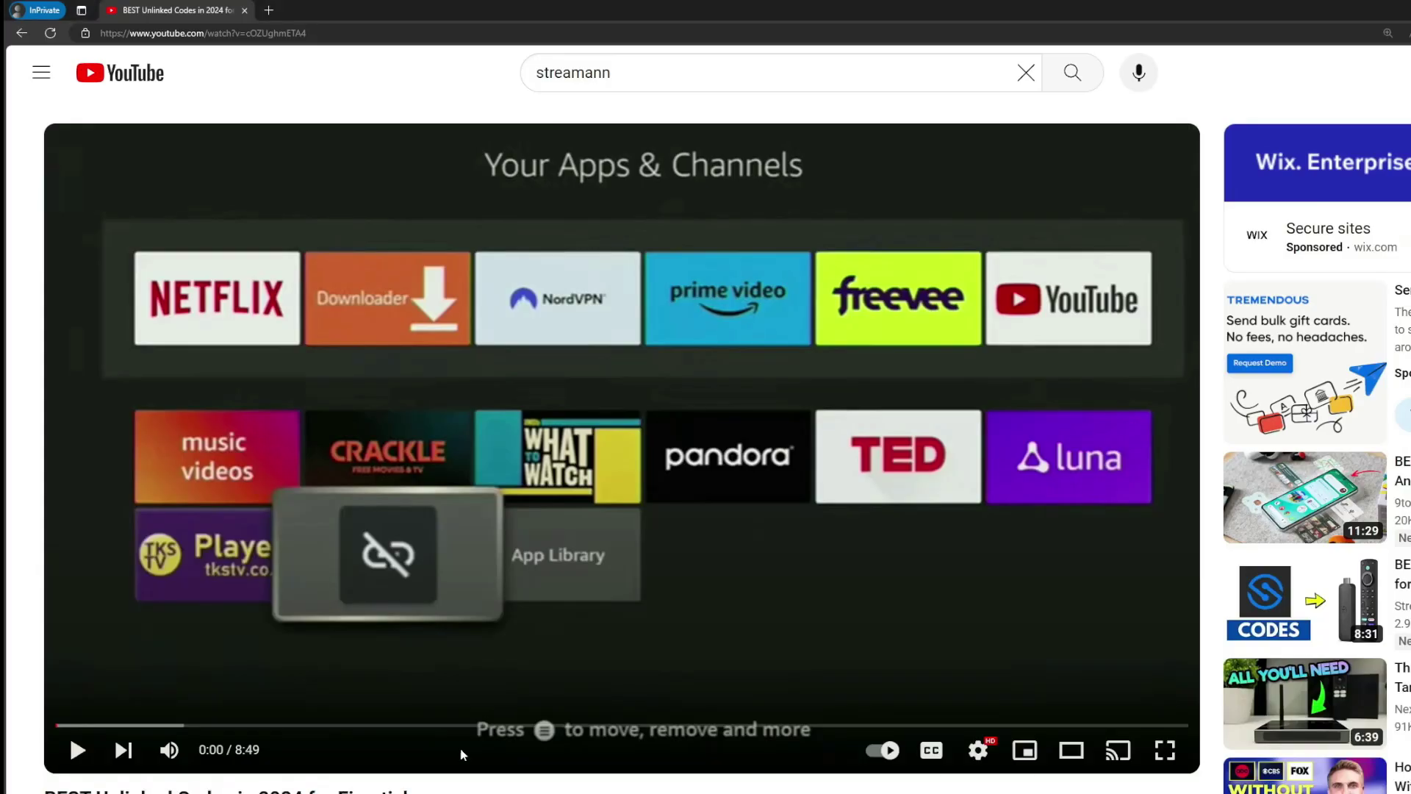
Step: On the YouTube page, find the NordVPN offer link in the description and pinned comment, and view the topvpnoffer.com deal
scroll(483, 465, "down", 6)
left_click(463, 437)
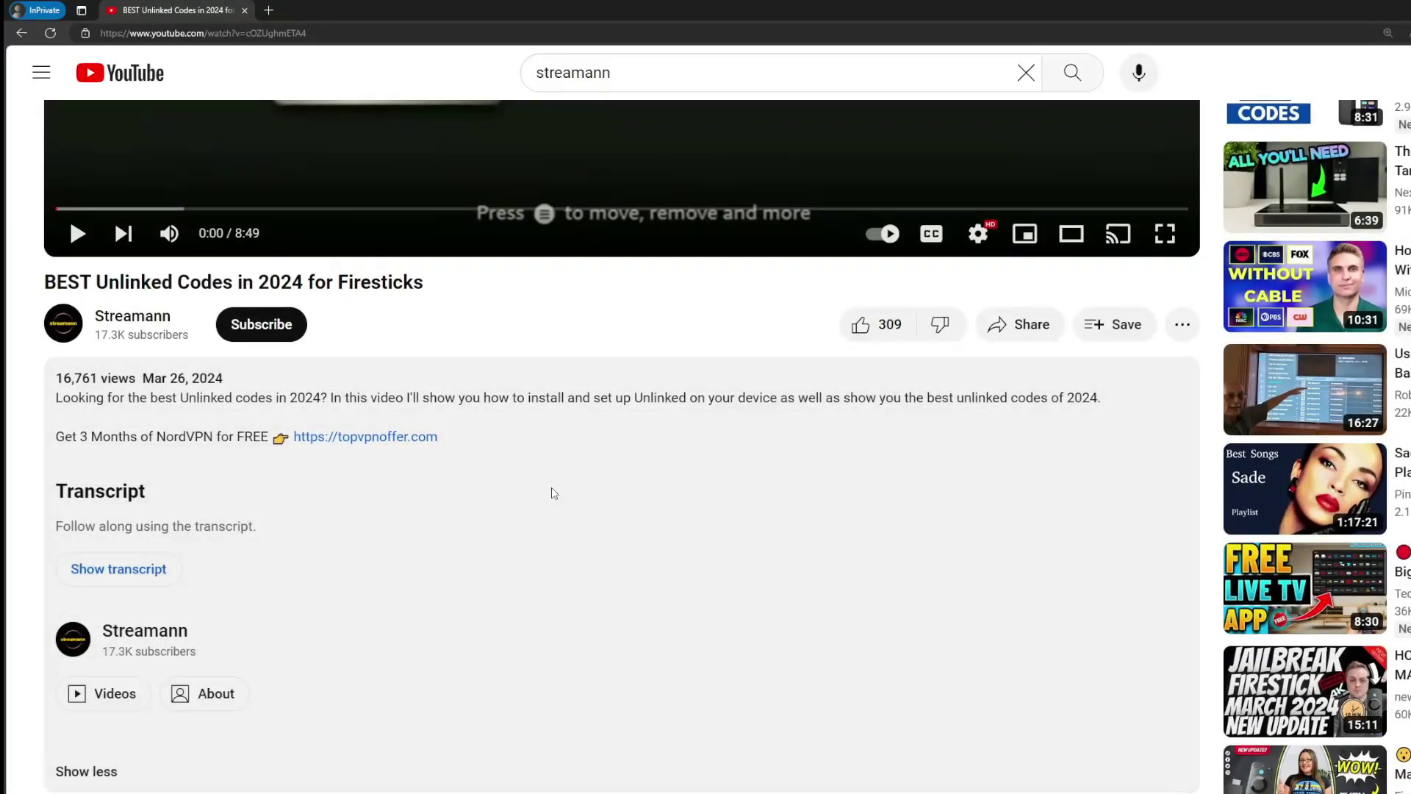
scroll(339, 464, "down", 5)
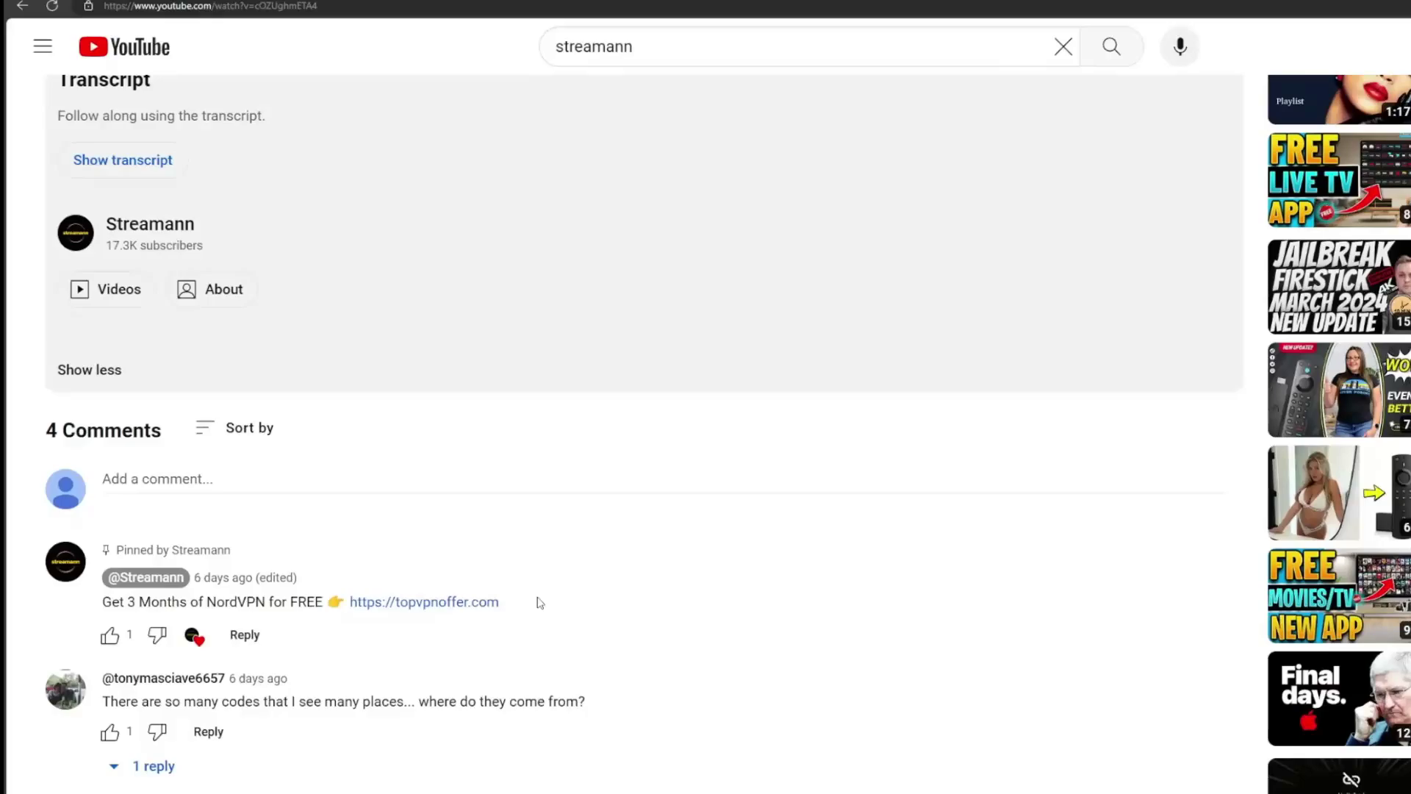
left_click_drag(541, 603, 347, 604)
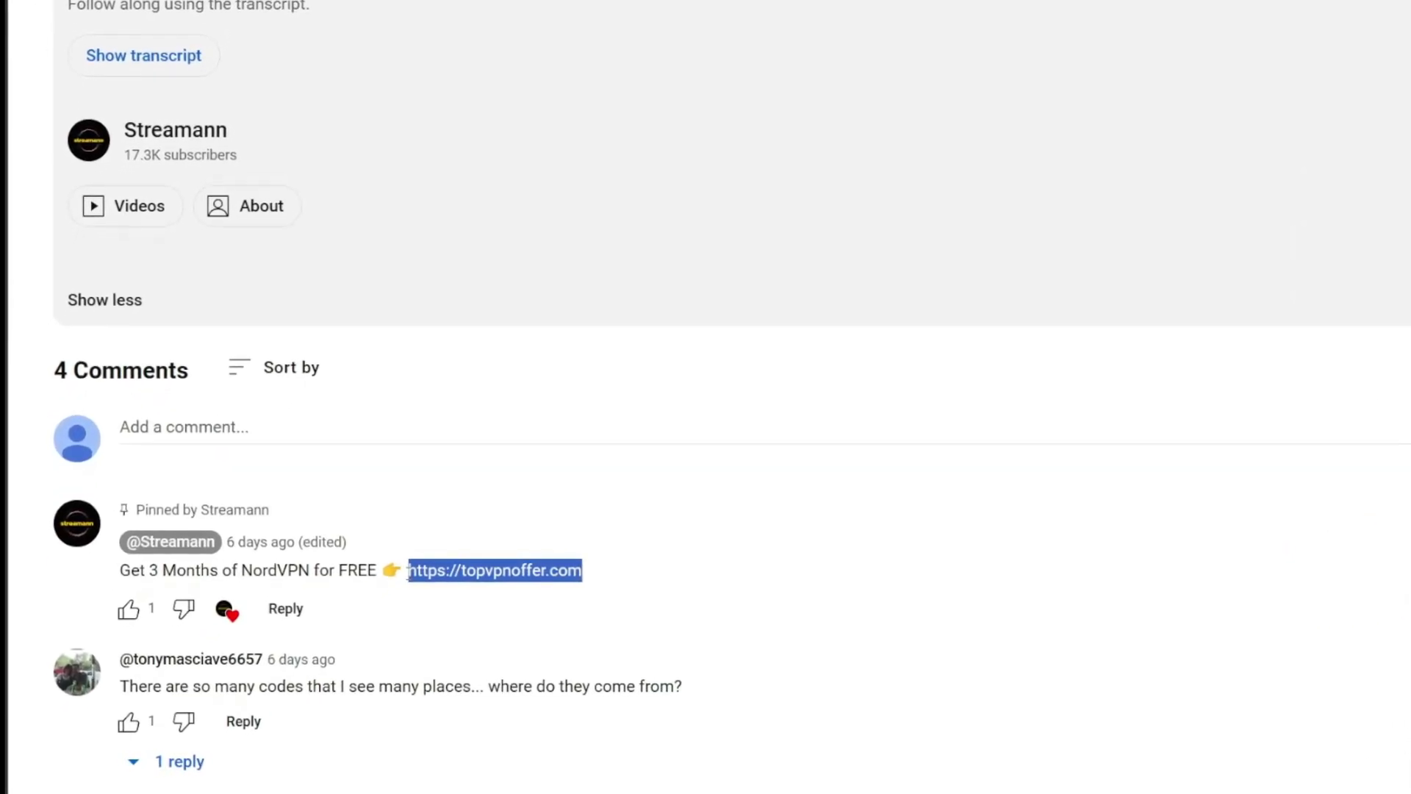
left_click(559, 558)
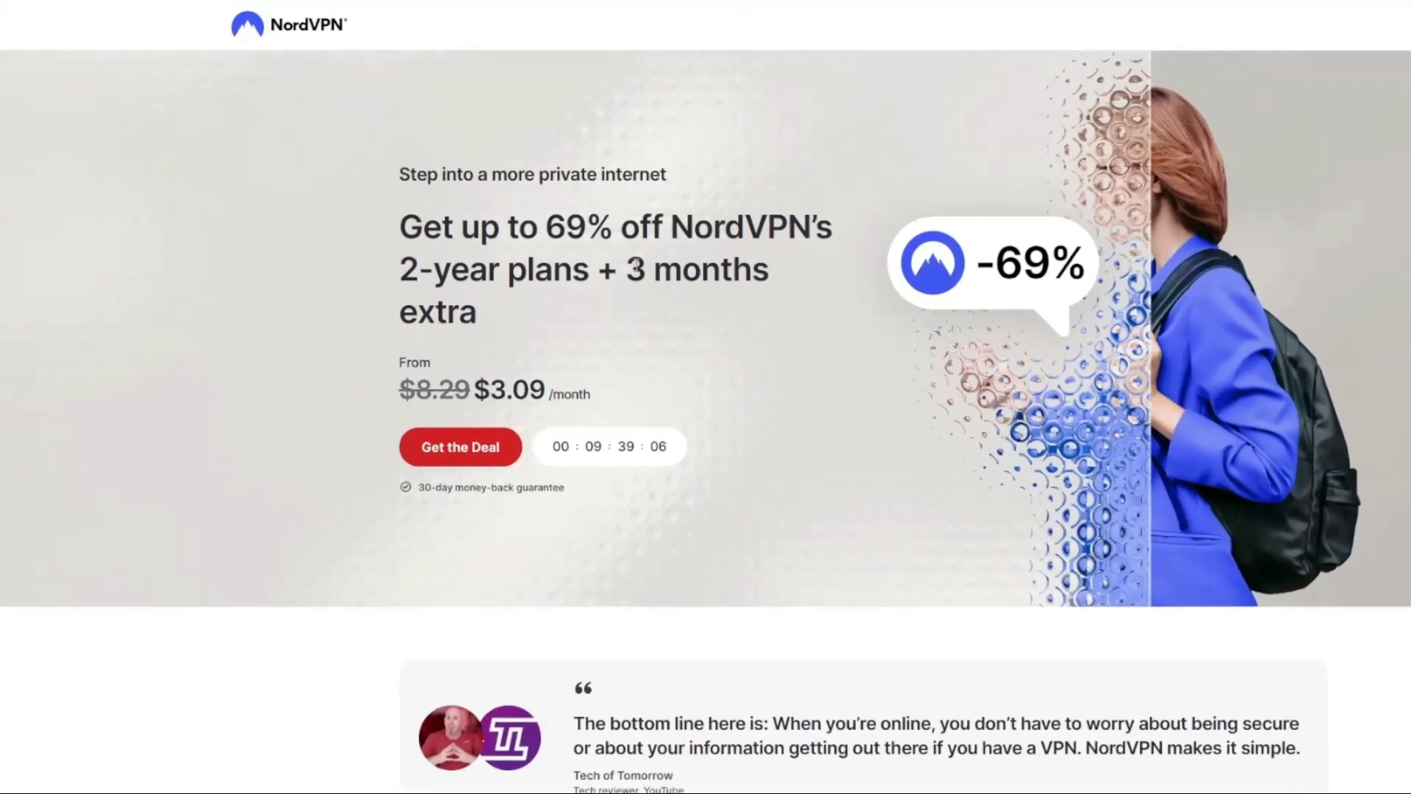
left_click_drag(625, 270, 773, 309)
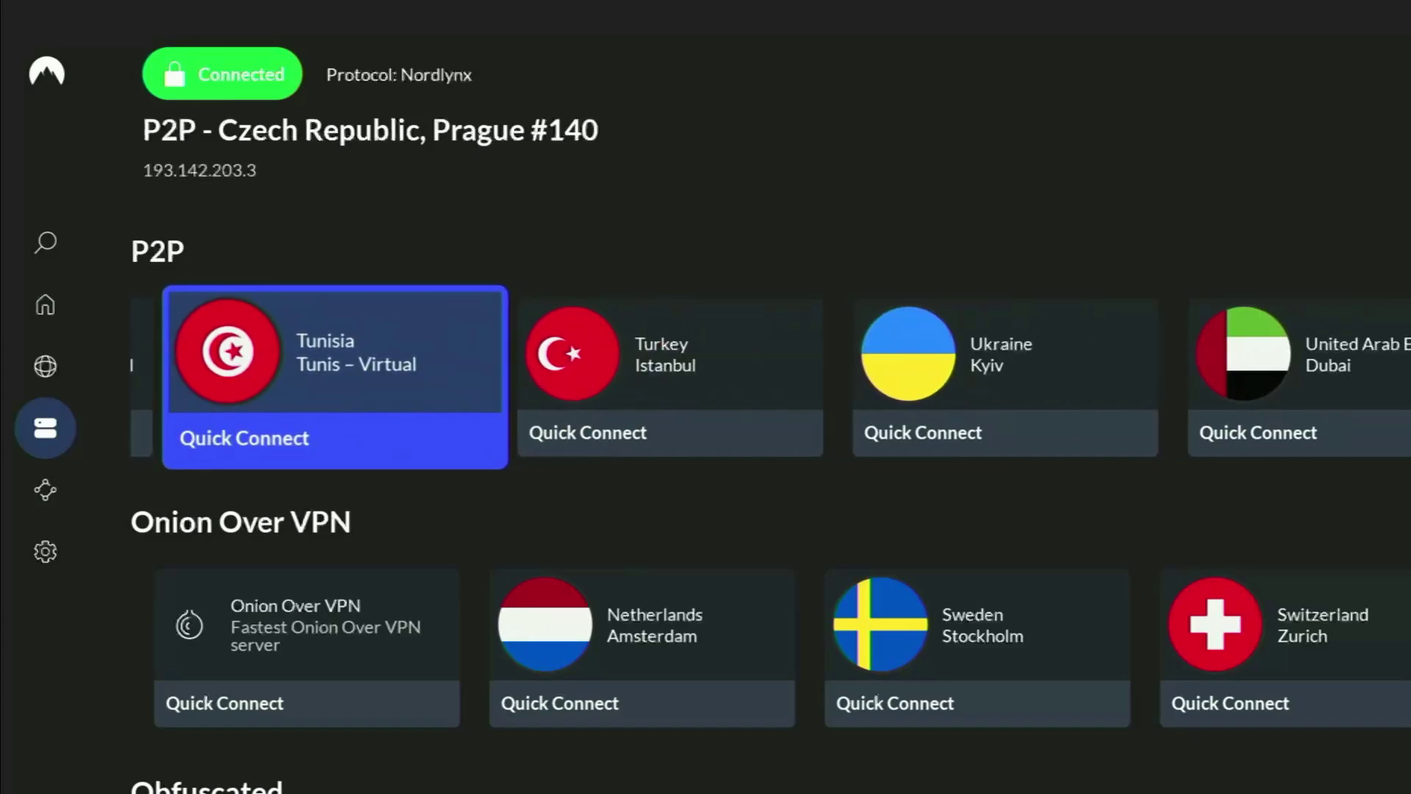
Step: Browse the P2P servers from Tunisia to United Arab Emirates, then check the Obfuscated category and return to P2P
key("Right")
key("Right")
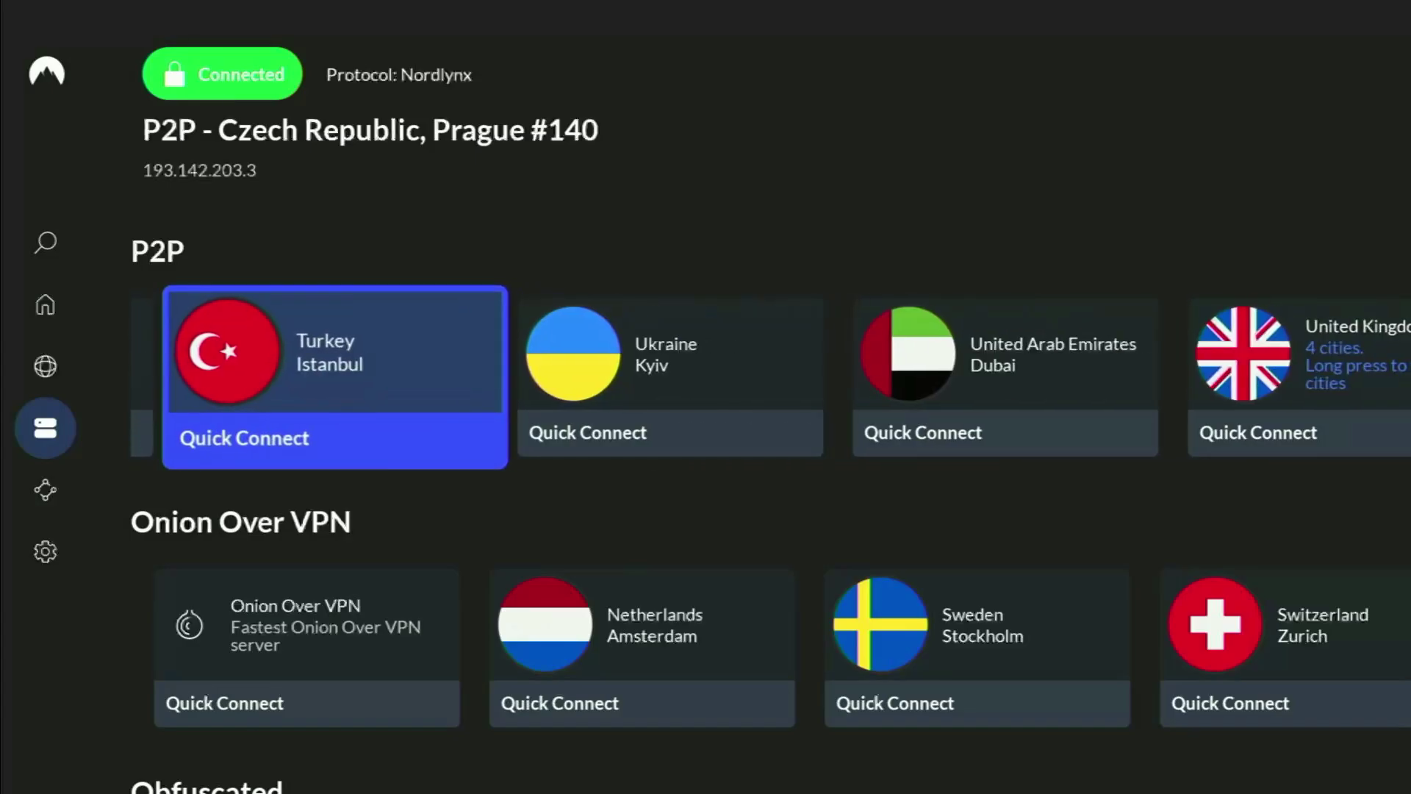
key("Right")
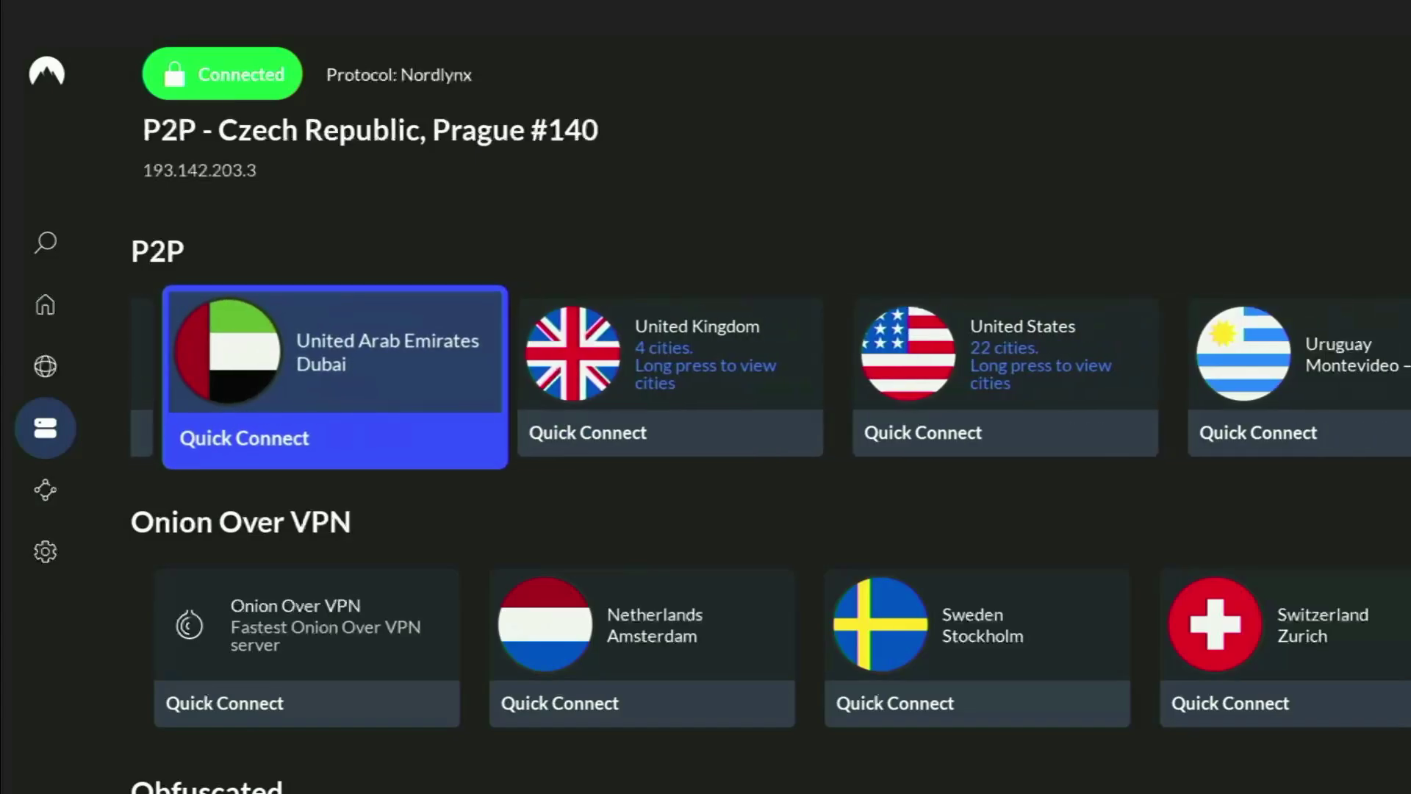
key("Down")
key("Down")
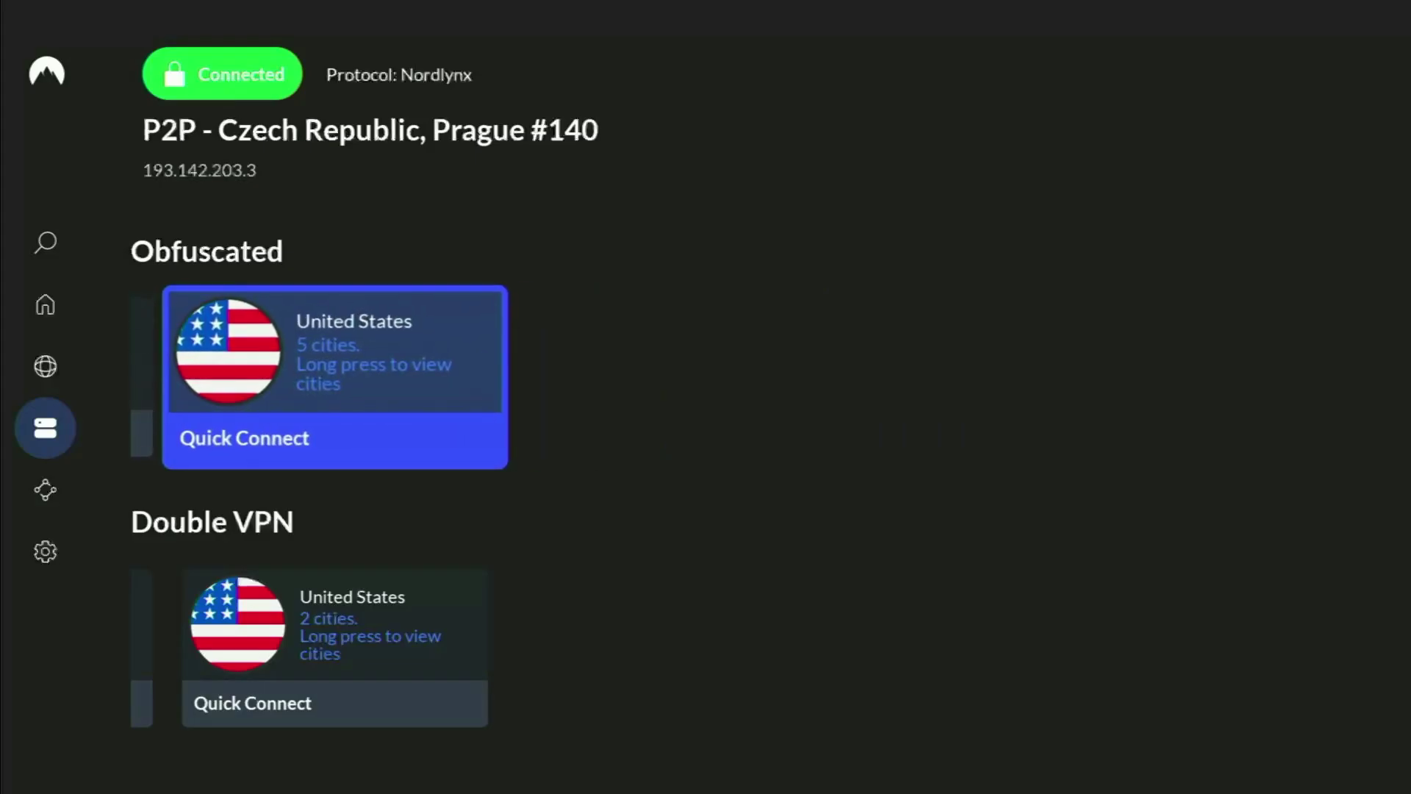
key("Up")
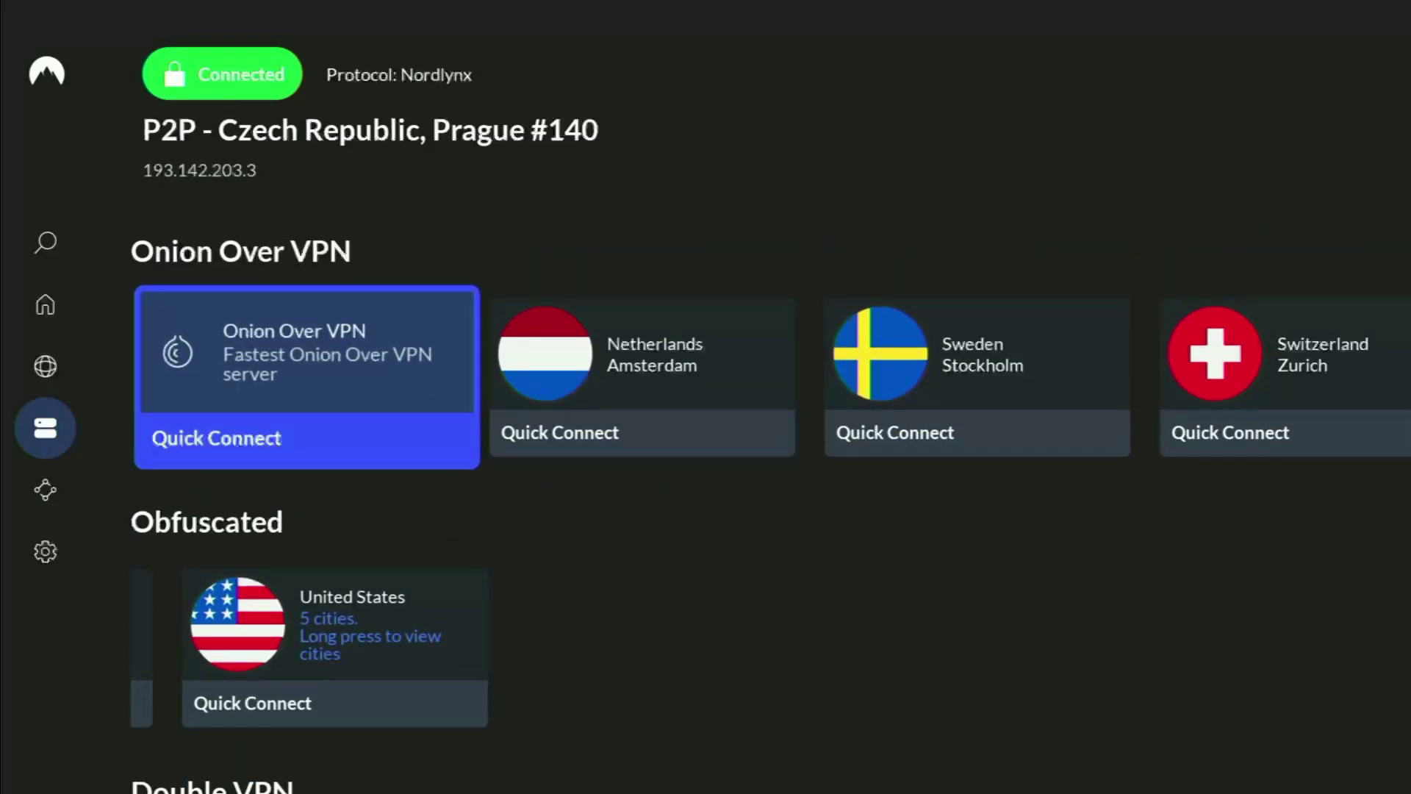
key("Up")
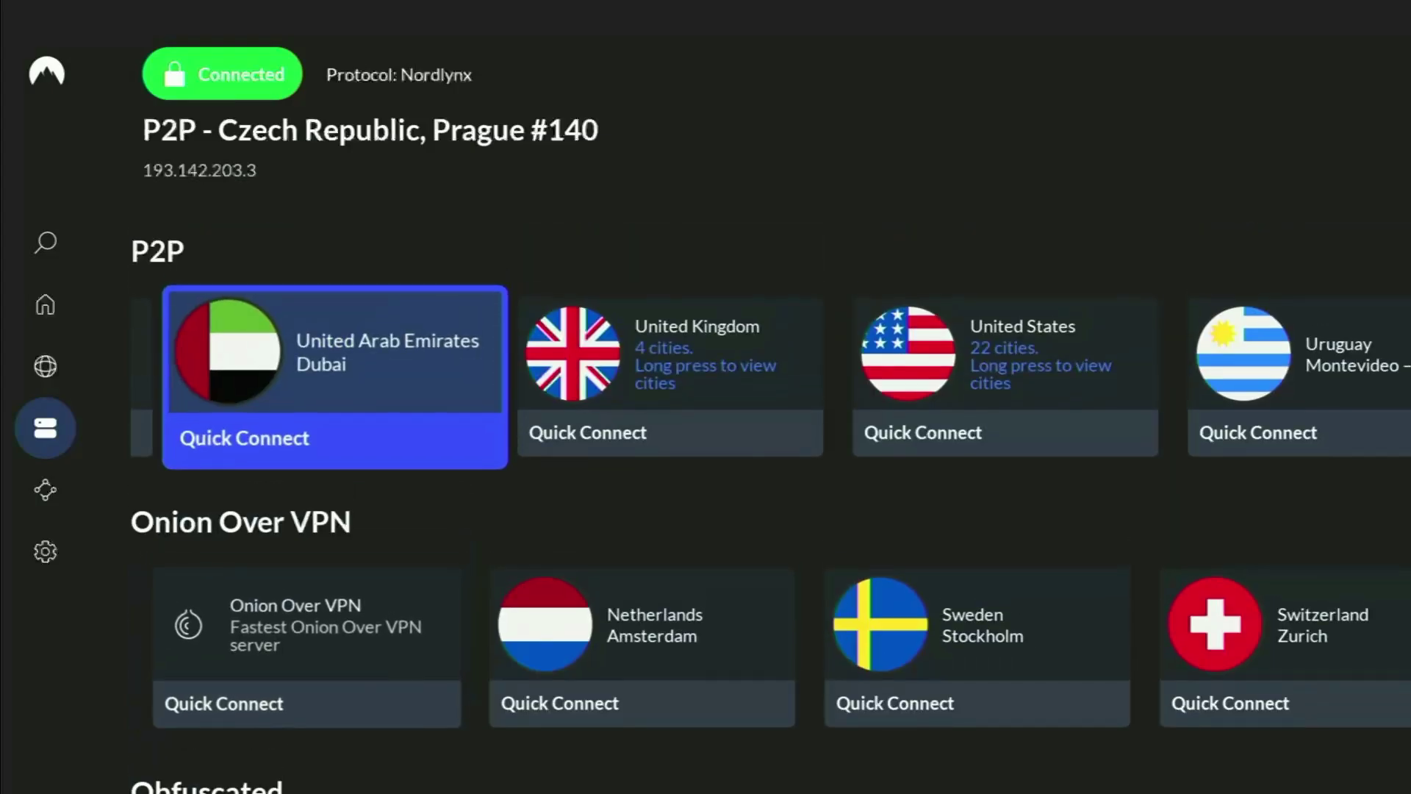
Step: Return to the Fire TV home screen and open the Downloader app
key("Home")
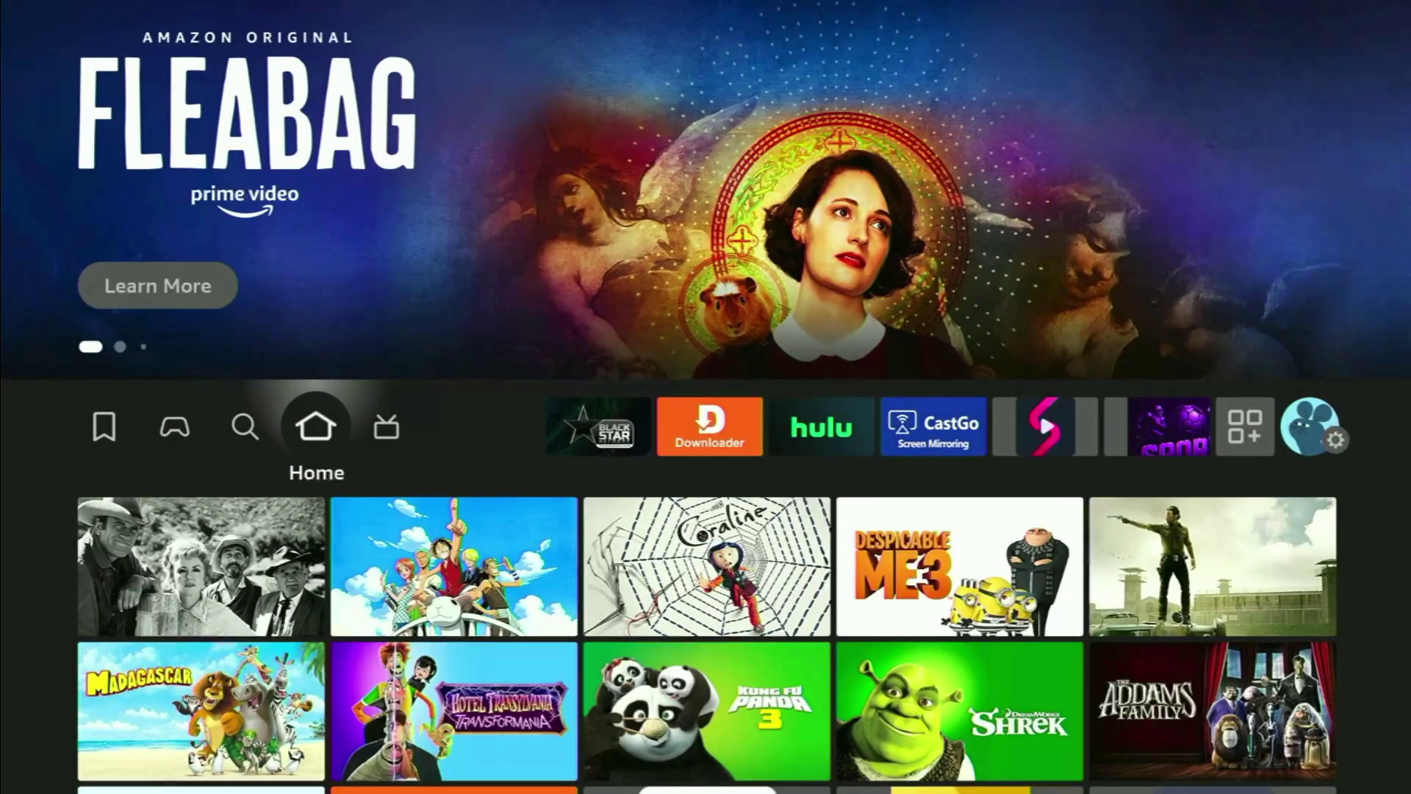
key("Right")
key("Right")
key("Right")
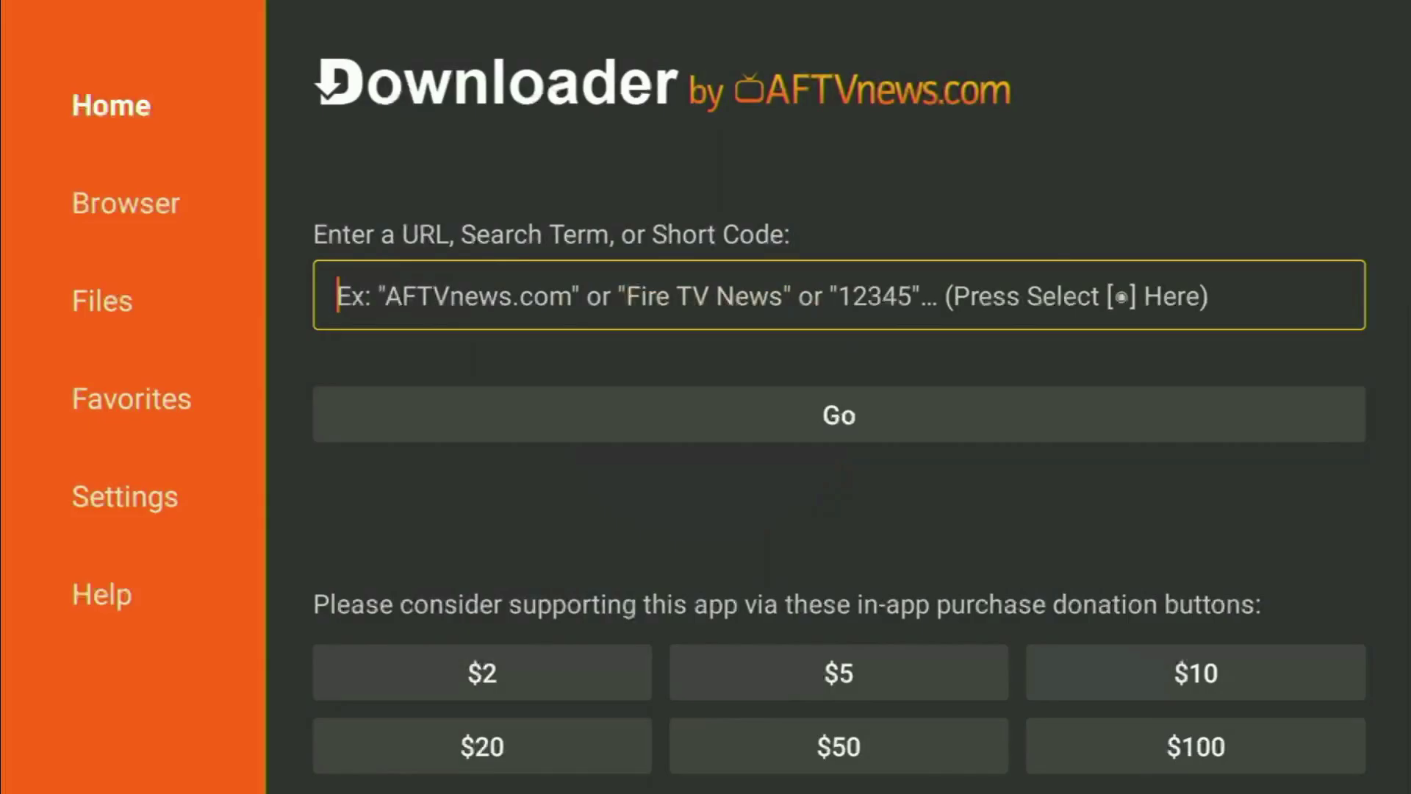
Step: Enter "stremio" as the start of the web address in Downloader's URL field
key("Return")
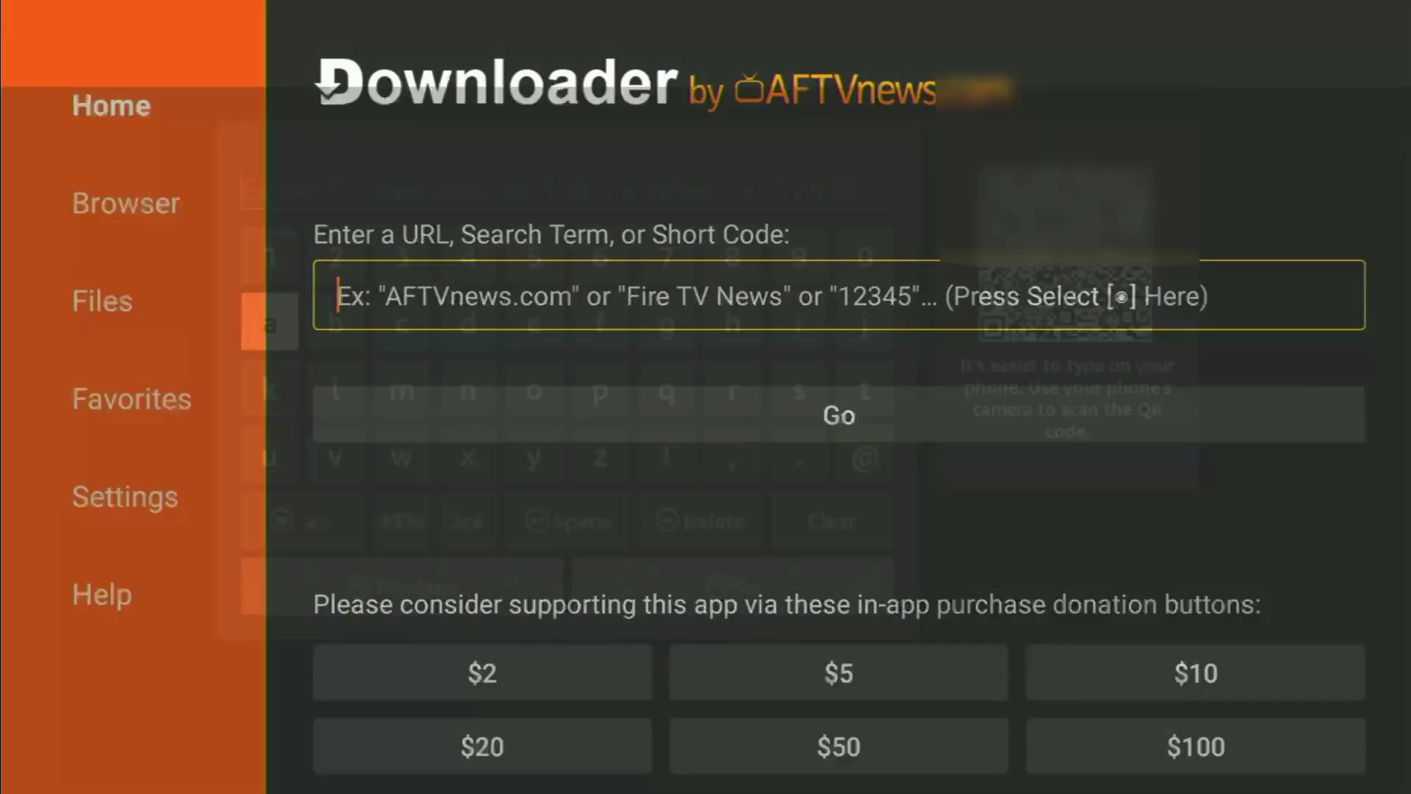
key("Down")
key("Down")
key("Right")
key("Right")
key("Right")
key("Right")
key("Right")
key("Right")
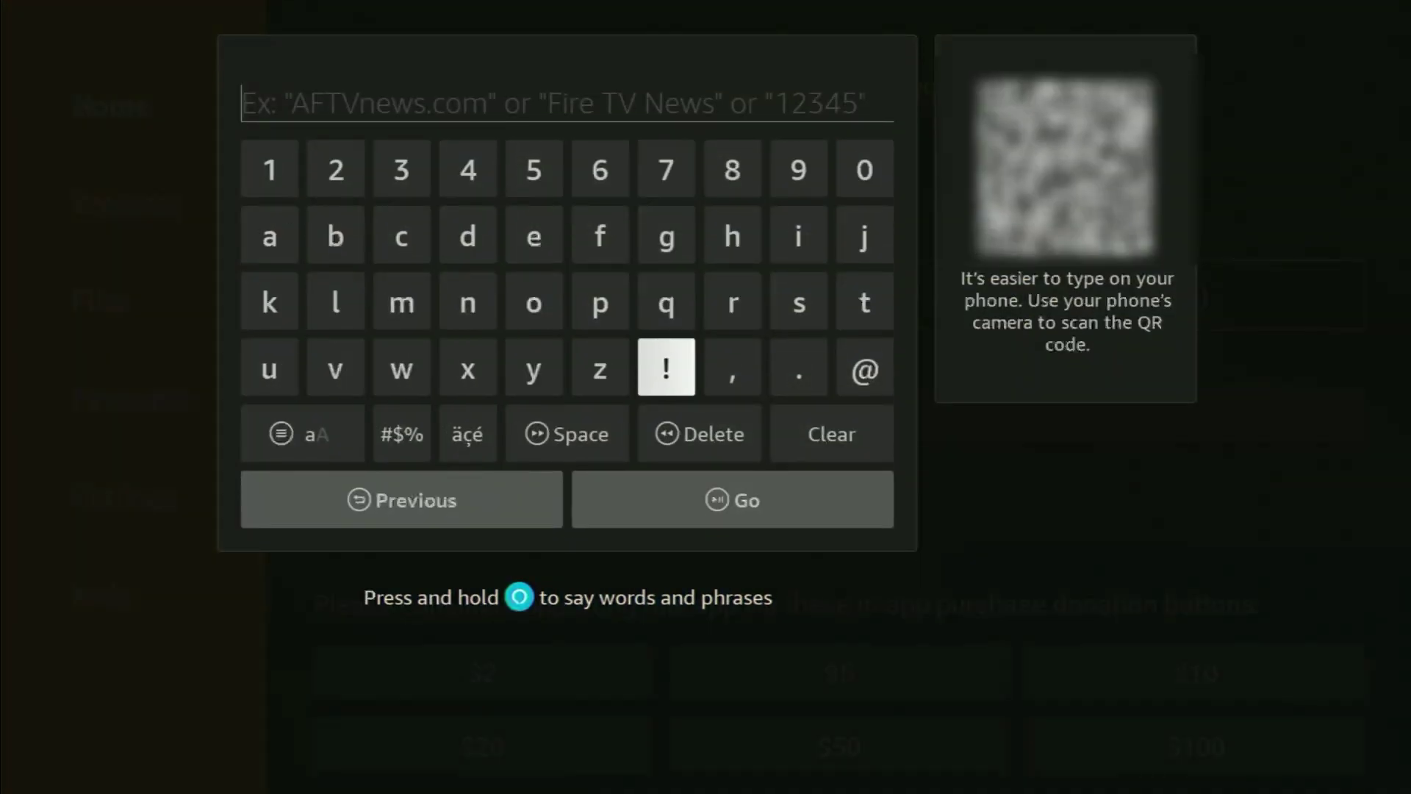
key("Up")
key("Right")
key("Right")
key("Return")
key("Right")
key("Return")
key("Left")
key("Left")
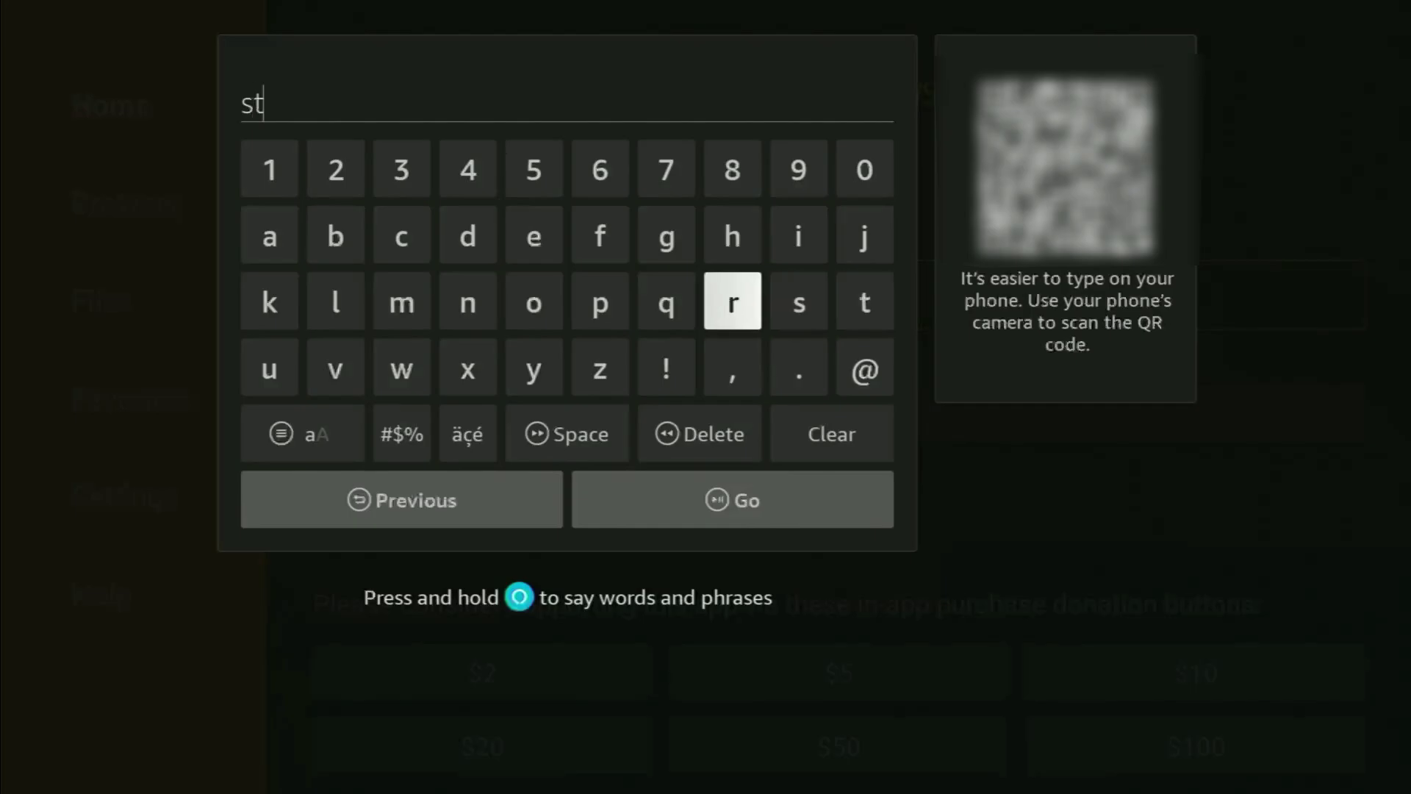
key("Return")
key("Up")
key("Left")
key("Left")
key("Left")
key("Return")
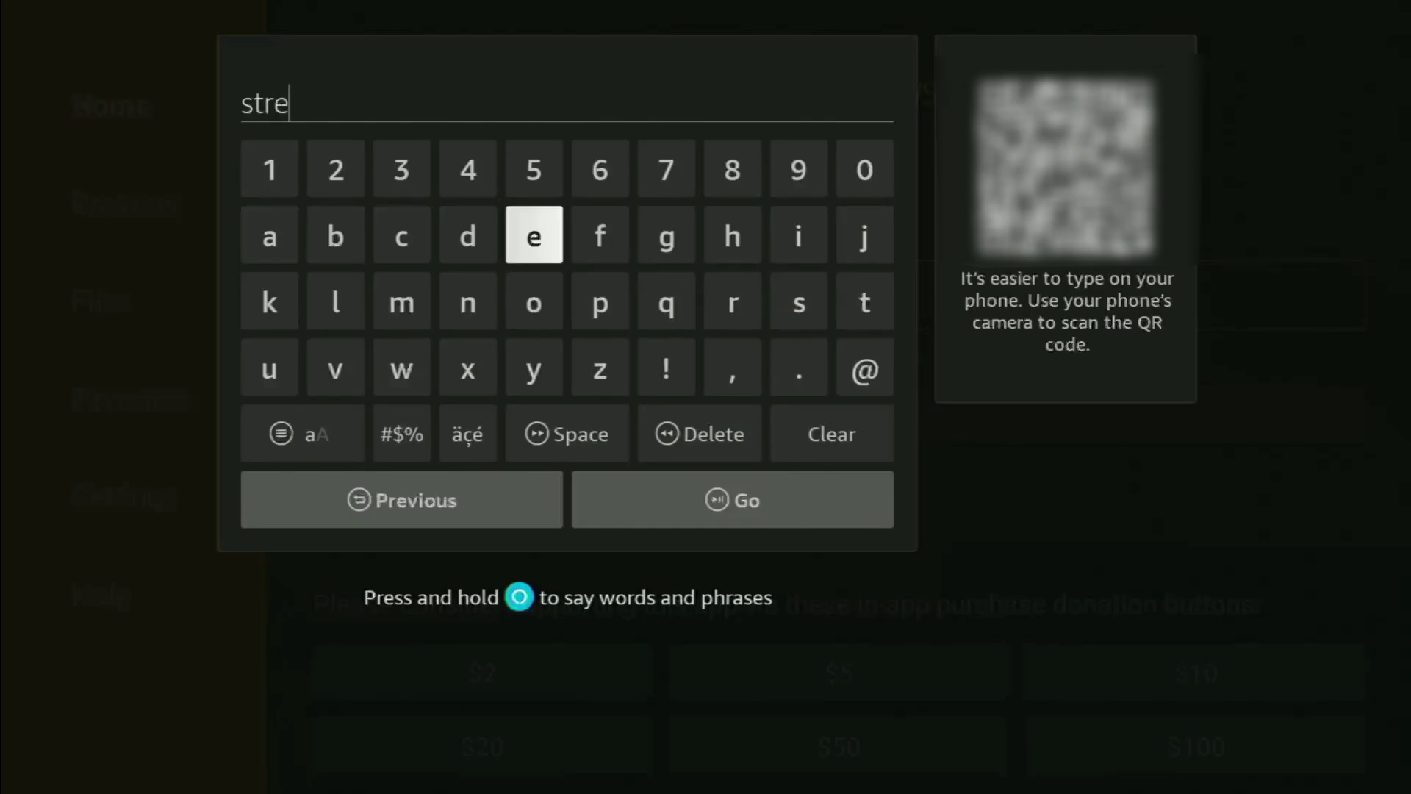
key("Down")
key("Left")
key("Left")
key("Return")
key("Right")
key("Right")
key("Right")
key("Right")
key("Right")
key("Right")
key("Right")
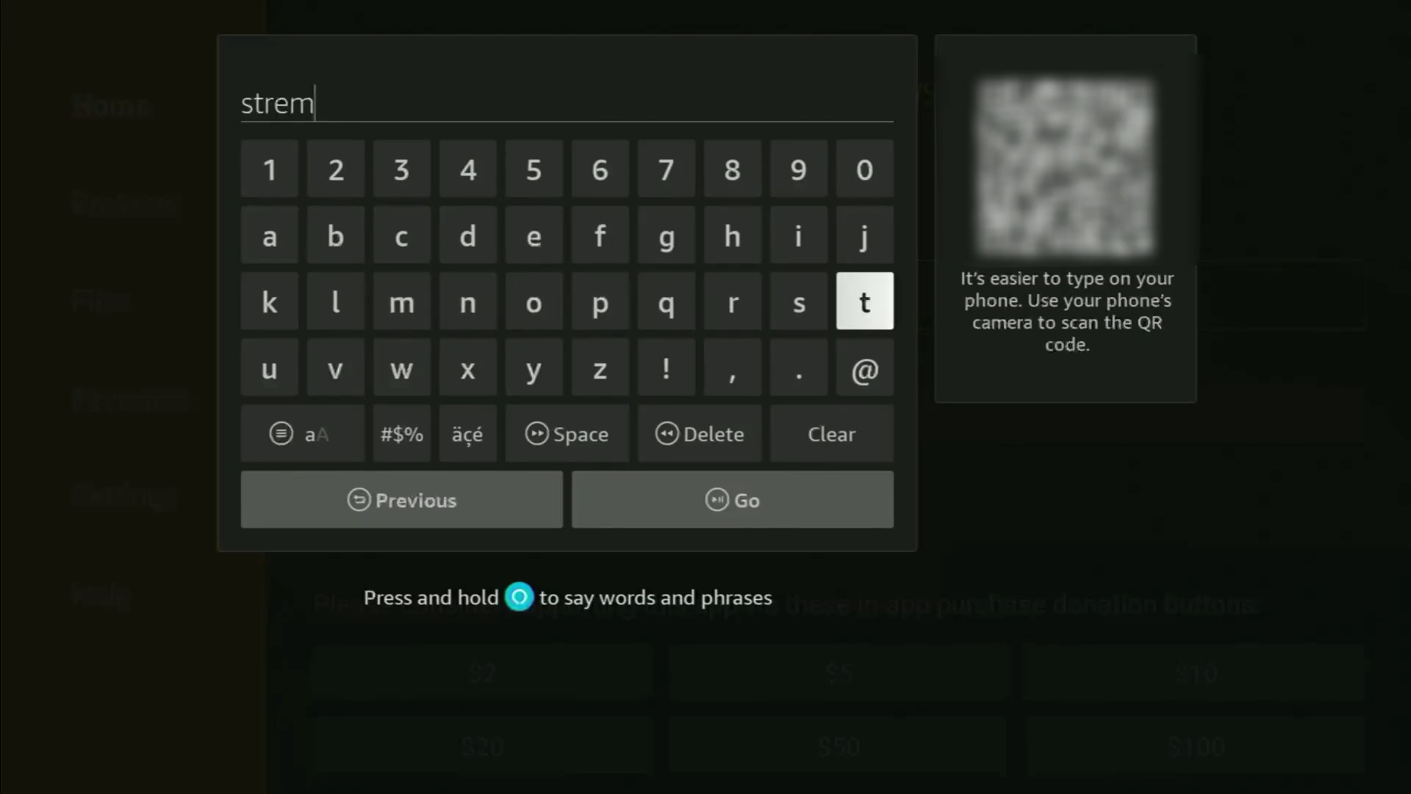
key("Up")
key("Left")
key("Return")
key("Down")
key("Left")
key("Left")
key("Left")
key("Left")
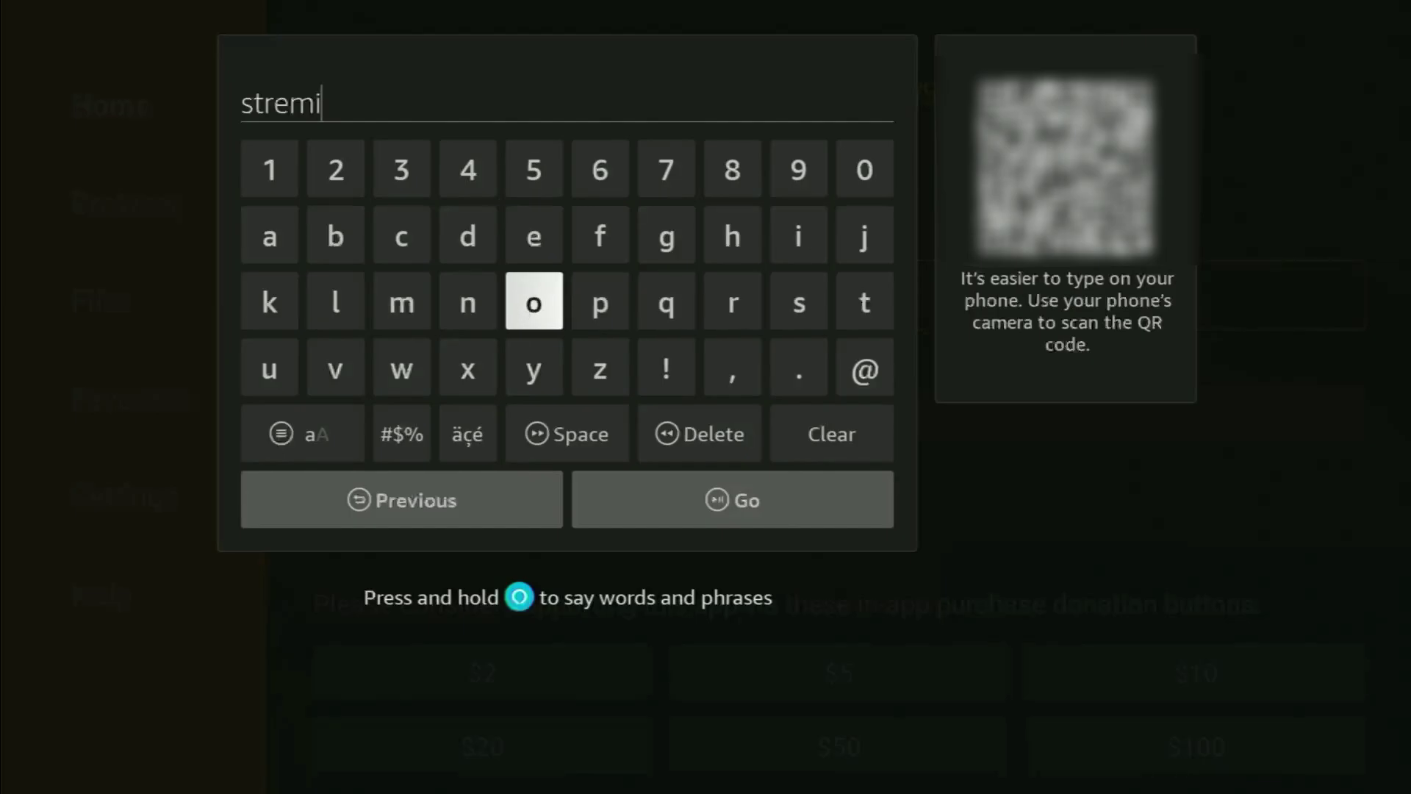
key("Return")
Step: Complete the address as "stremio.com" and load the website
key("Down")
key("Right")
key("Right")
key("Right")
key("Return")
key("Up")
key("Up")
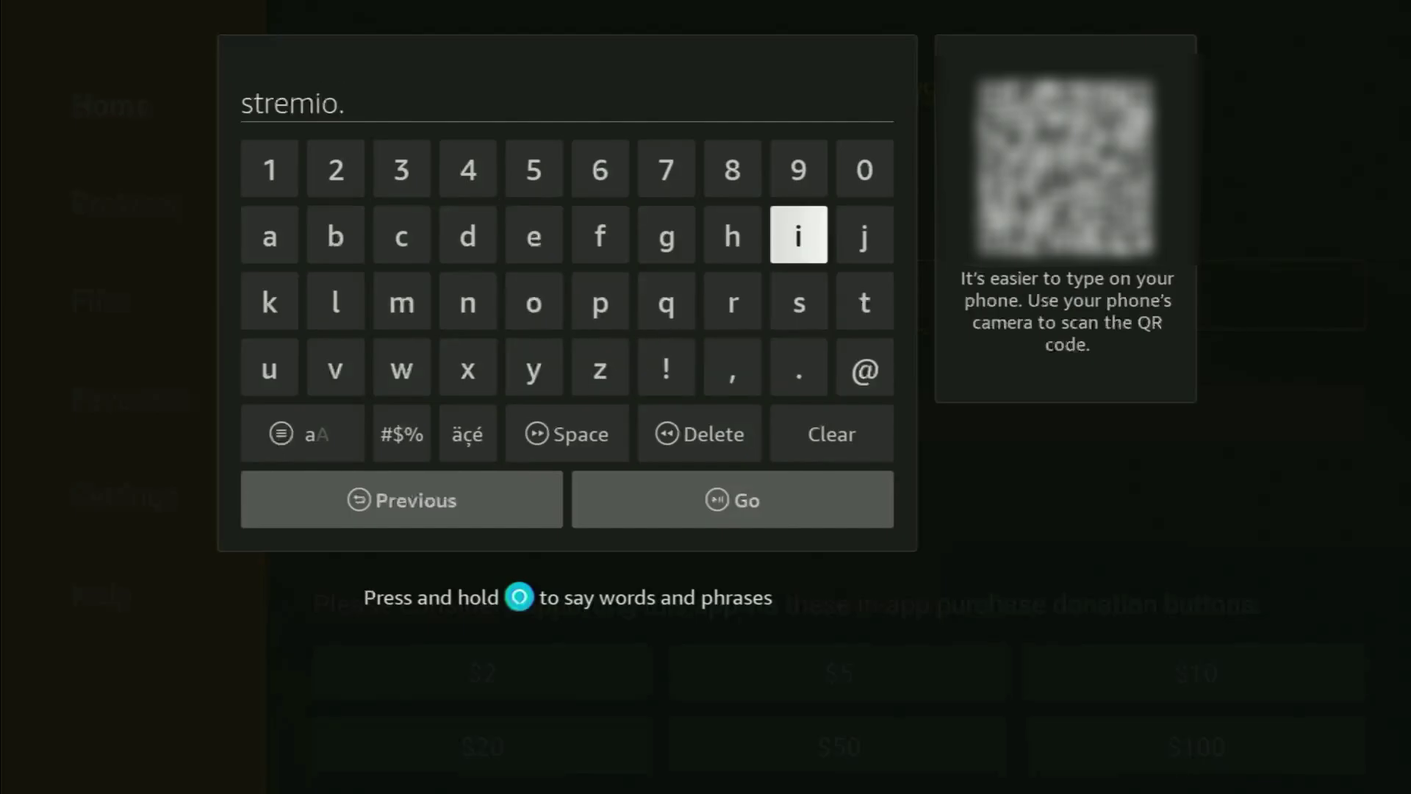
key("Left")
key("Left")
key("Left")
key("Left")
key("Left")
key("Left")
key("Return")
key("Down")
key("Right")
key("Right")
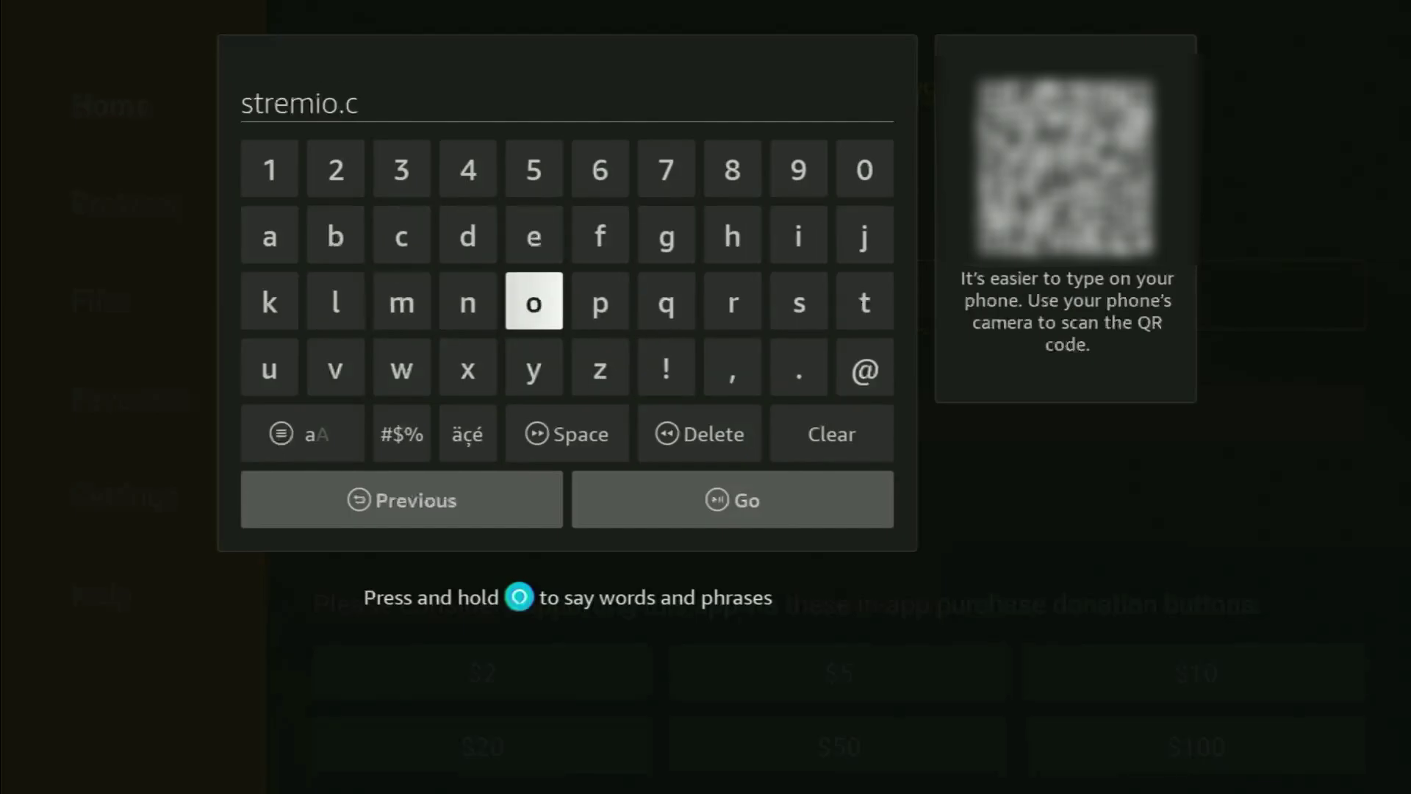
key("Return")
key("Left")
key("Left")
key("Return")
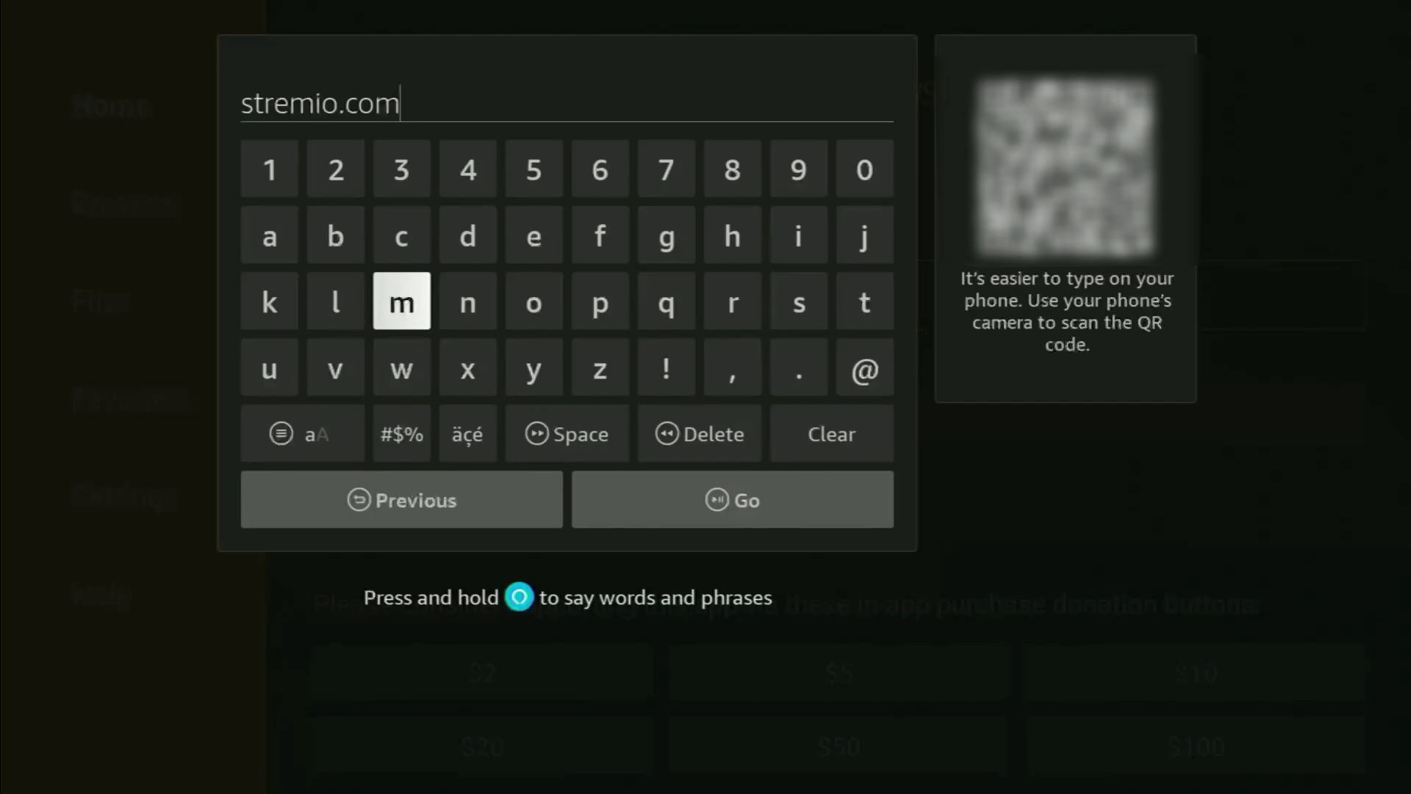
key("Down")
key("Down")
key("Down")
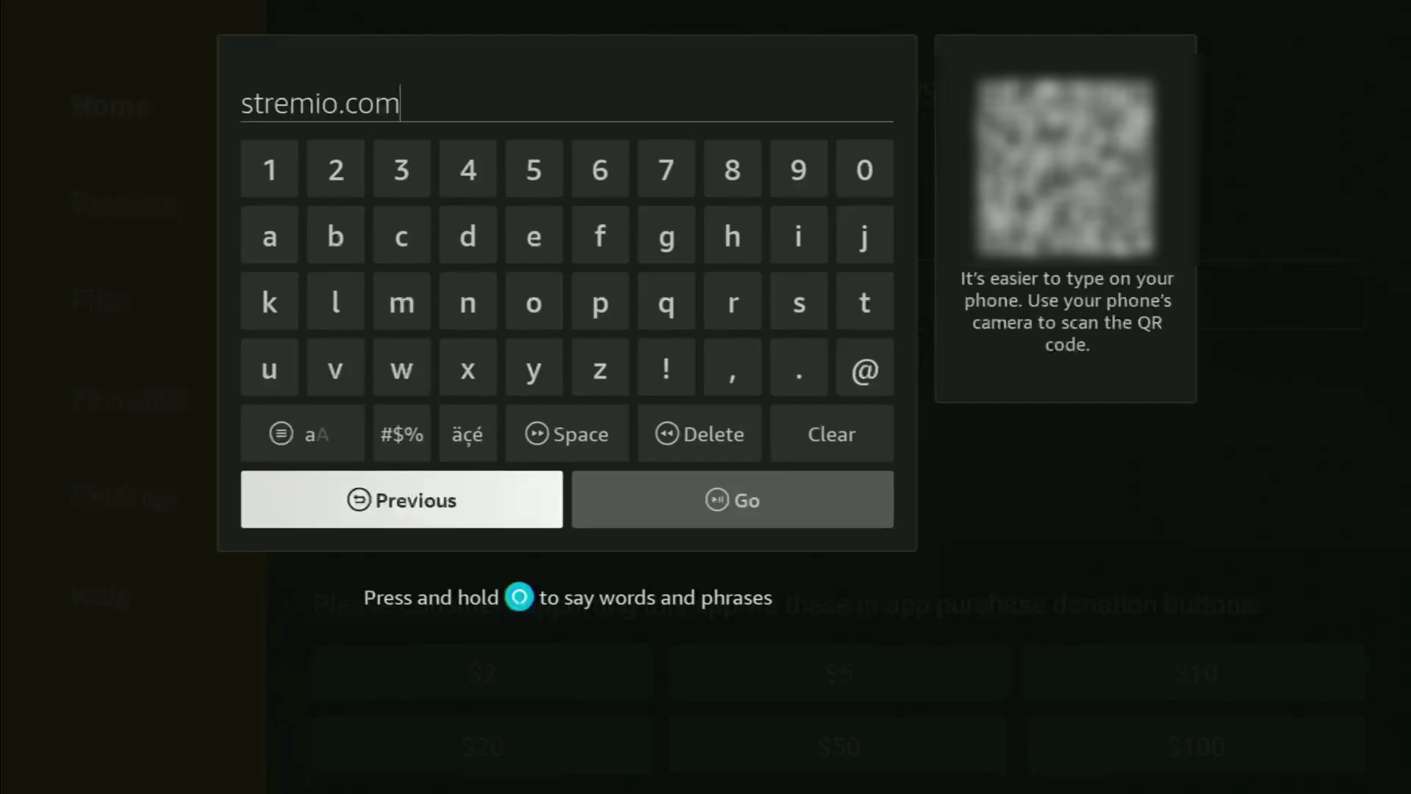
key("Right")
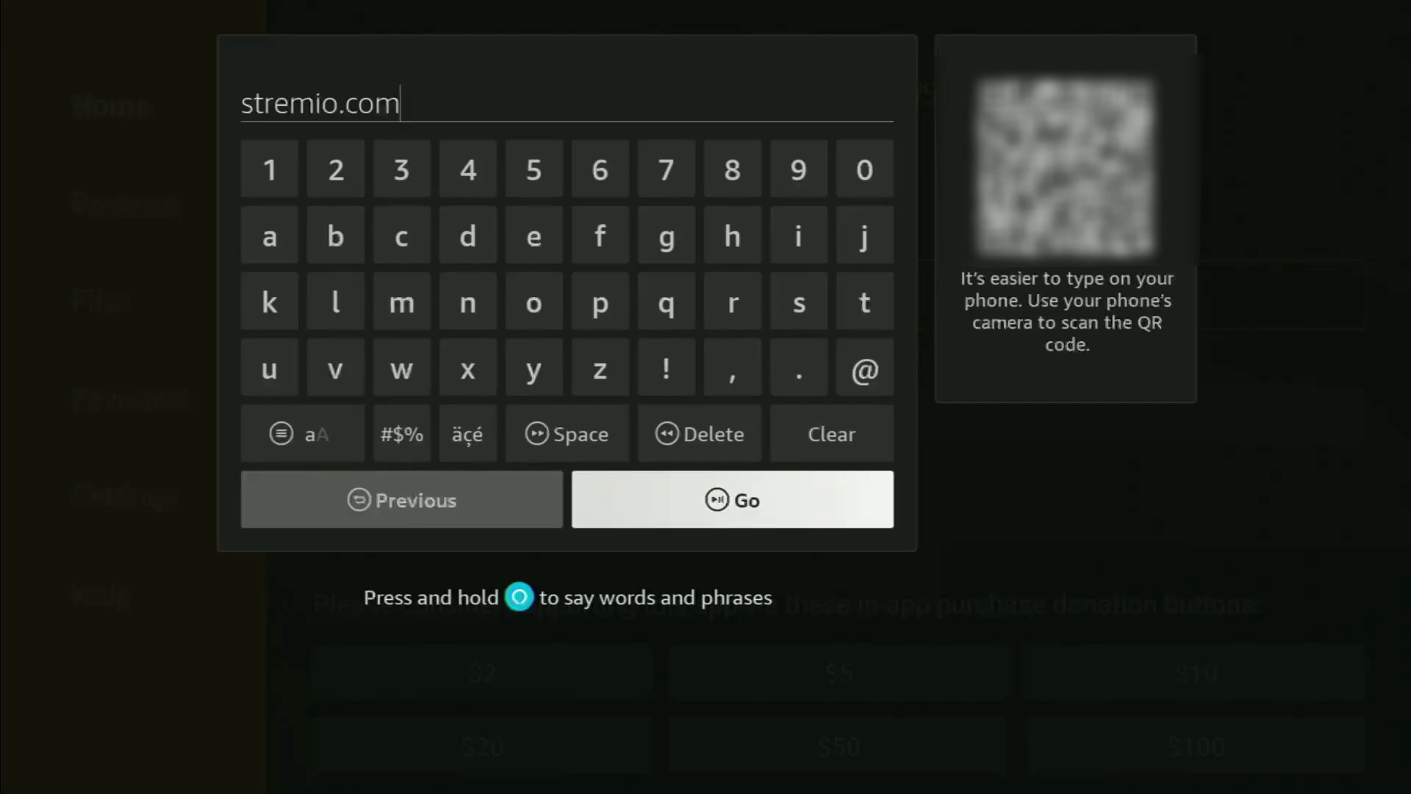
key("Return")
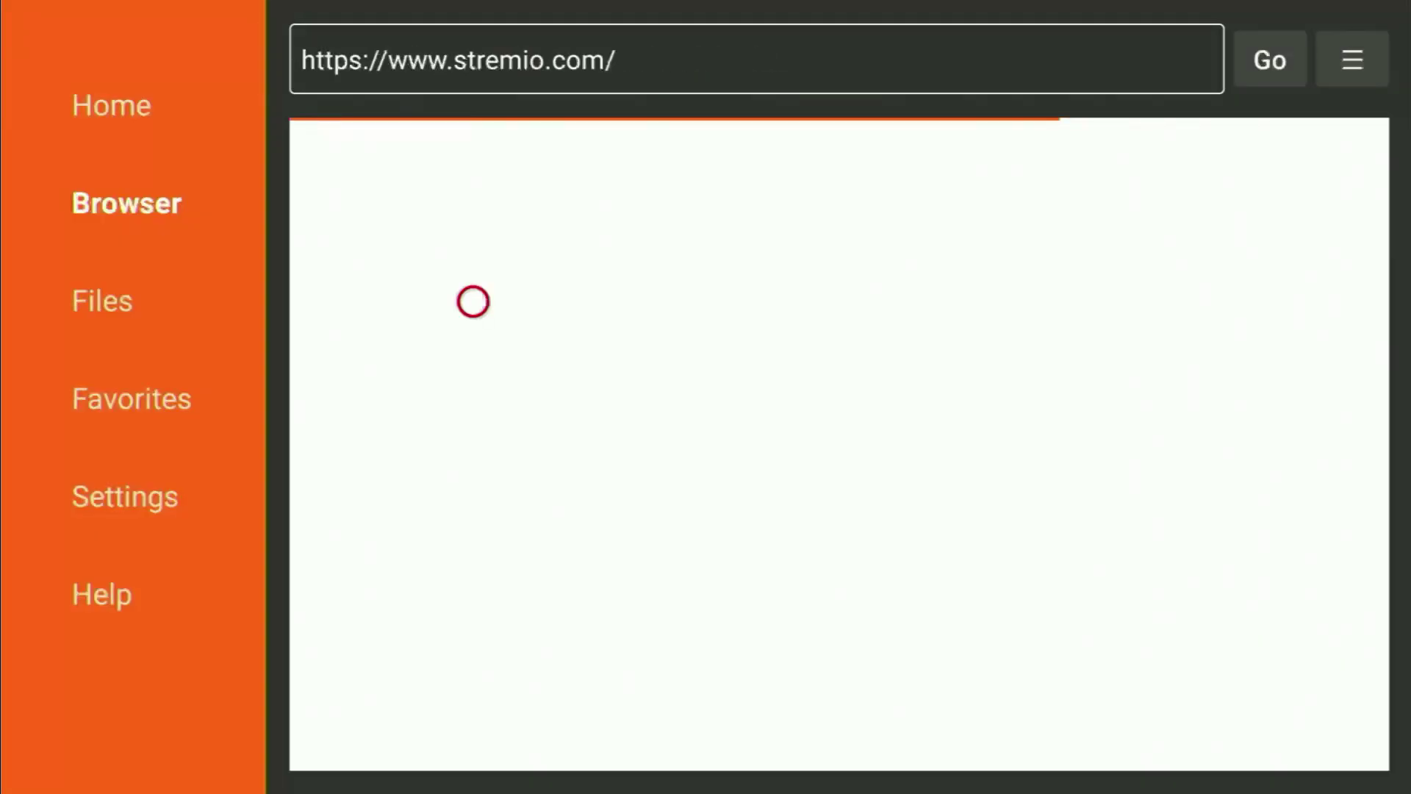
Step: Display the Stremio website in Fullscreen Mode
key("Menu")
key("Down")
key("Down")
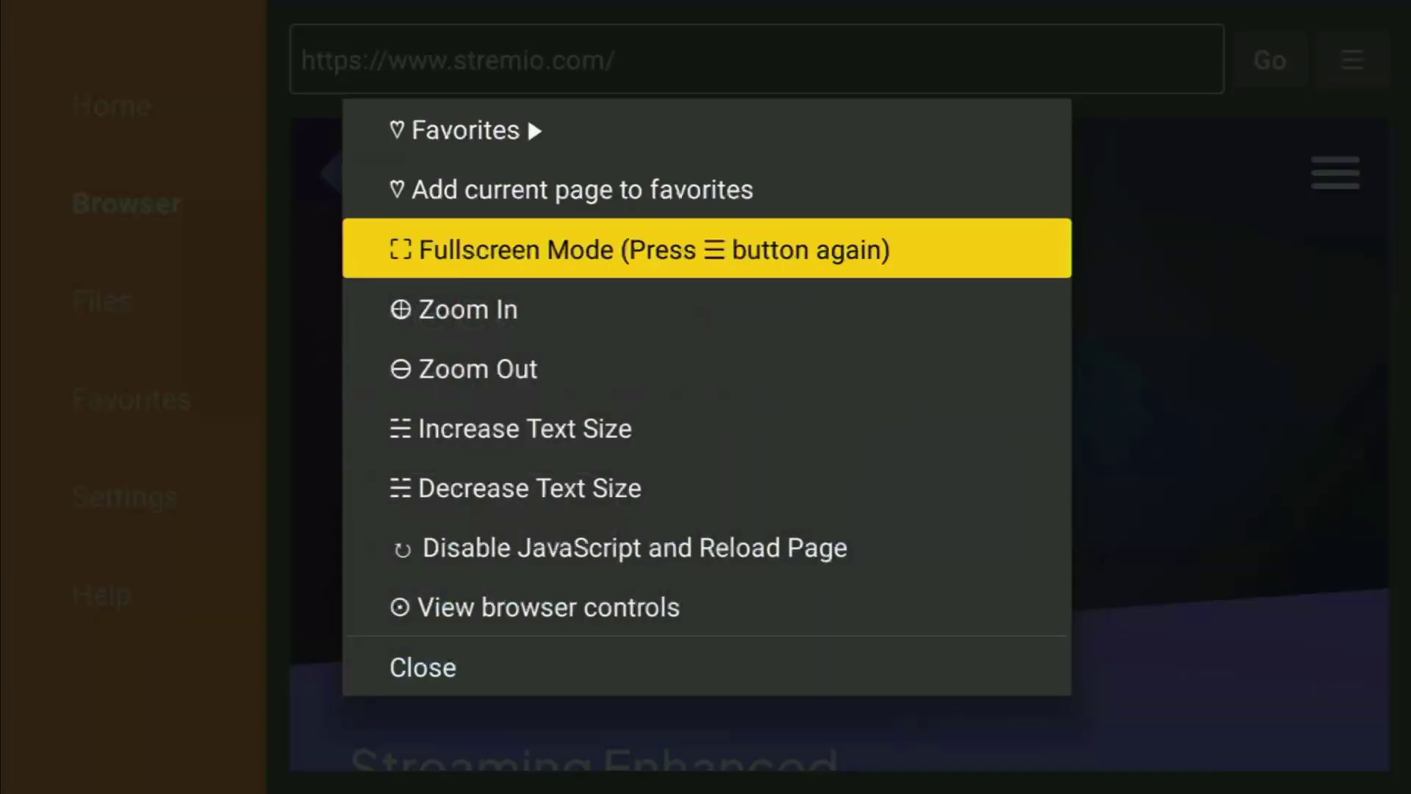
key("Return")
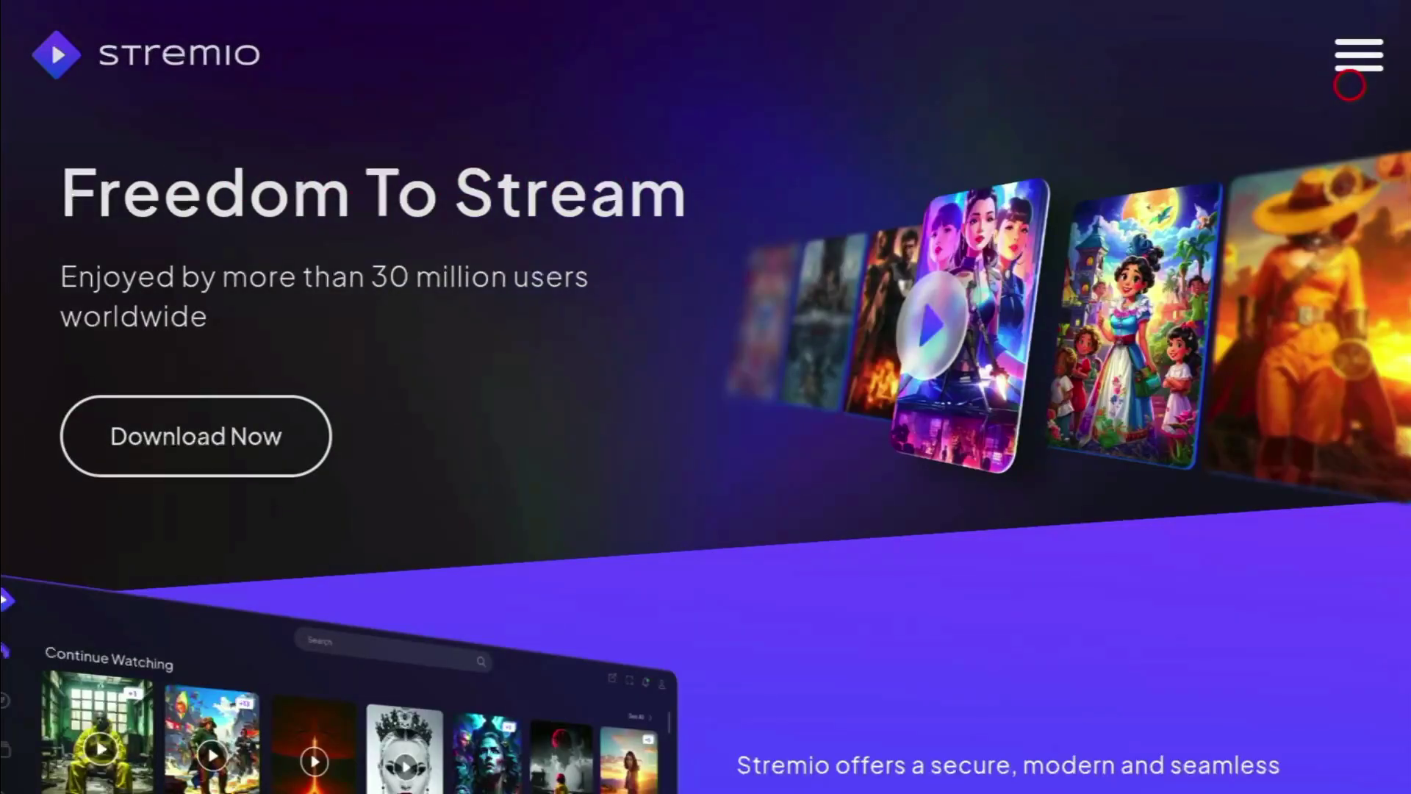
Step: Go to Stremio's Downloads page and download the Stremio 1.6.12 ARM APK for Android TV
left_click(1351, 69)
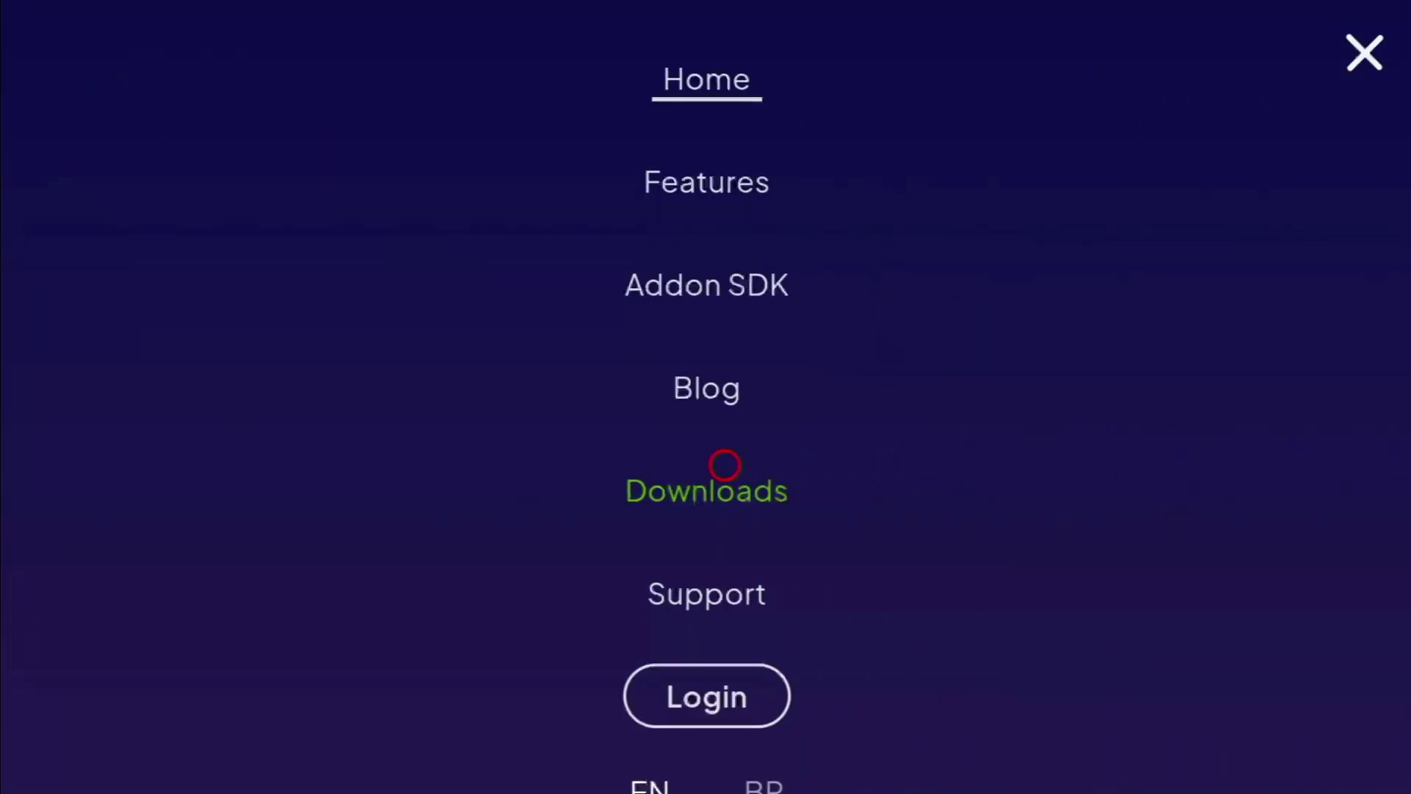
left_click(723, 498)
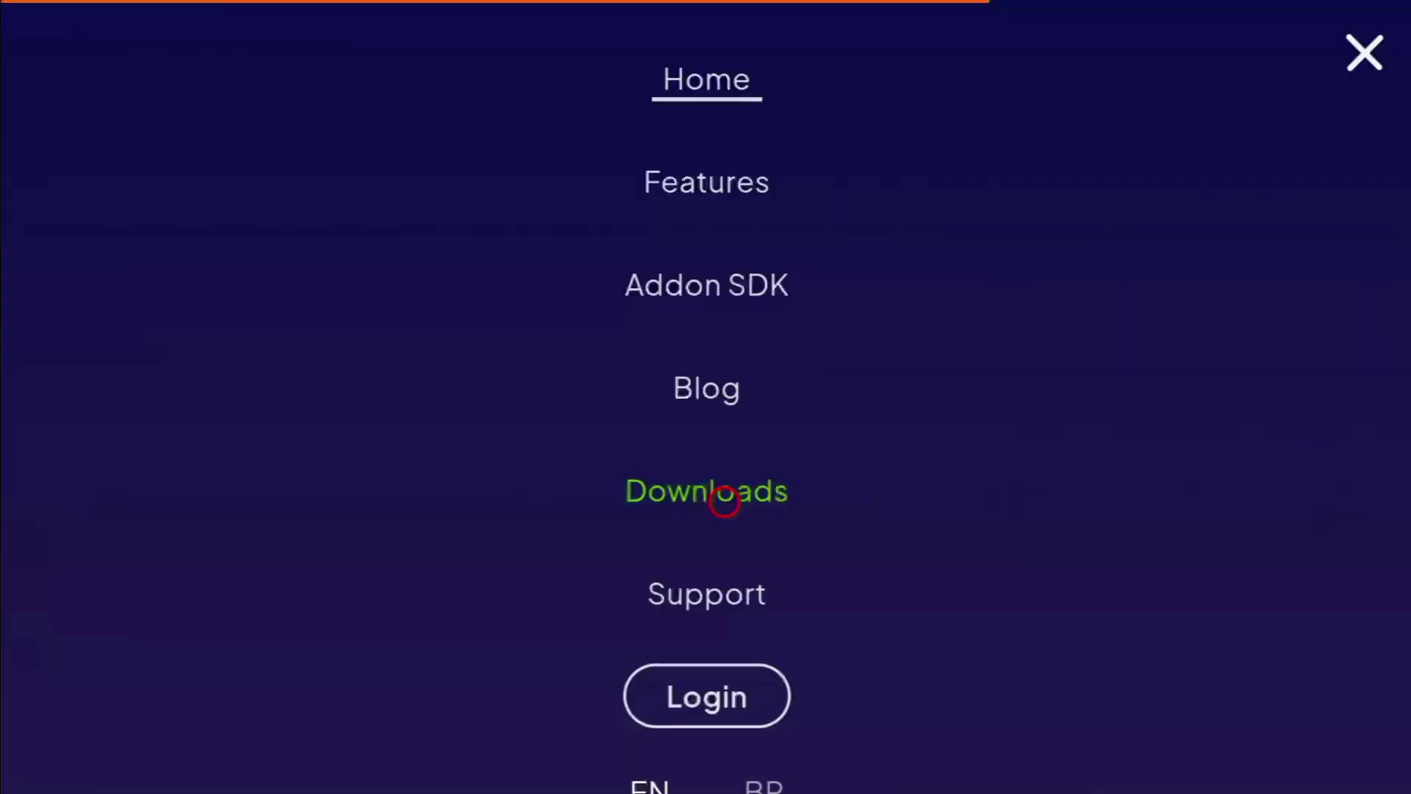
scroll(724, 706, "down", 4)
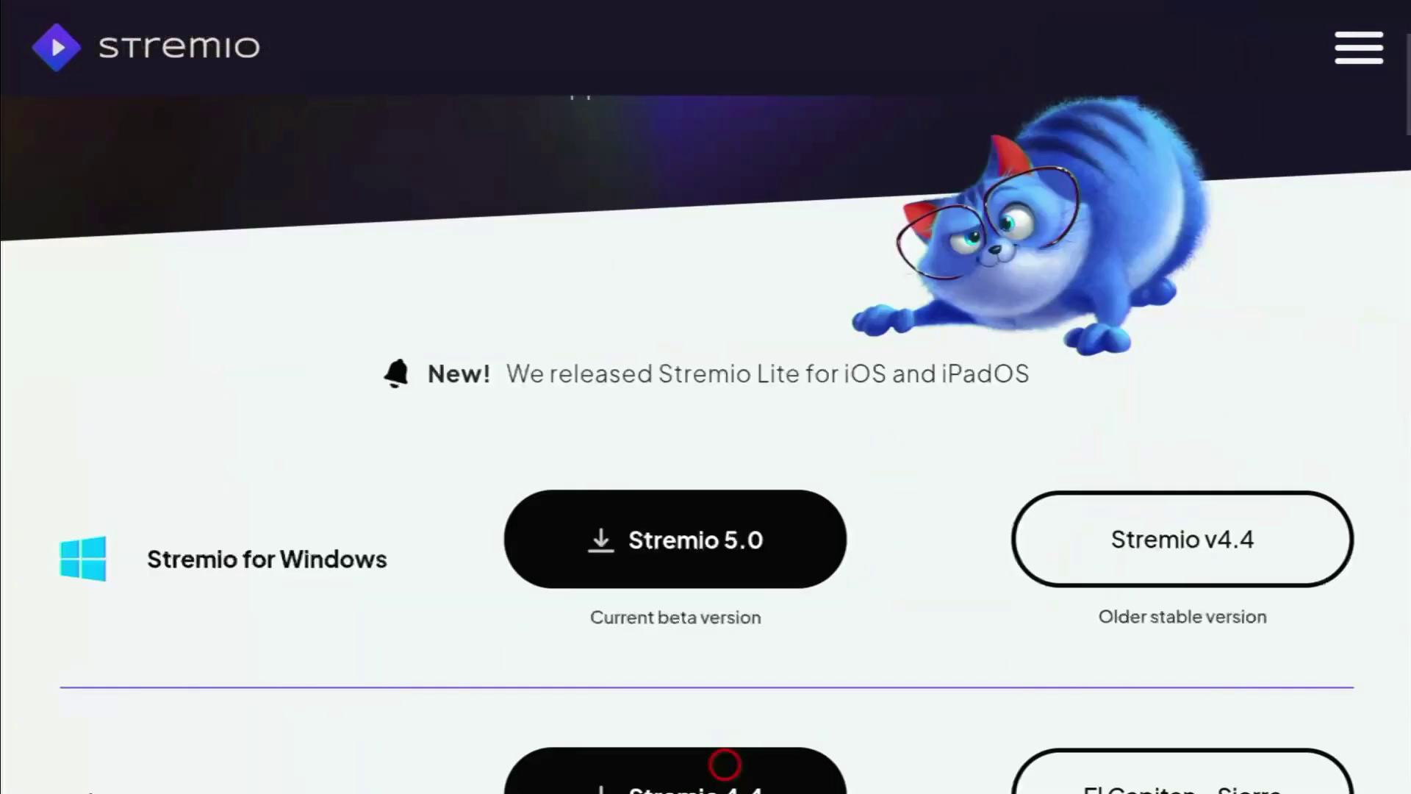
scroll(724, 765, "down", 5)
scroll(725, 764, "down", 2)
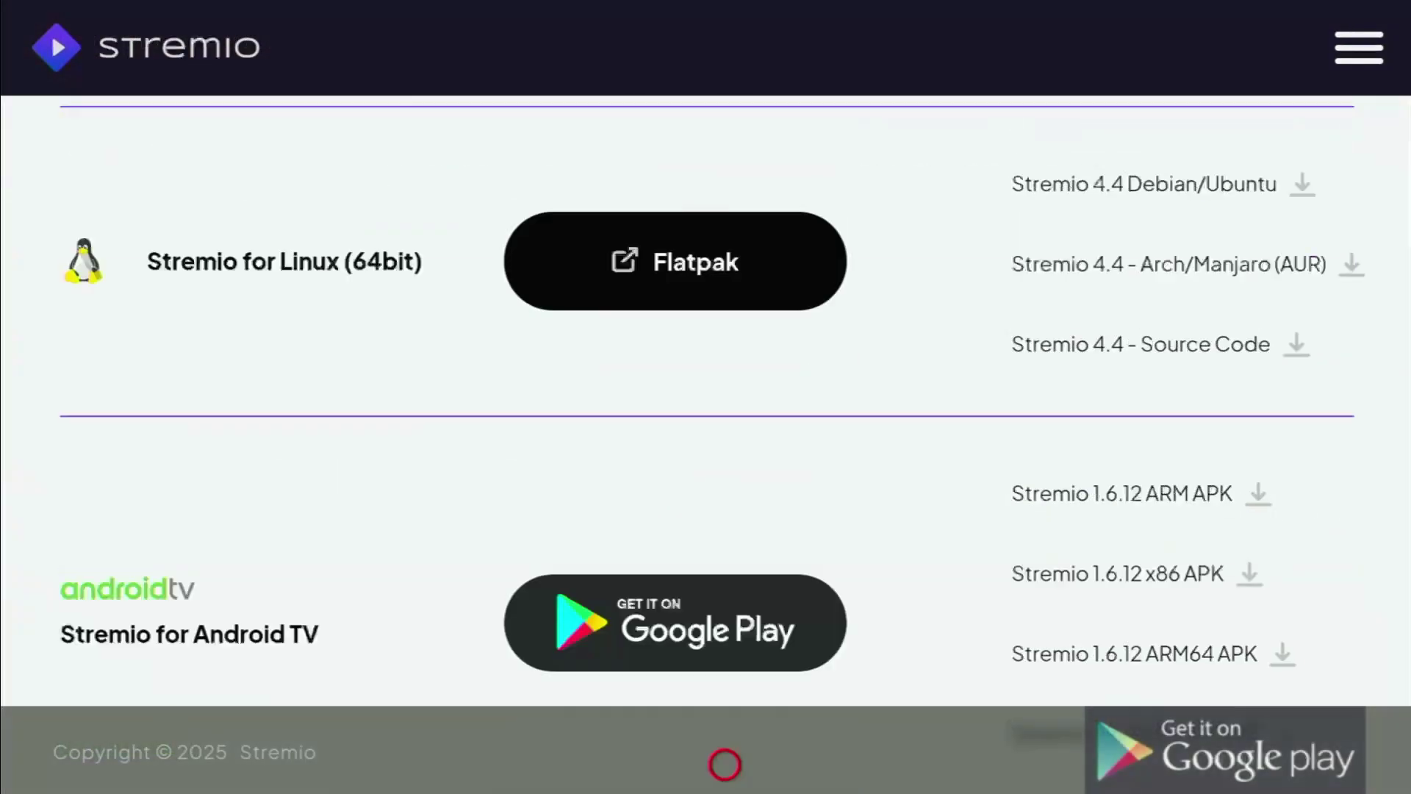
scroll(724, 764, "down", 2)
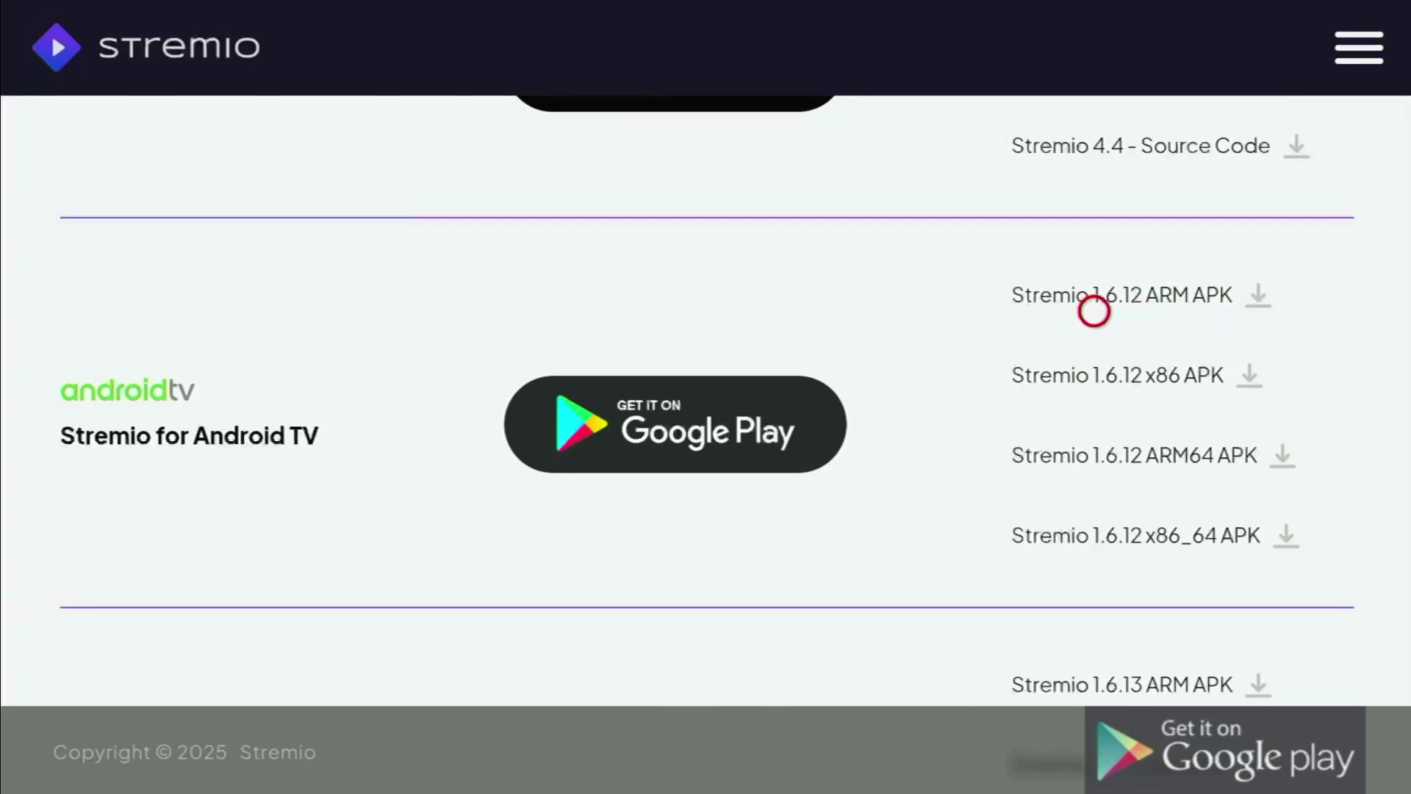
left_click(1118, 313)
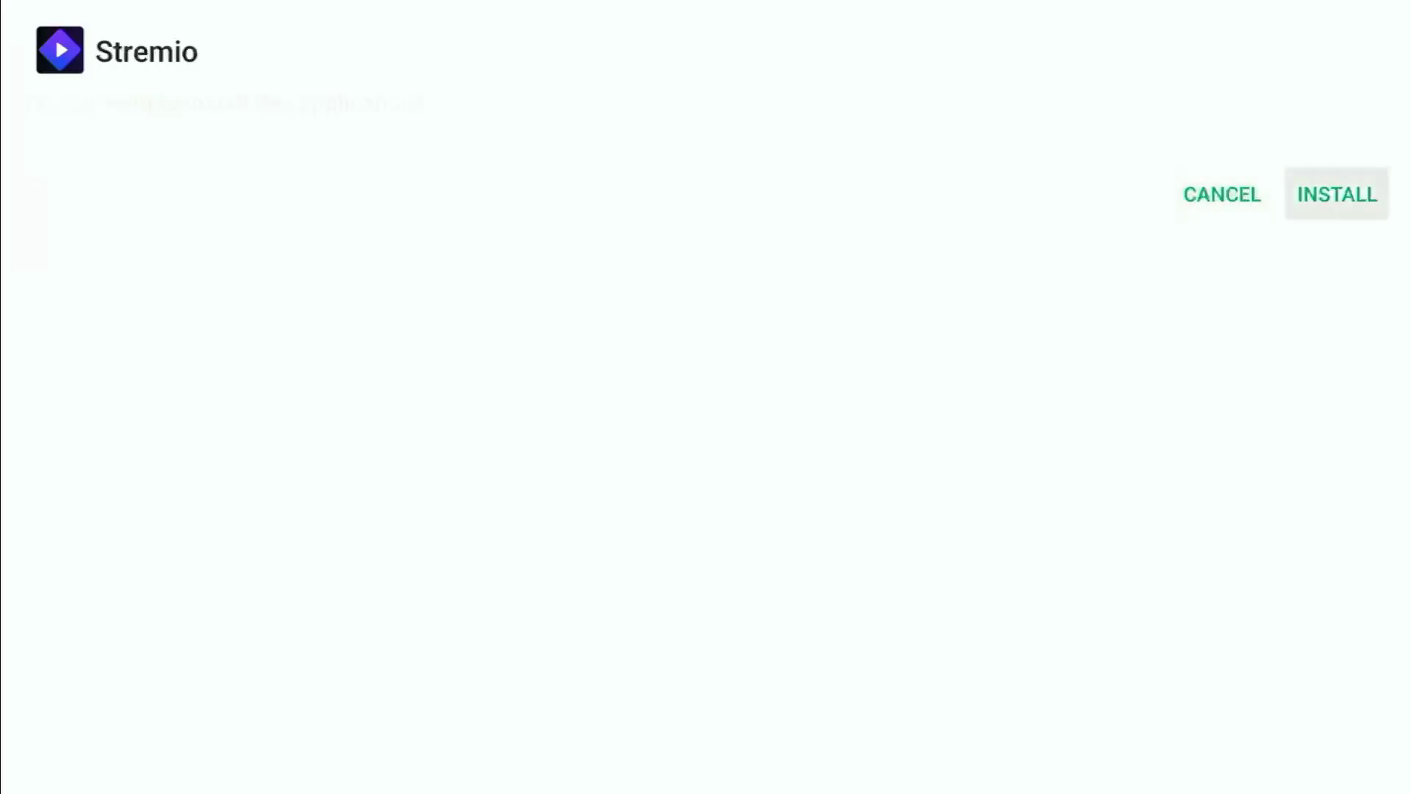
Step: Install Stremio and delete the downloaded com.stremio.one-1.6.12-11049190-armeabi-v7a.apk installer file
key("Return")
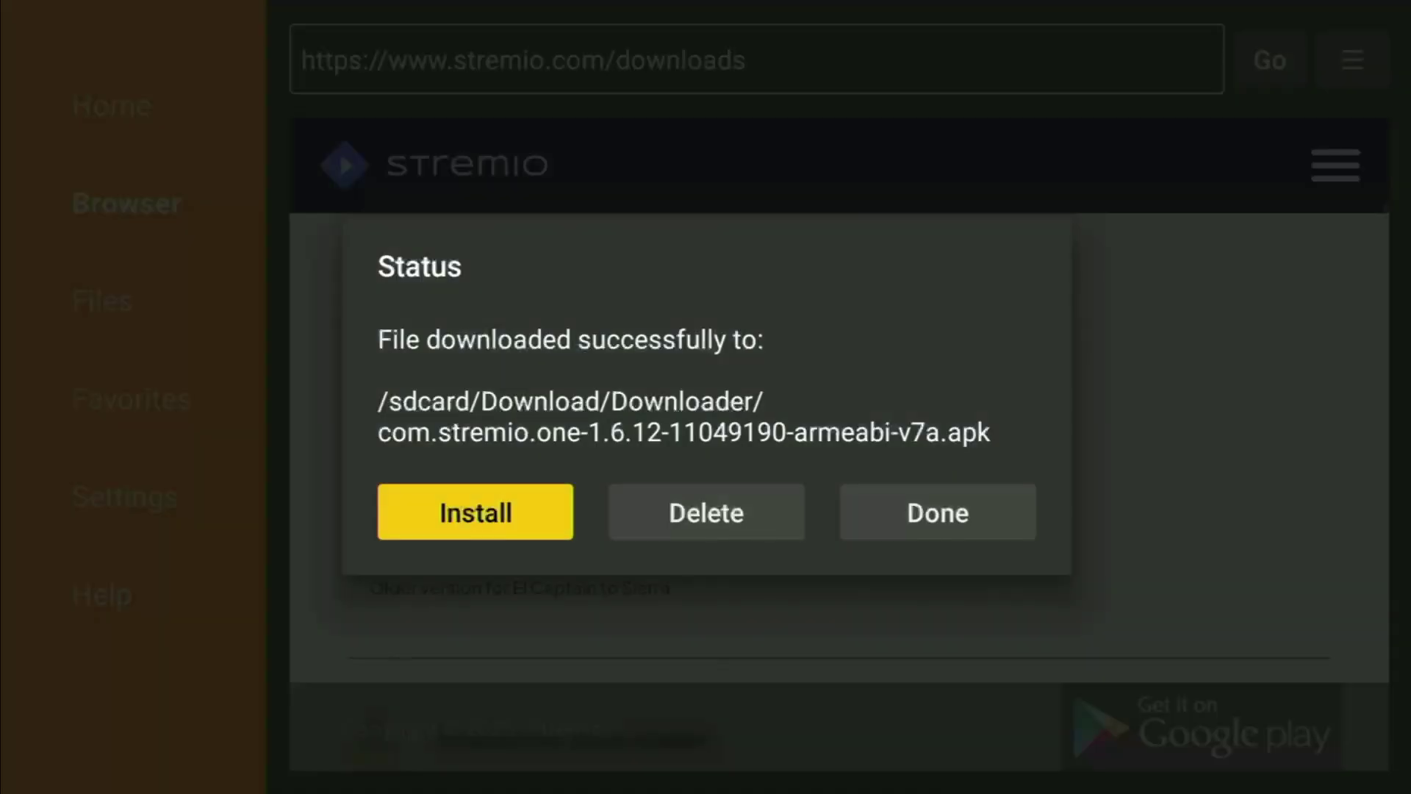
key("Right")
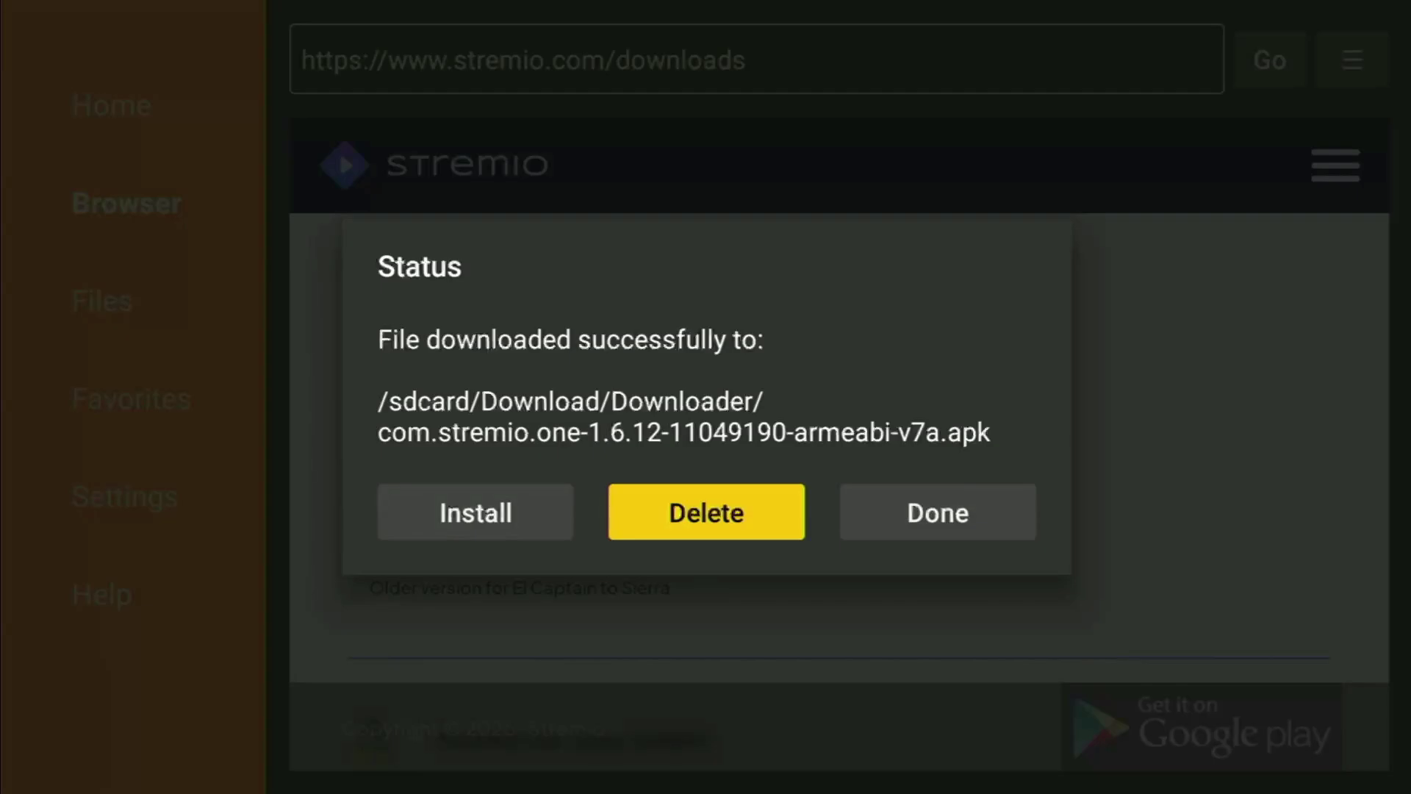
key("Return")
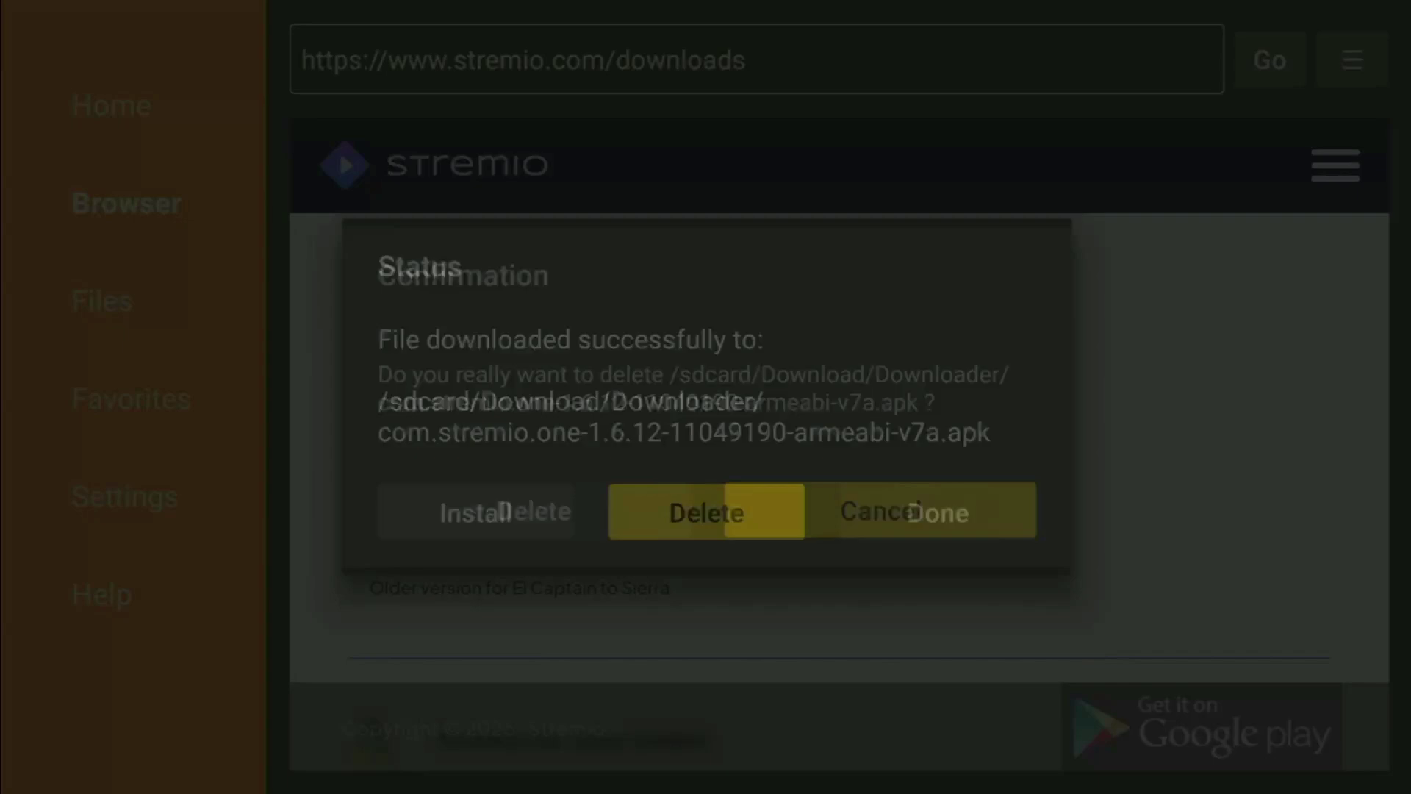
key("Left")
key("Return")
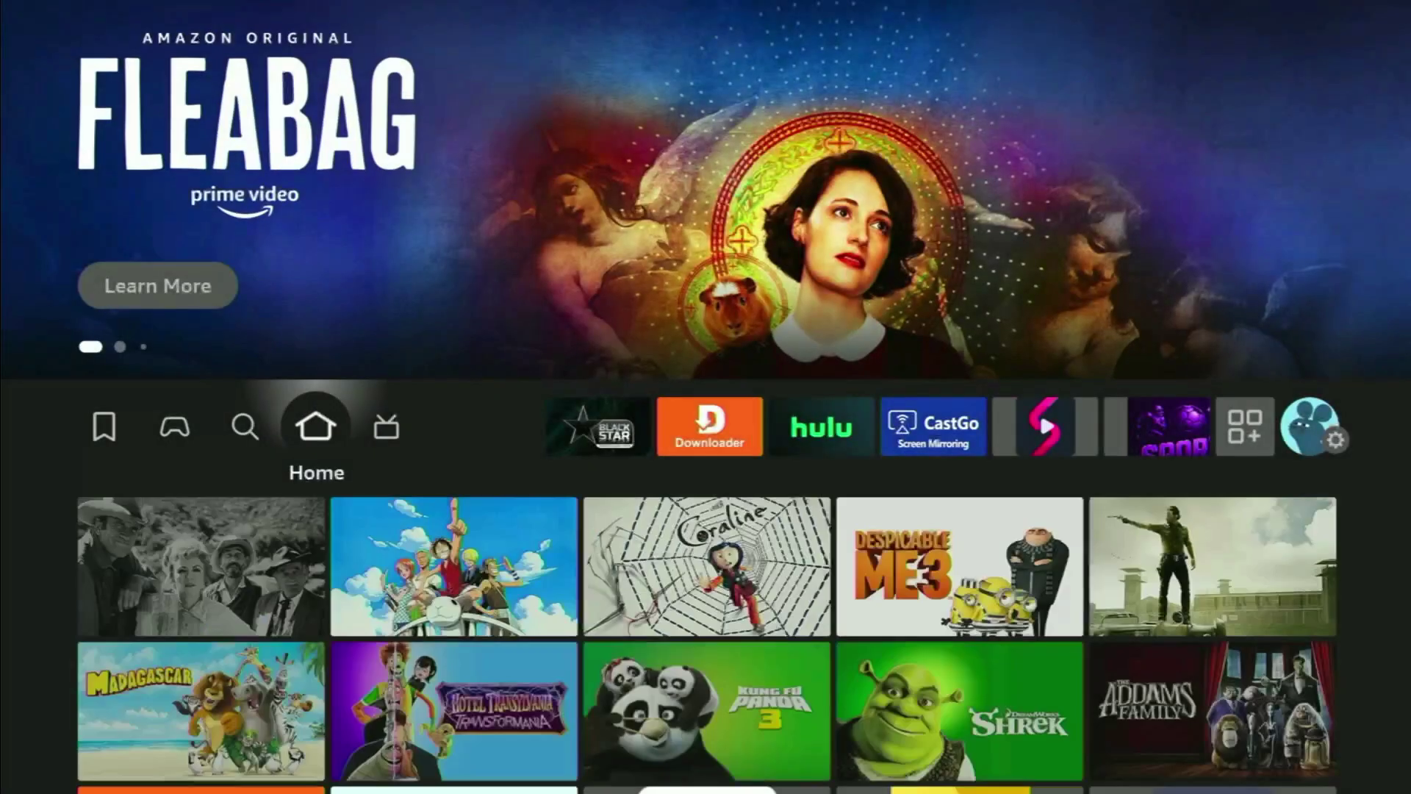
Step: Open the full Your Apps & Channels list from the Fire TV home screen
key("Right")
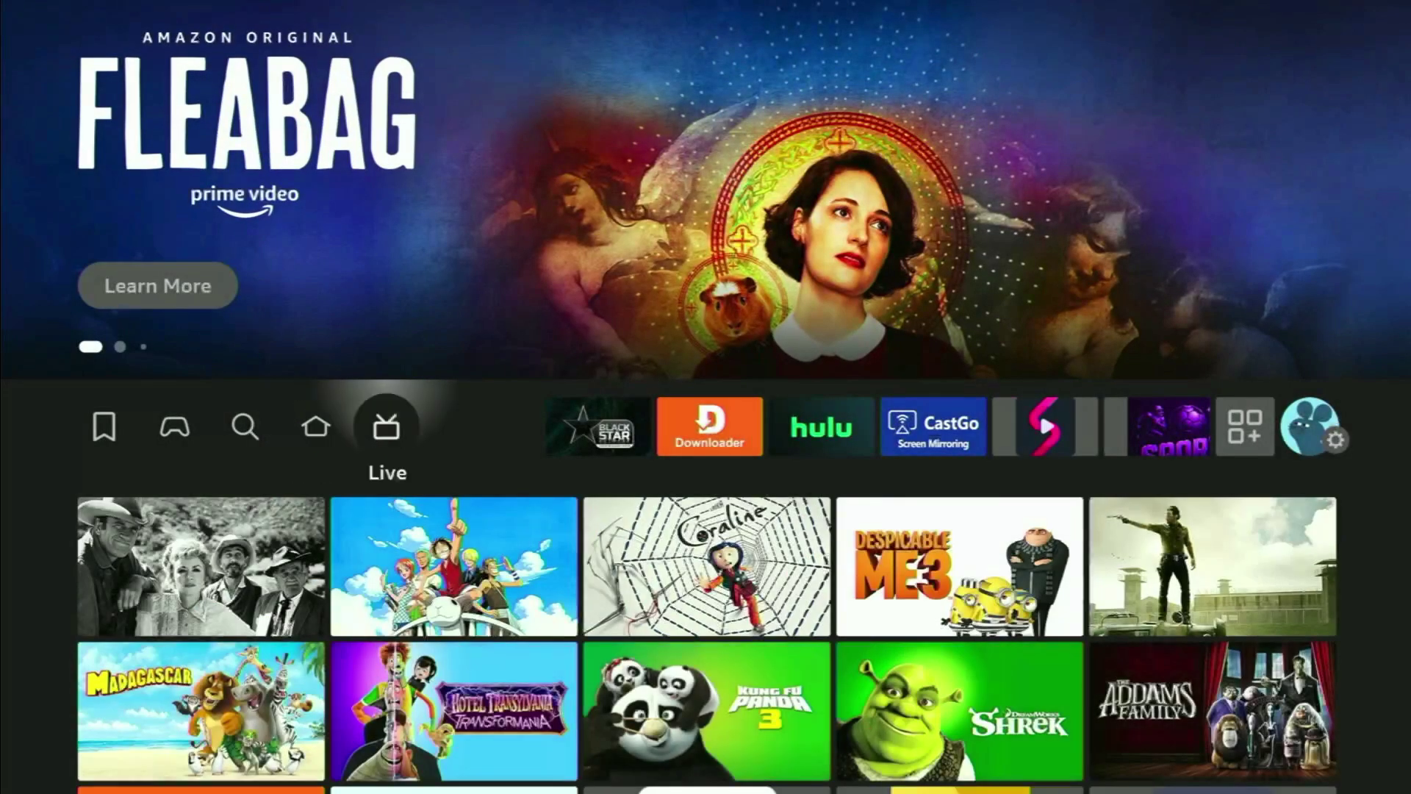
key("Right")
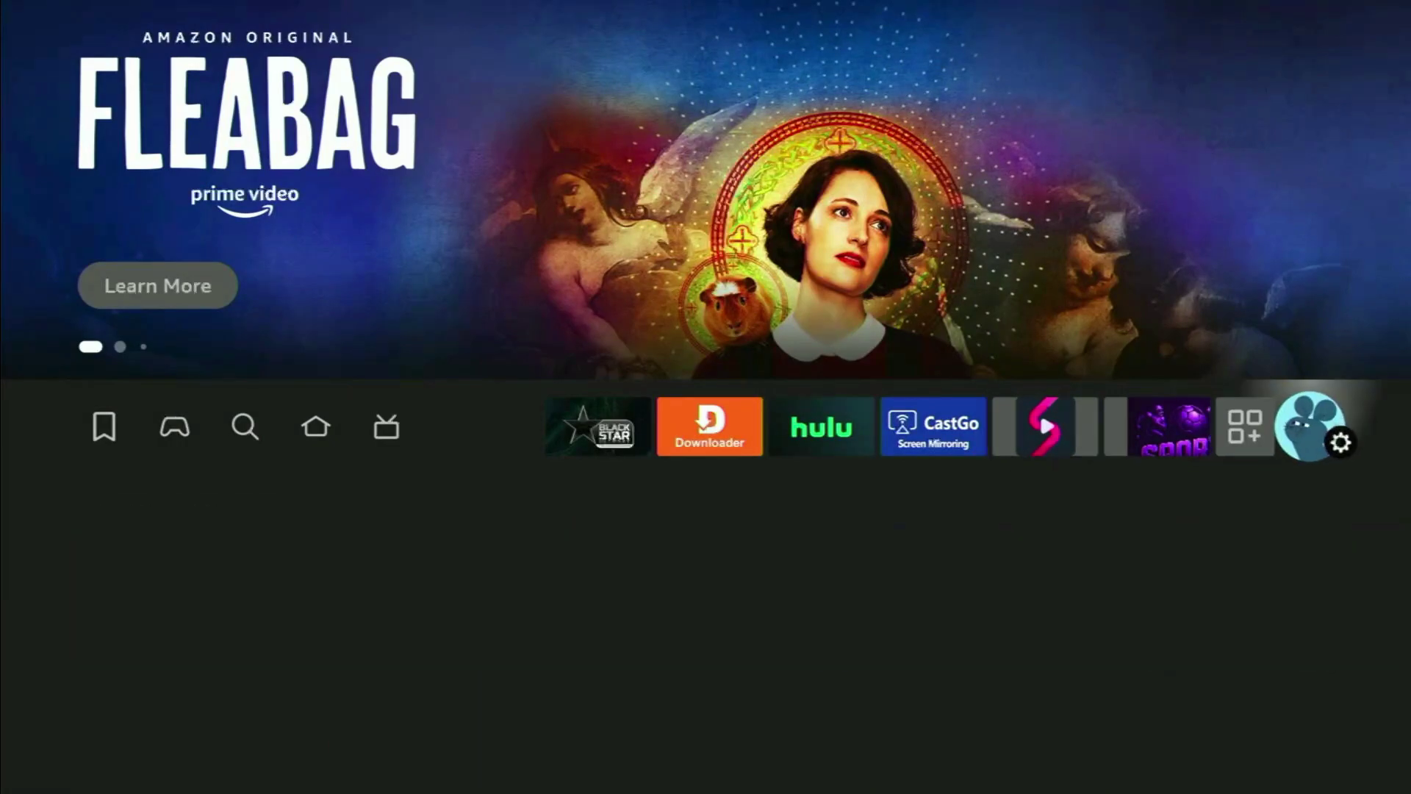
key("Left")
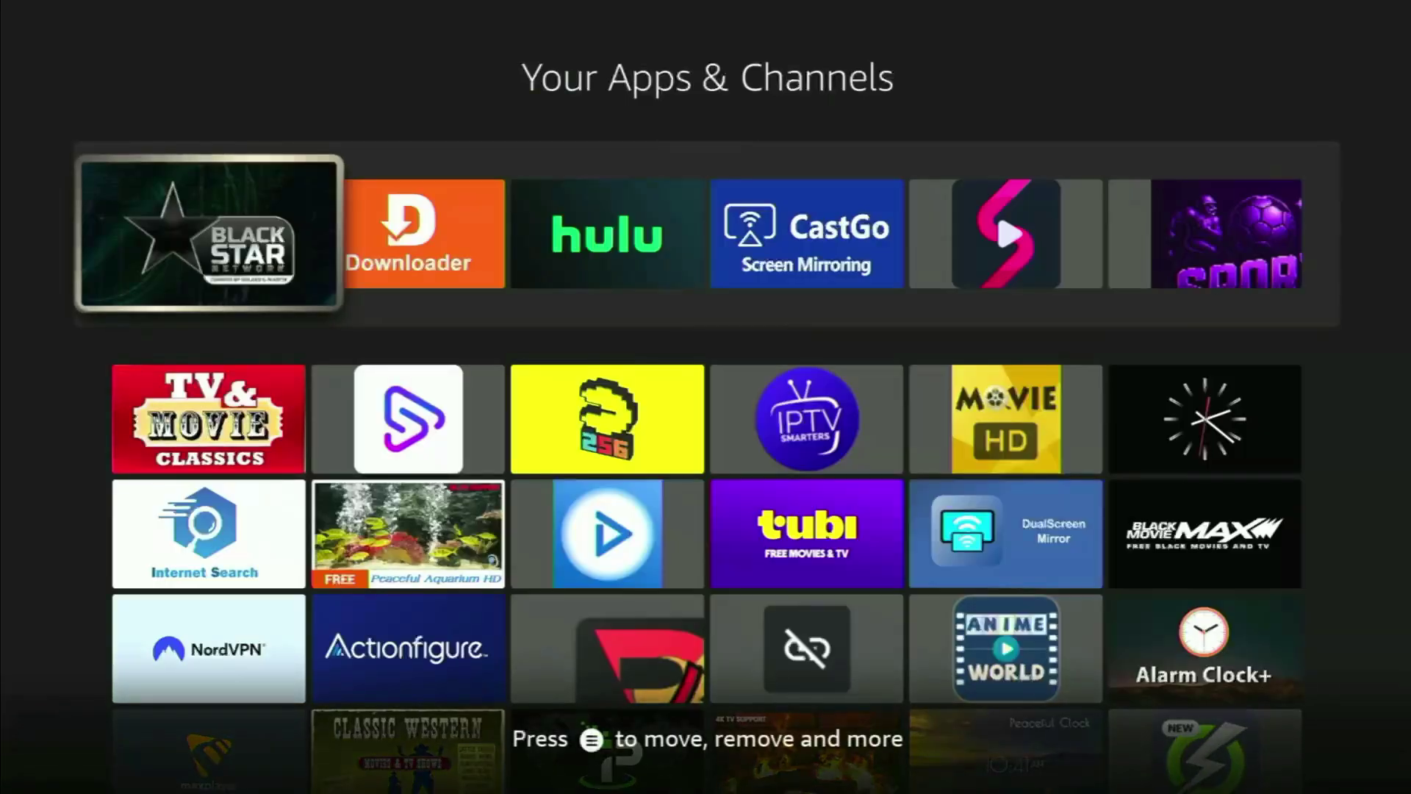
Step: Find the Stremio app near the end of the app list and move it to the front
key("Down")
key("Down")
key("Down")
key("Down")
key("Down")
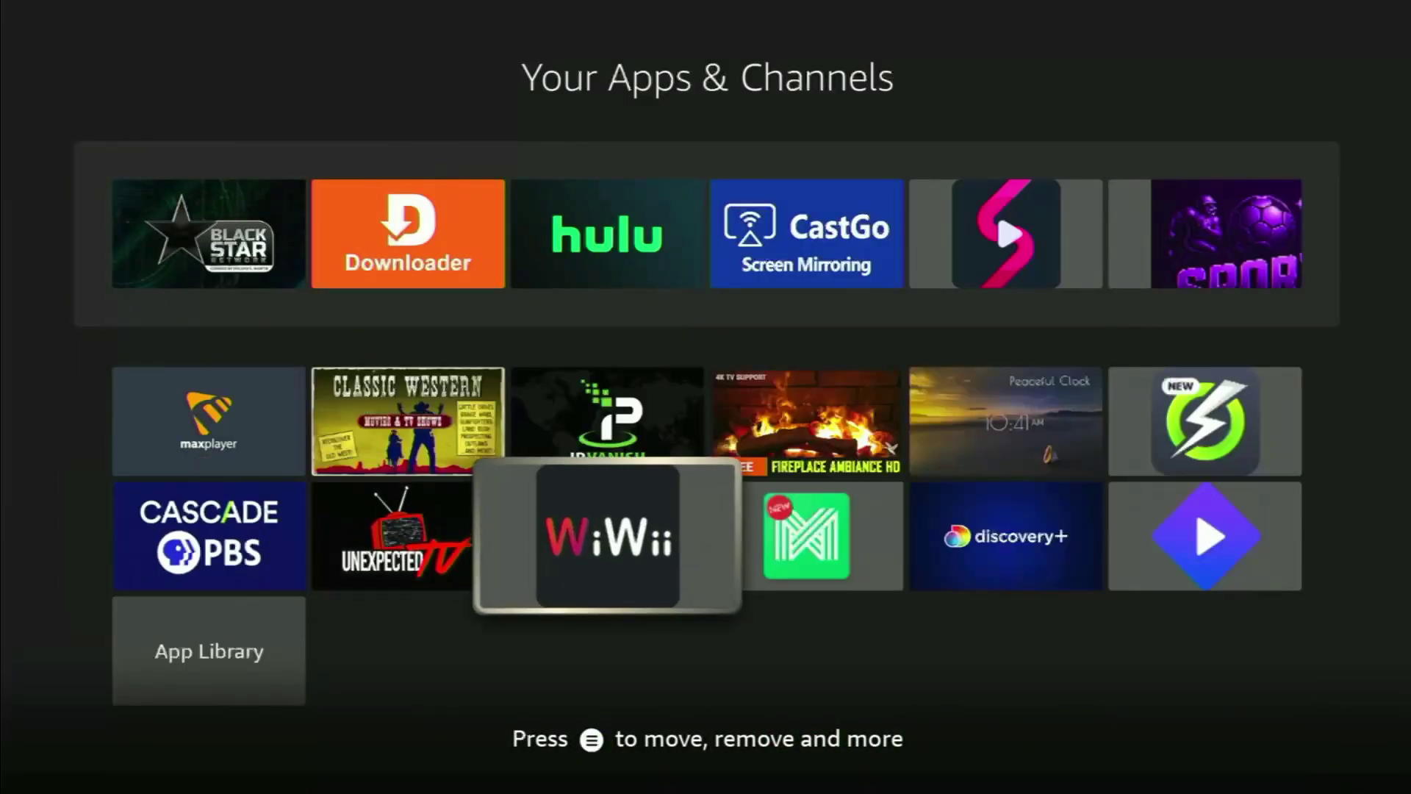
key("Right")
key("Right")
key("Right")
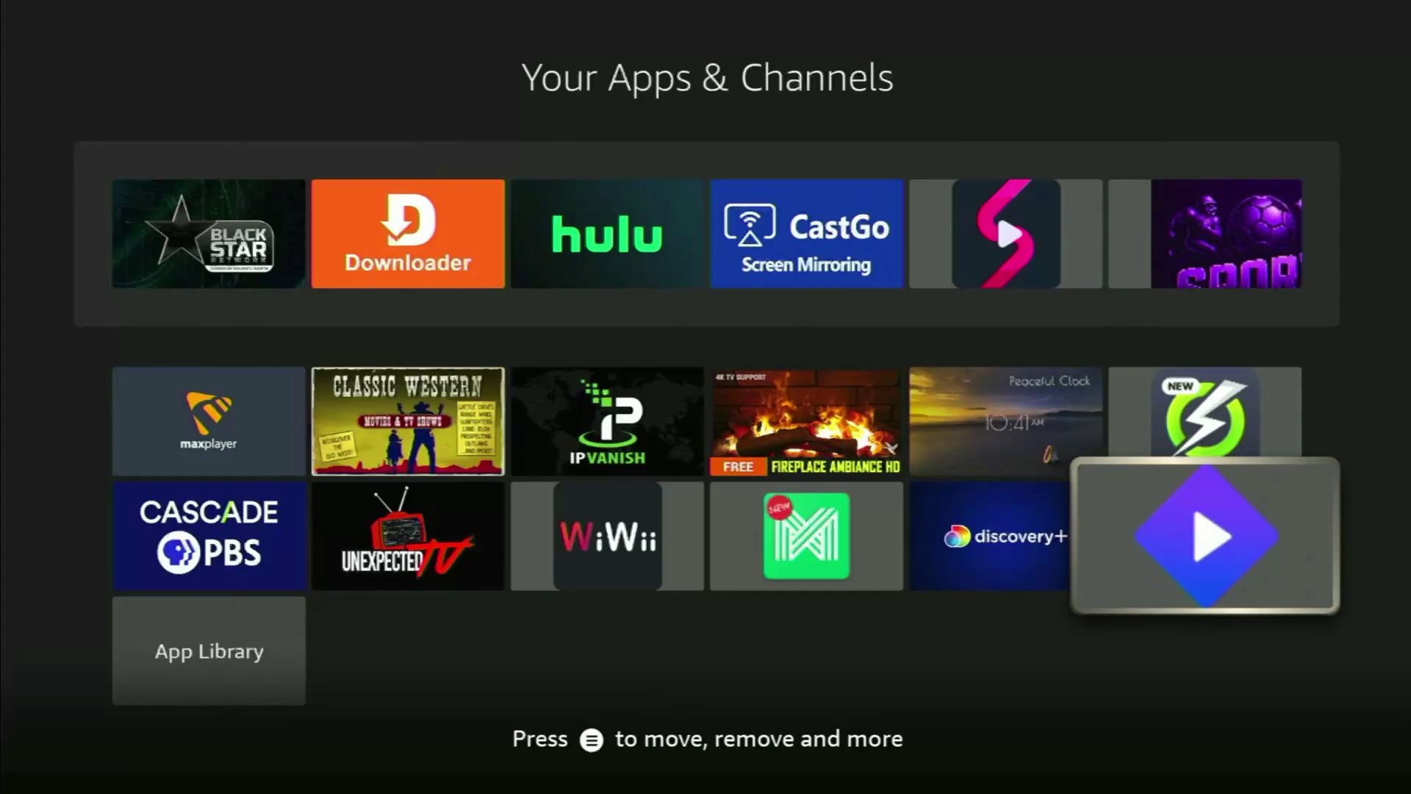
key("Menu")
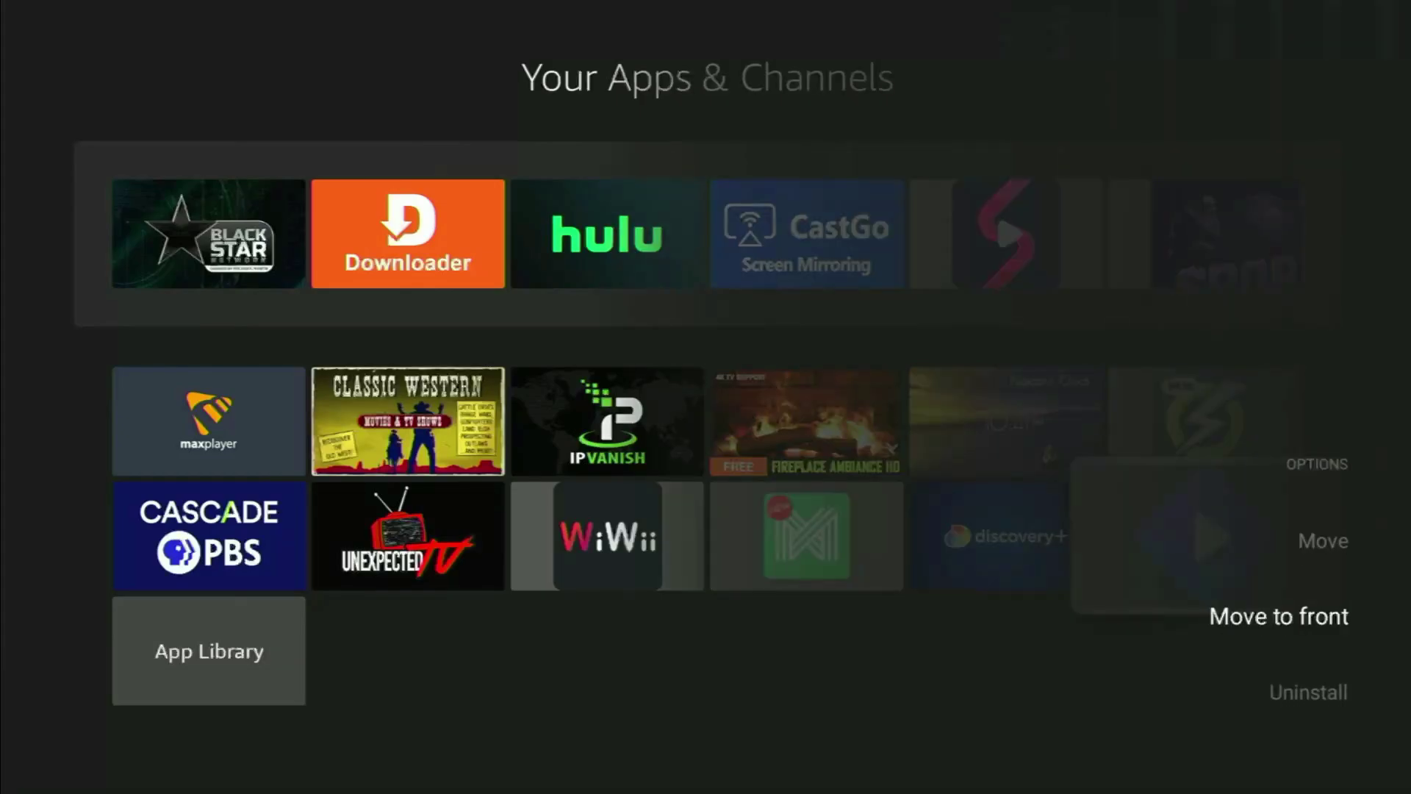
key("Return")
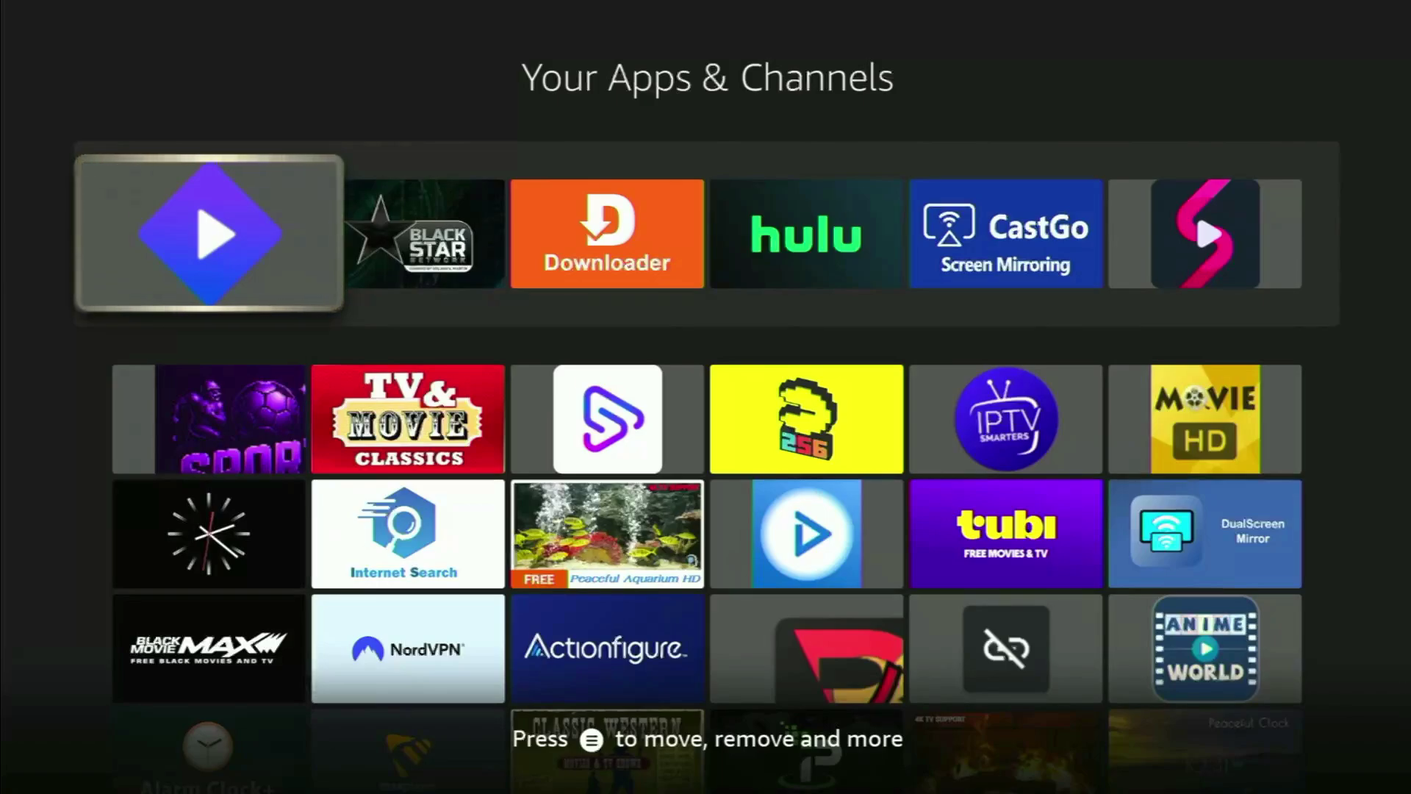
key("Down")
key("Down")
key("Down")
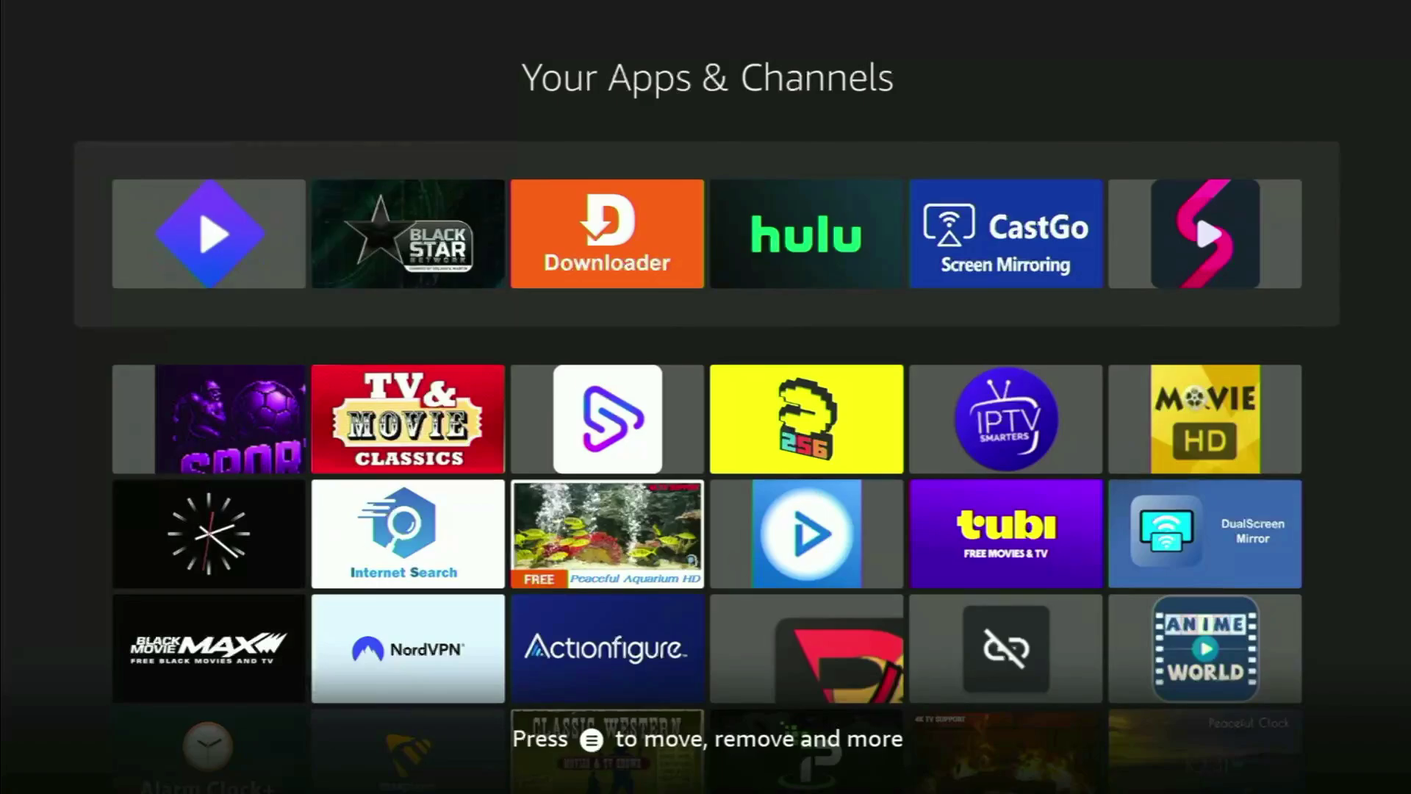
key("Right")
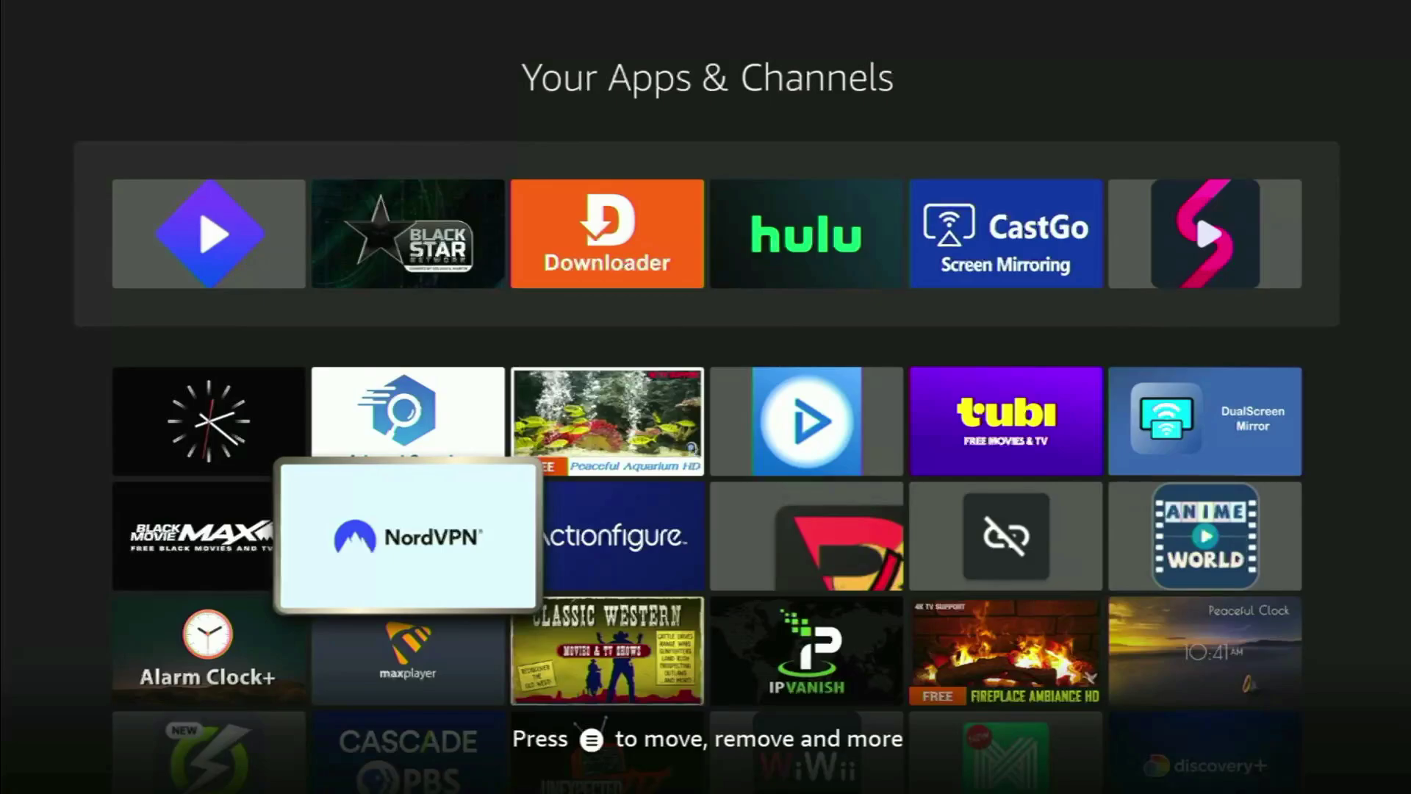
key("Up")
key("Up")
key("Up")
key("Left")
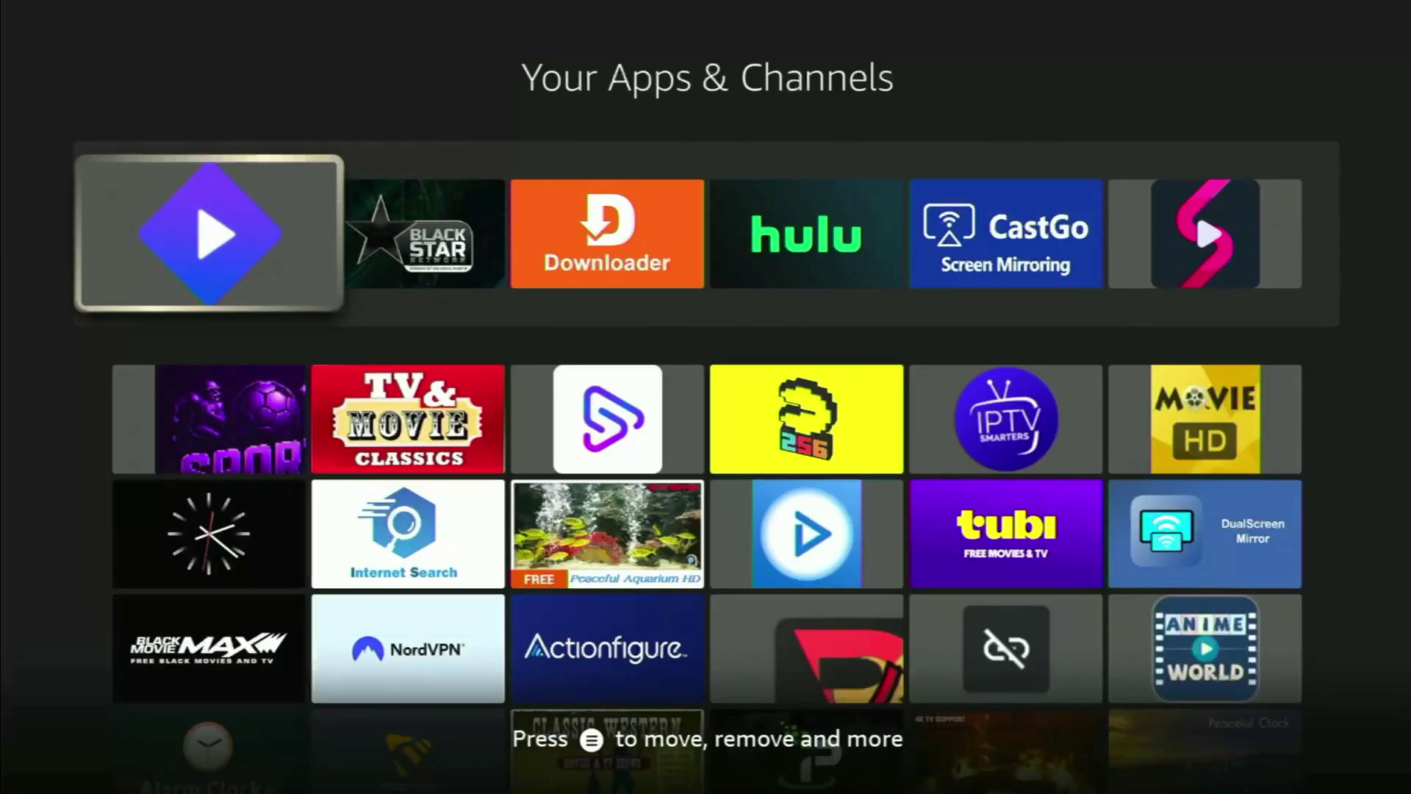